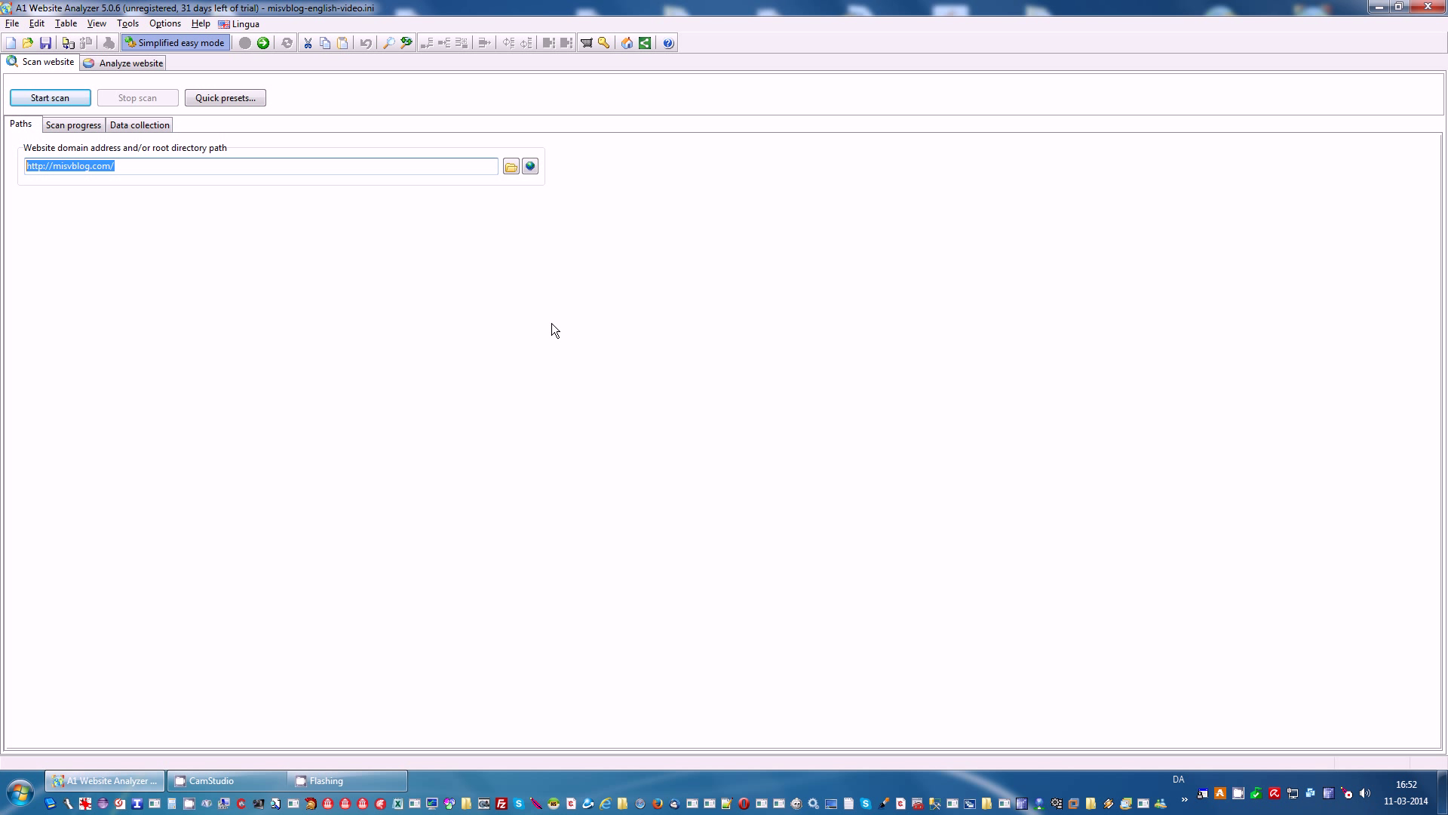
- Open the scan's analysis results and show only Path plus all extracted-content columns
left_click(122, 65)
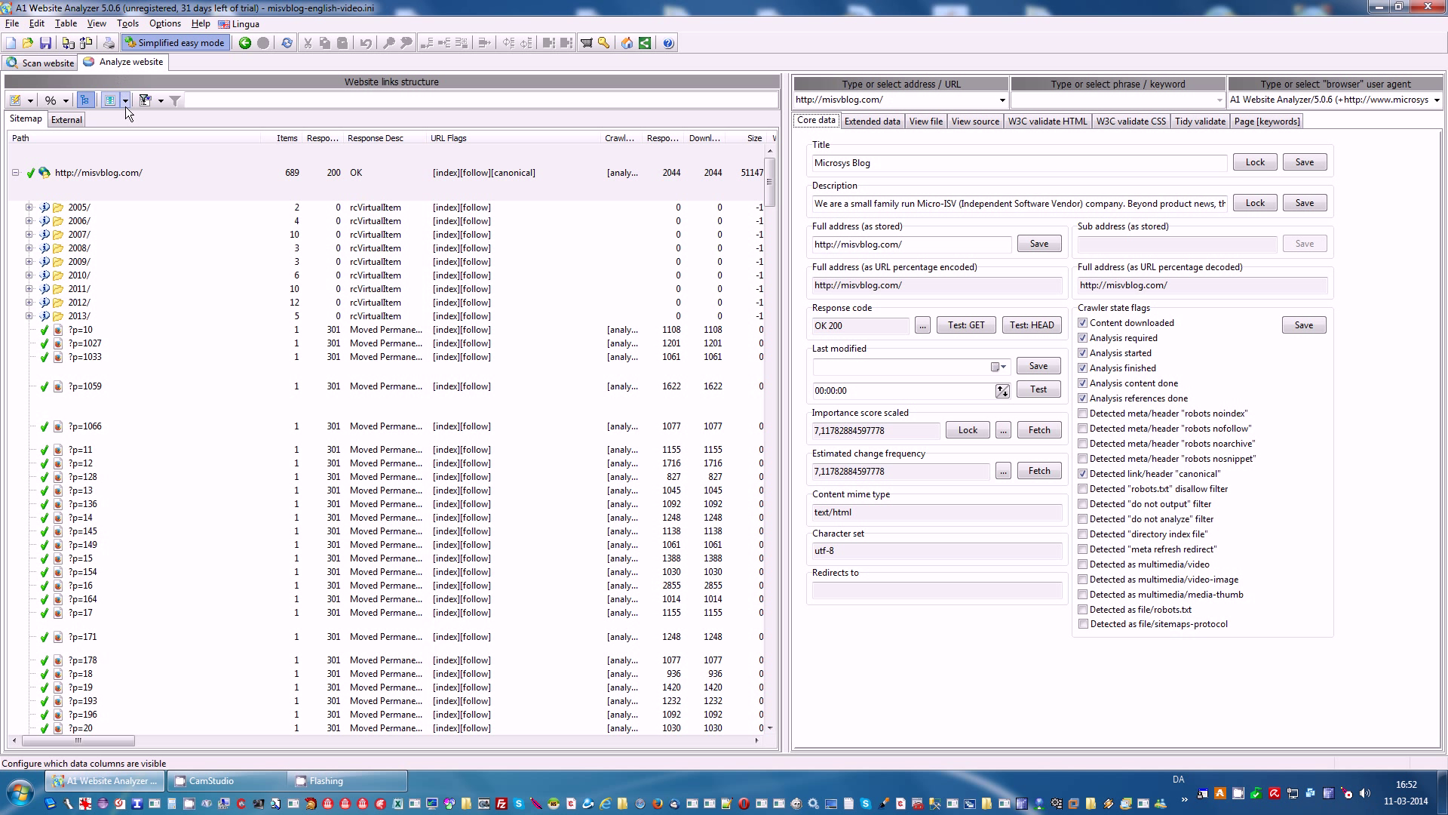
left_click(124, 100)
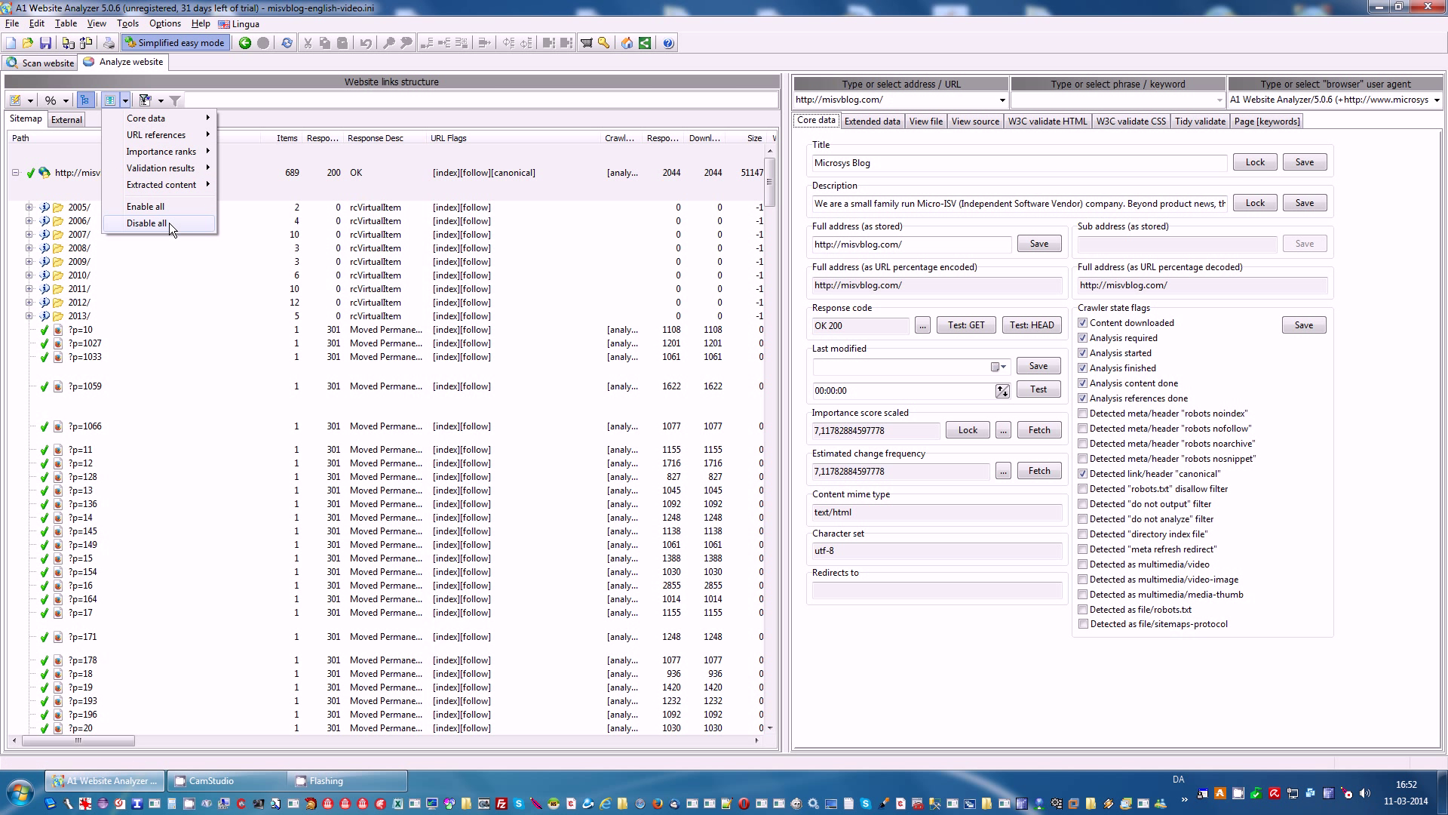
left_click(169, 223)
left_click(125, 101)
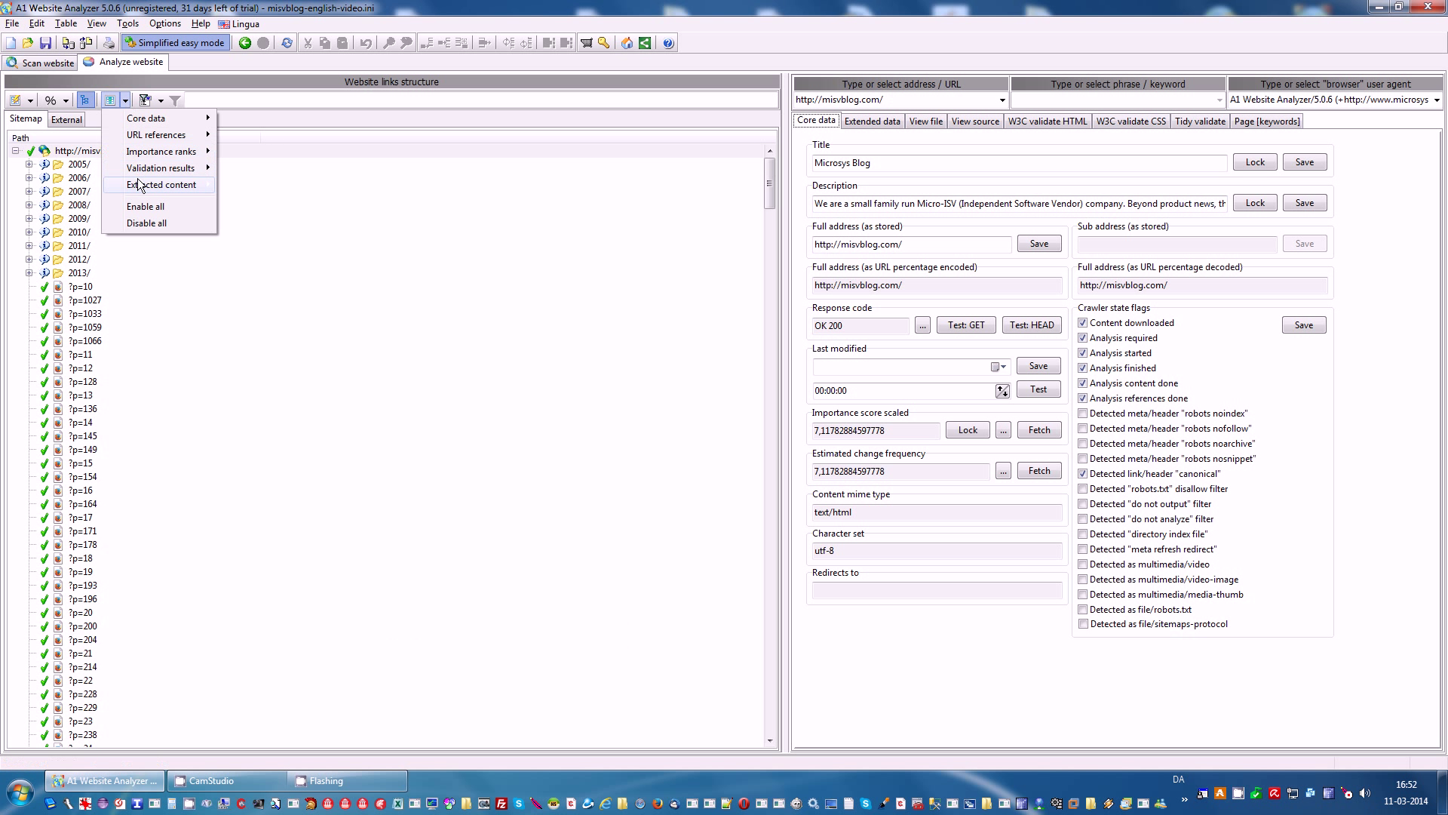
mouse_move(138, 185)
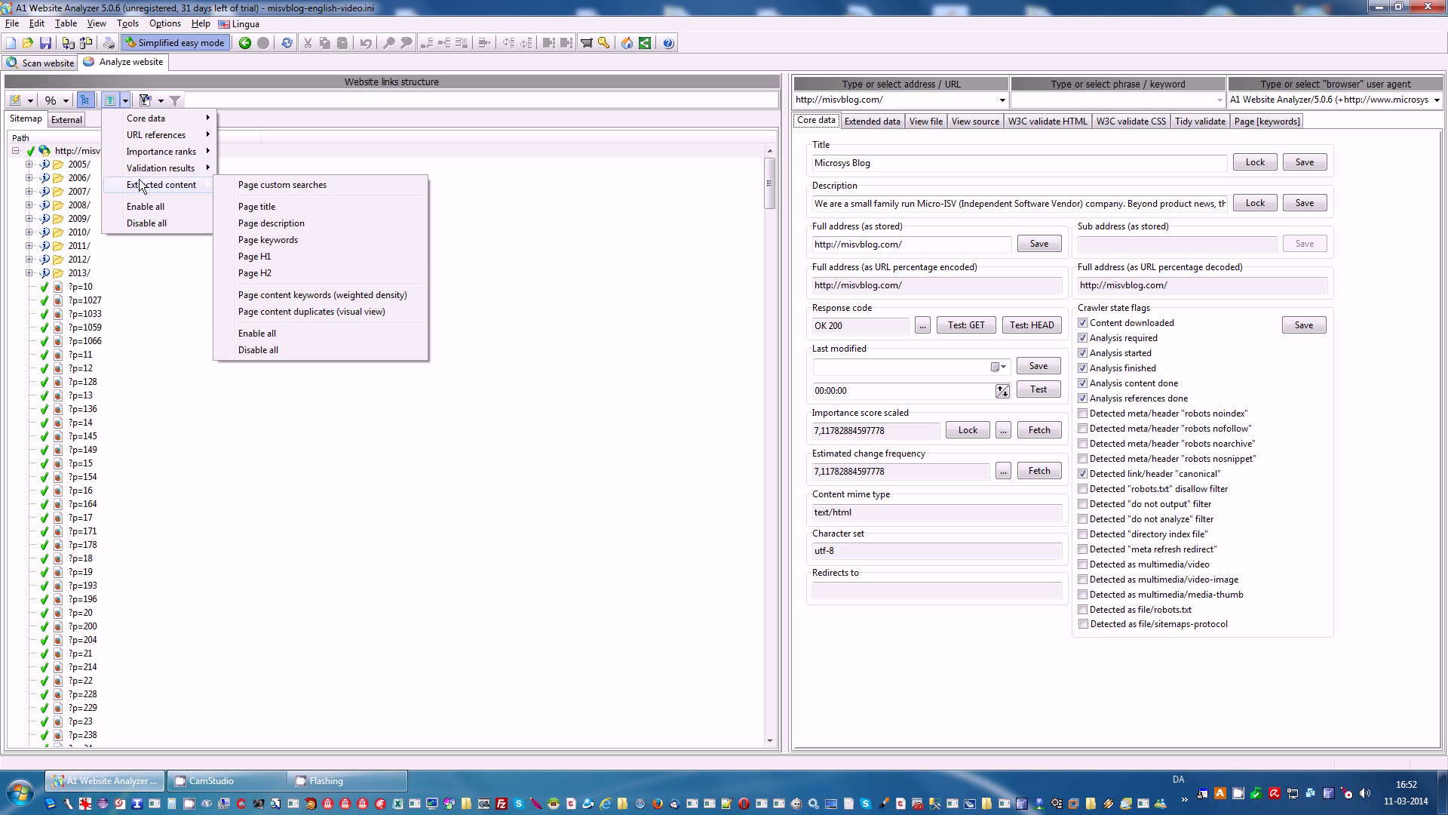
left_click(305, 334)
- Sort the pages by Page Title, reversing the sort order
left_click(460, 150)
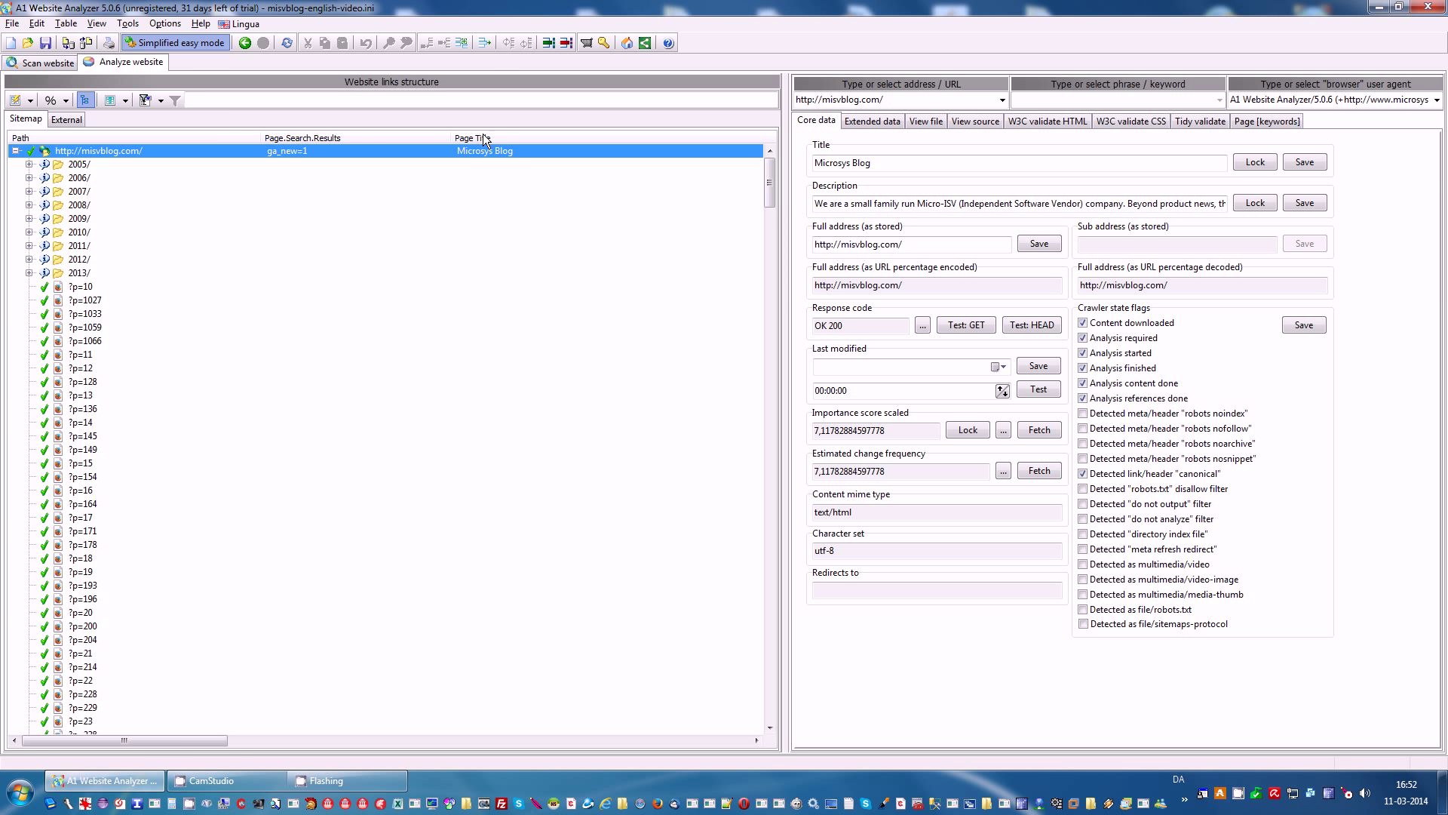
left_click(482, 136)
mouse_move(141, 740)
left_mouse_down()
mouse_move(364, 746)
mouse_move(134, 741)
left_mouse_up()
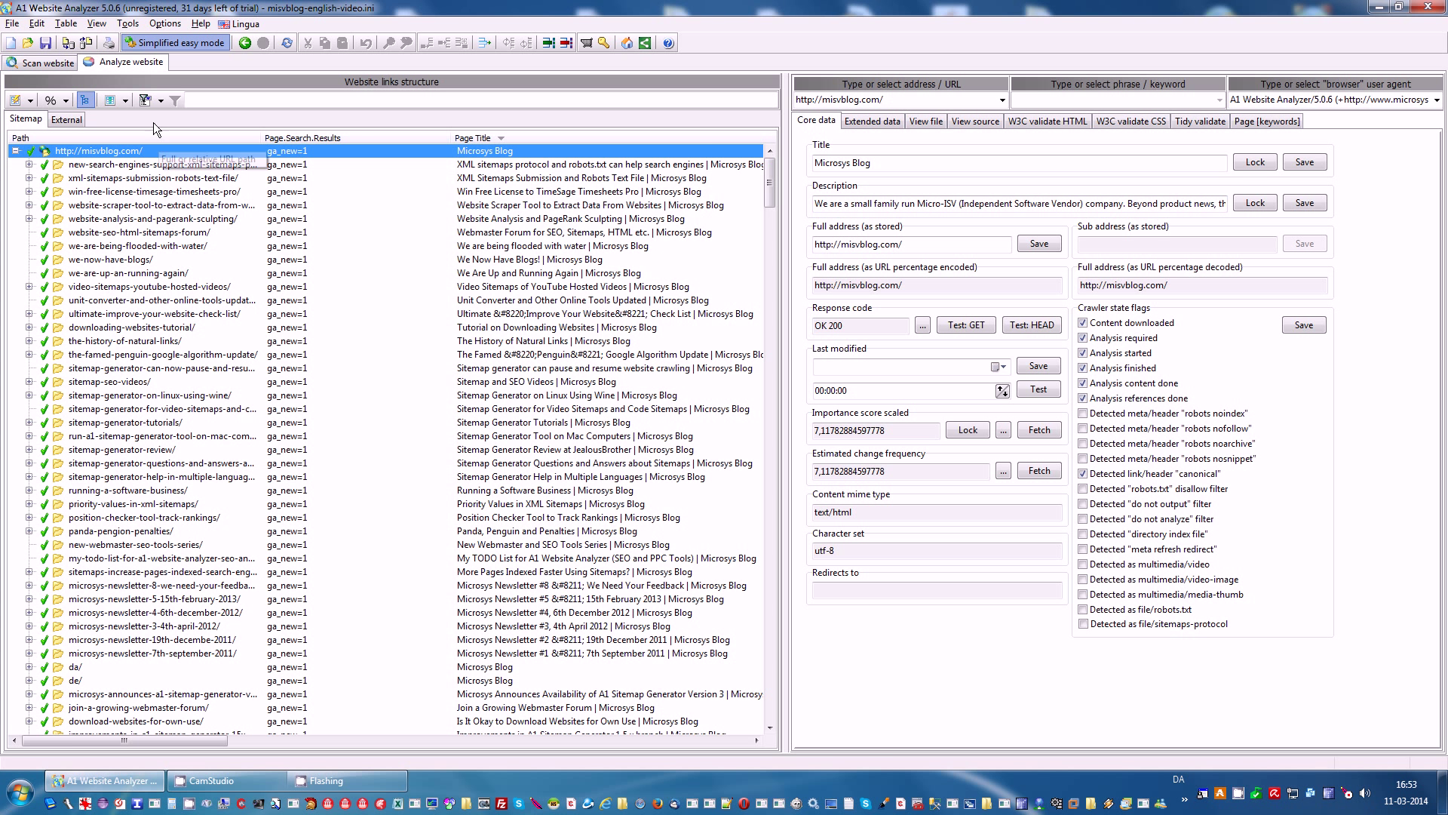
- Replace all columns with the visual page content duplicates column beside Path
left_click(127, 101)
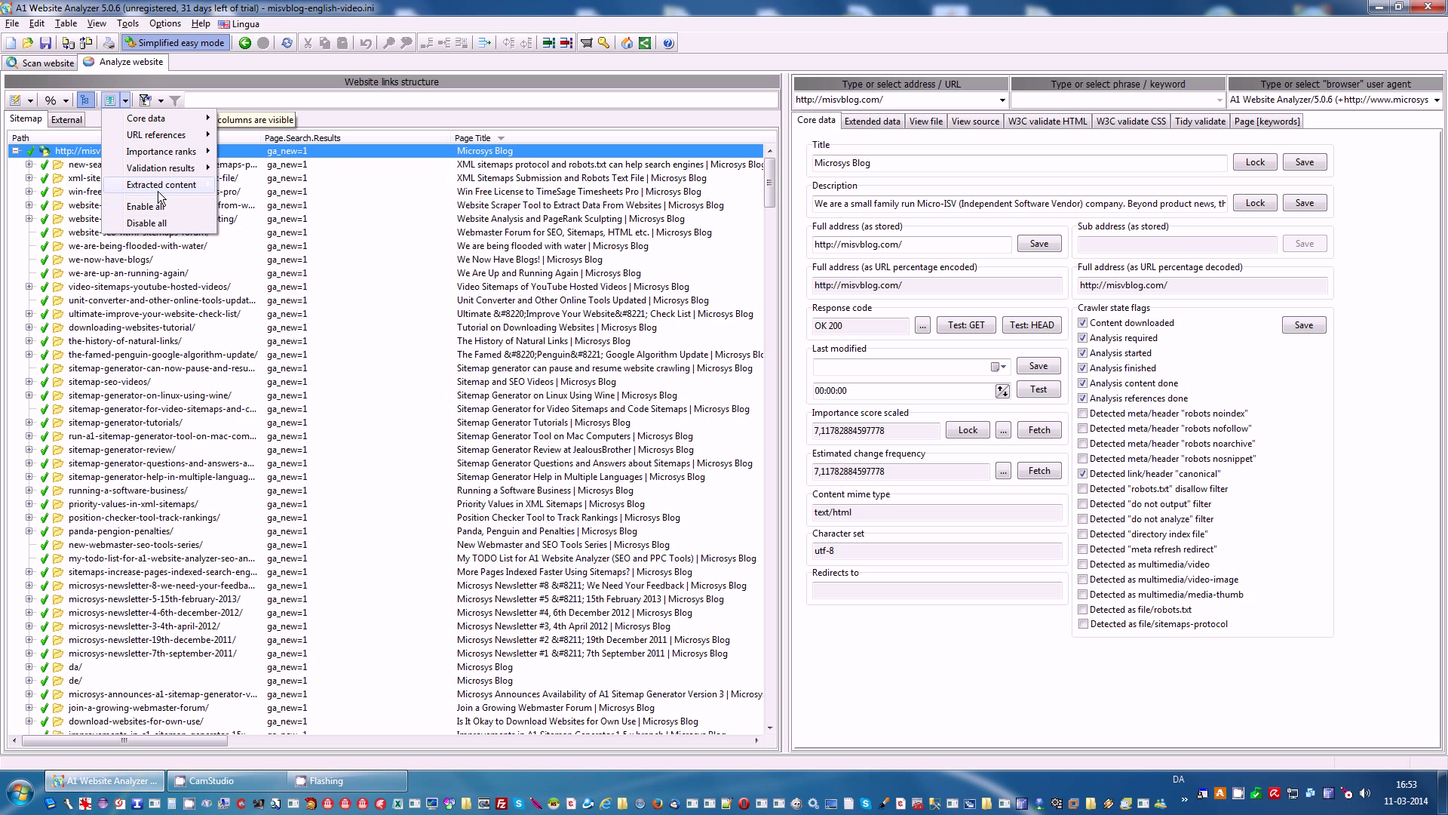
left_click(275, 349)
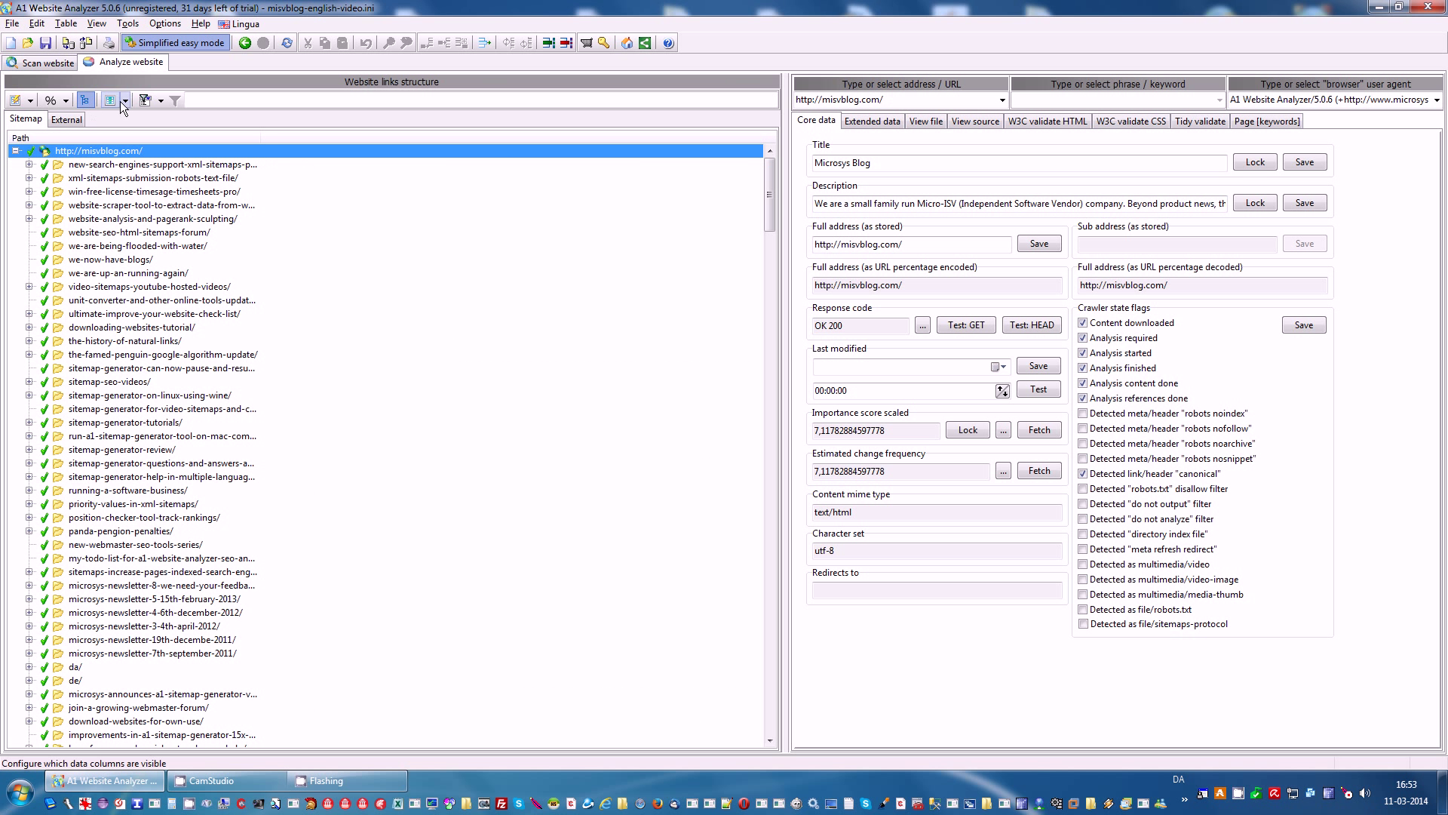
left_click(121, 101)
mouse_move(161, 185)
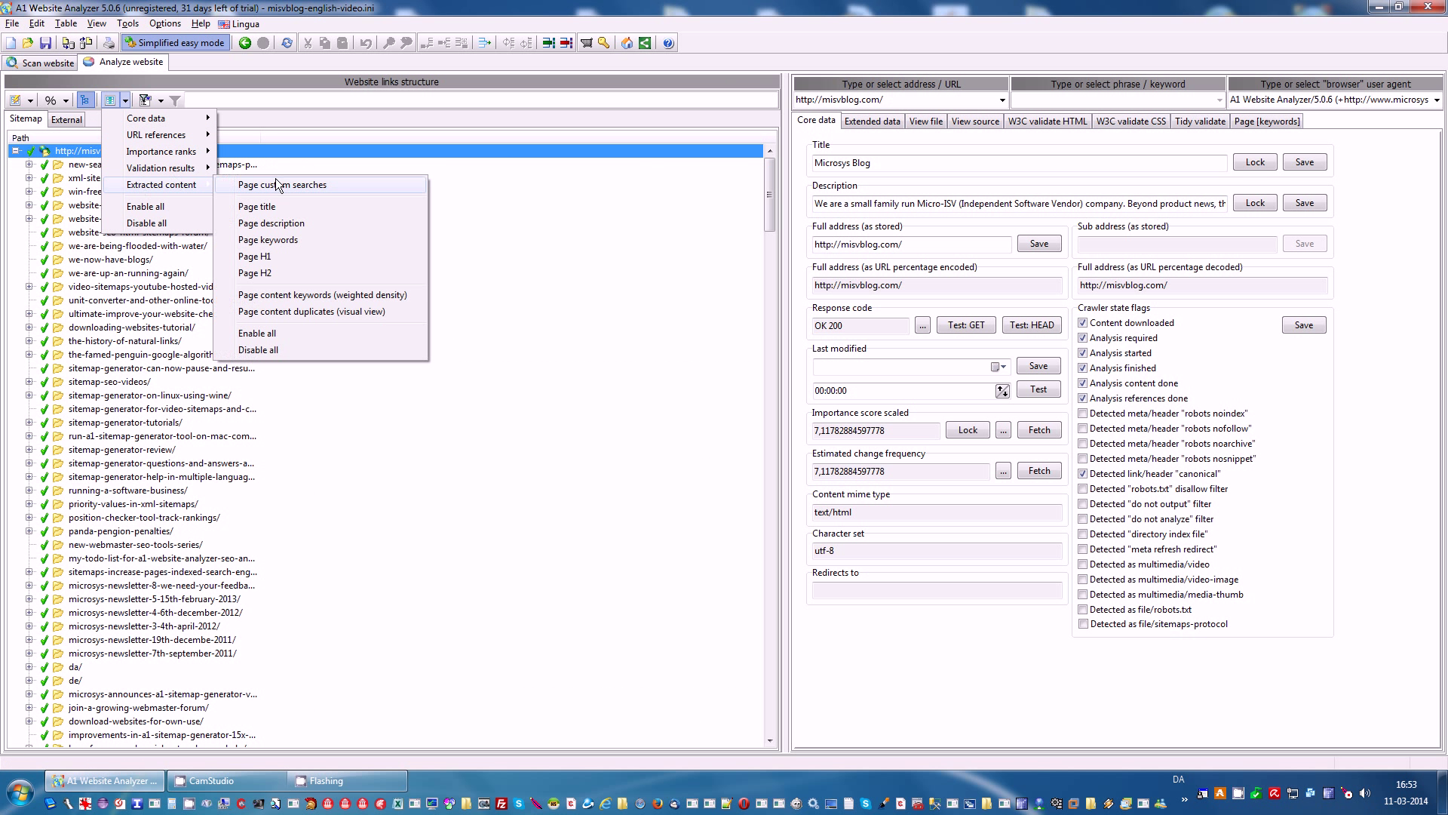
left_click(326, 312)
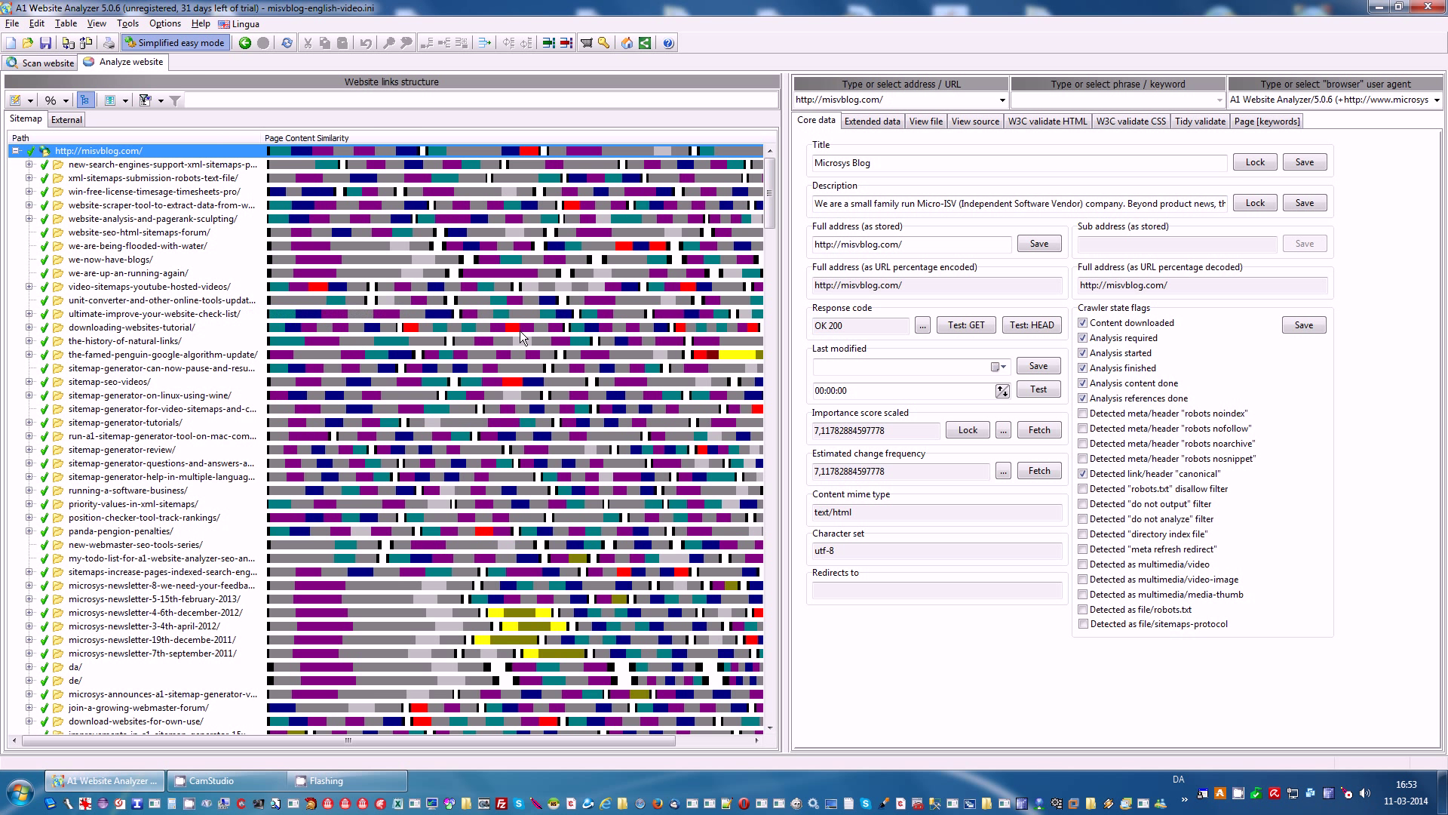
left_click_drag(772, 200, 773, 228)
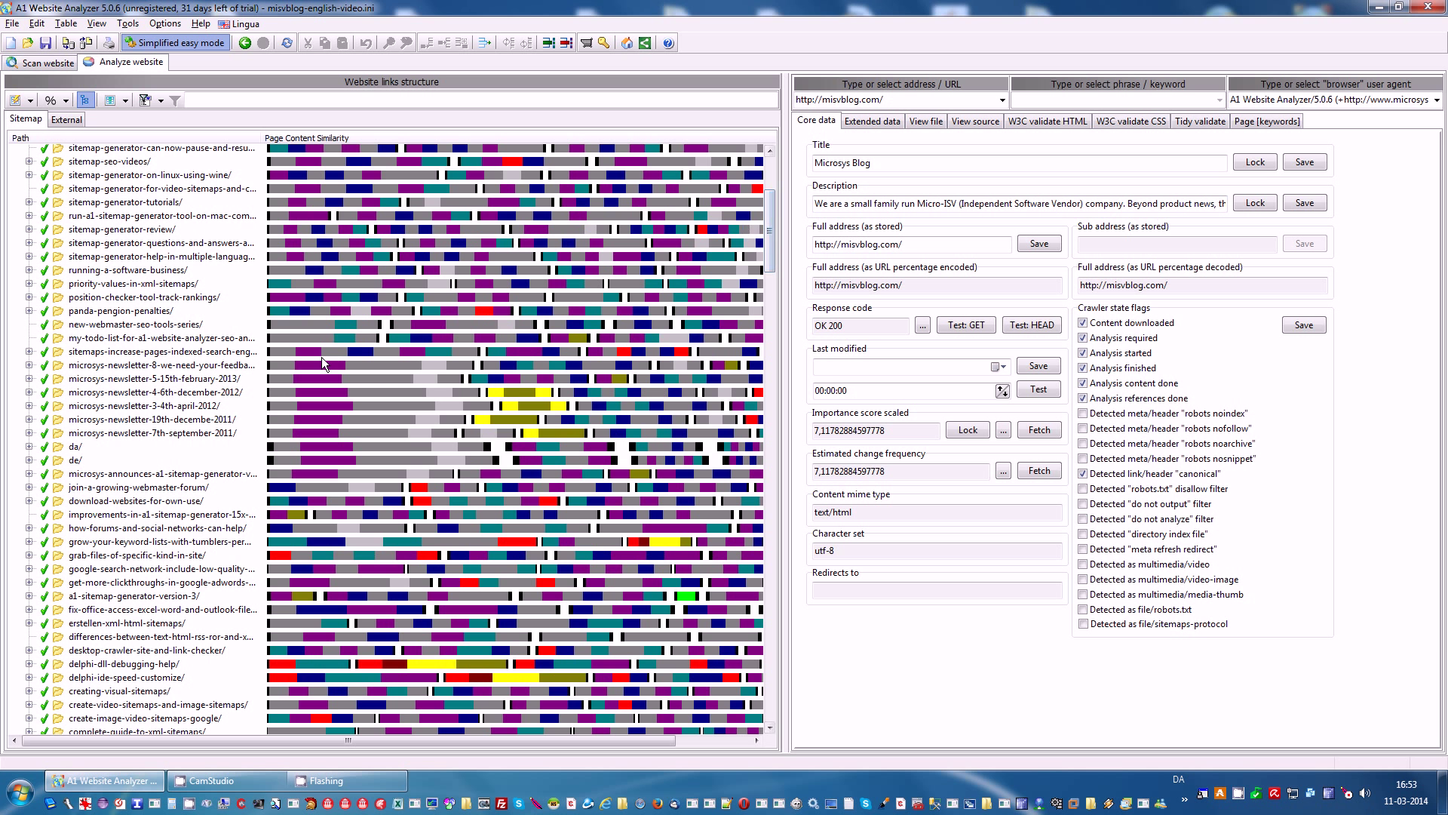
- Compare the feedback newsletter page with the six newsletter pages and the pages-indexed sitemap post
left_click(136, 368)
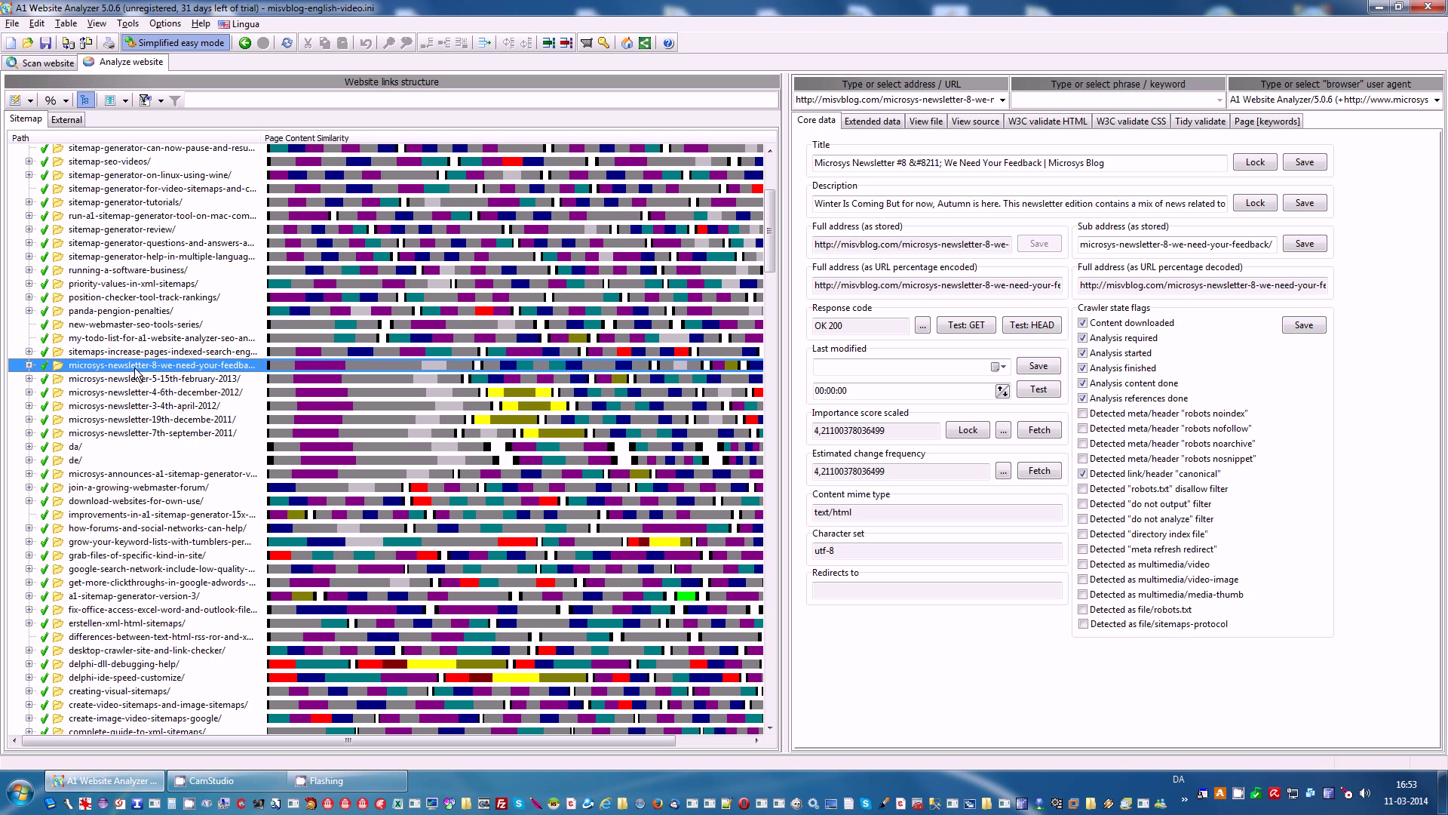
left_click(149, 433, "shift")
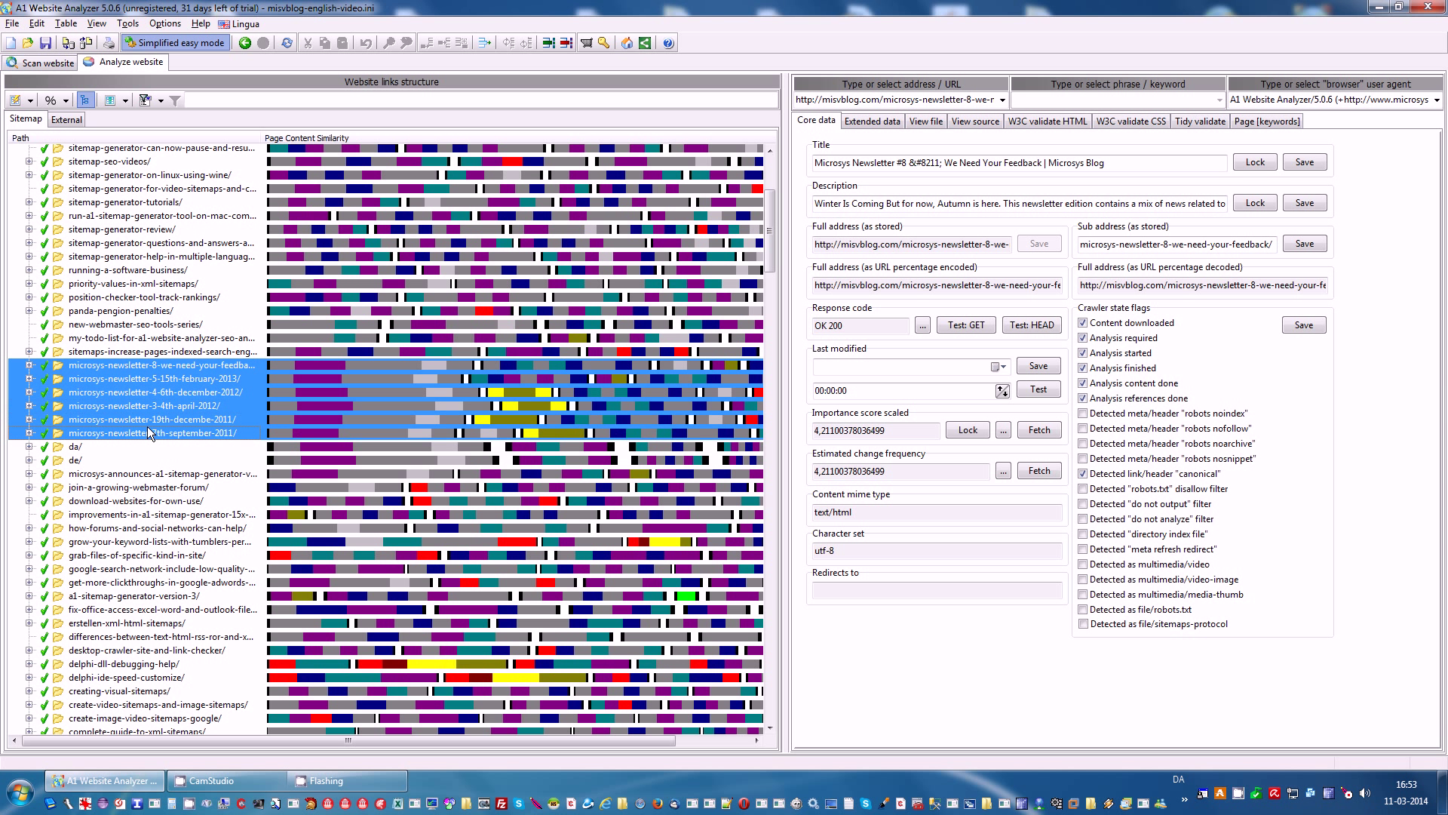
left_click(130, 352)
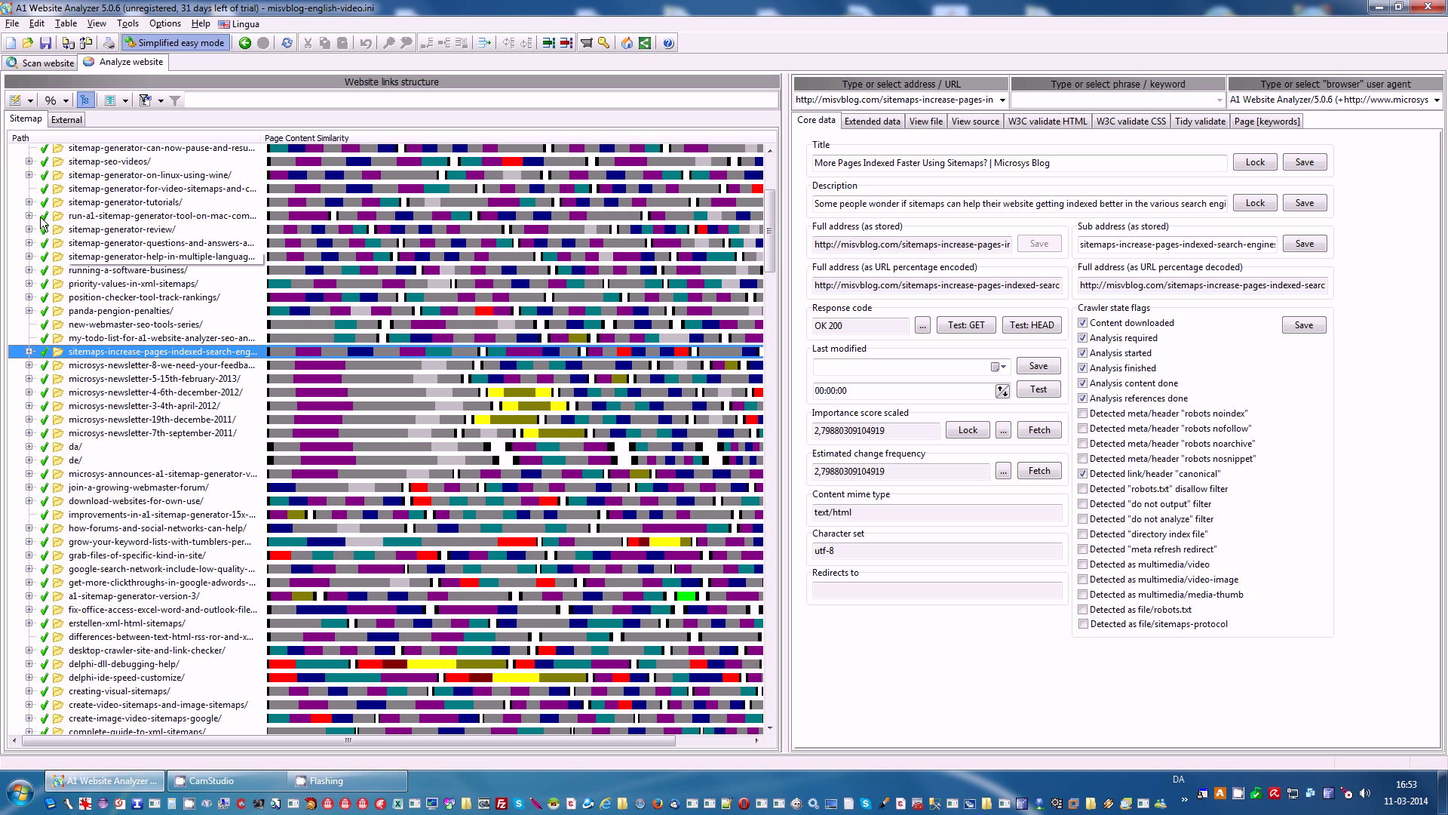
- Apply the page descriptions preset, then switch to the duplicate titles preset
left_click(31, 101)
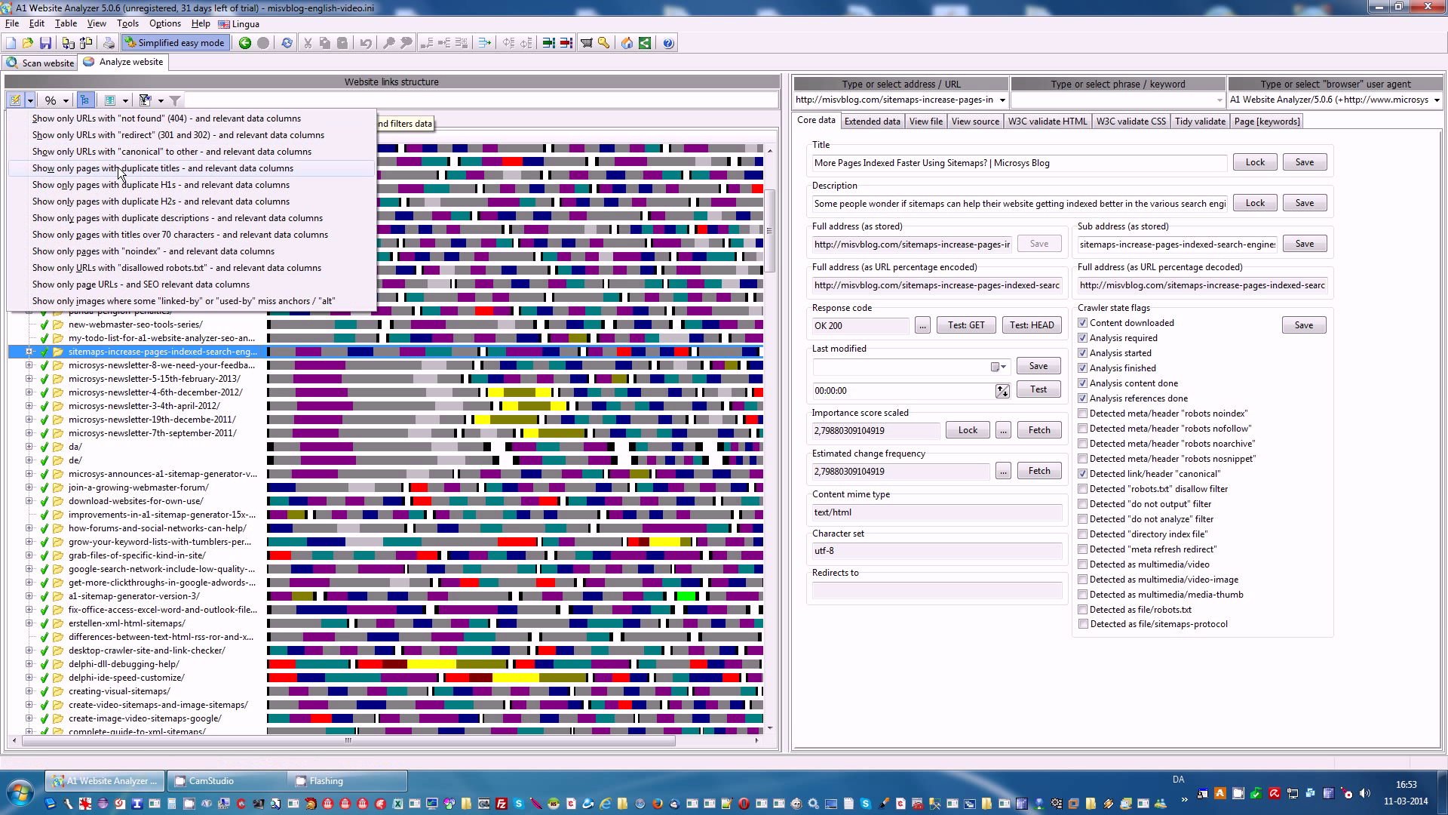
left_click(151, 218)
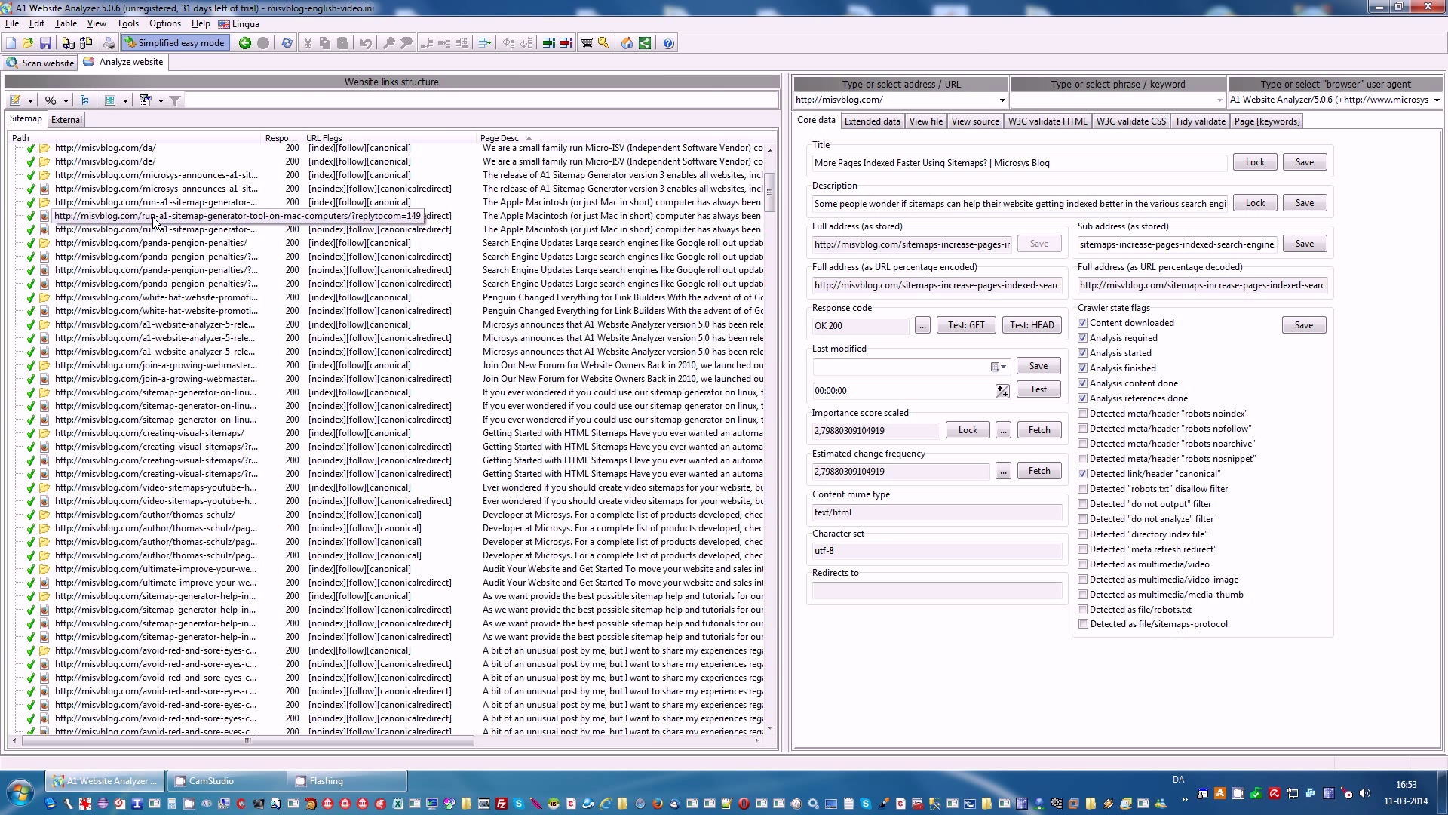
left_click(30, 100)
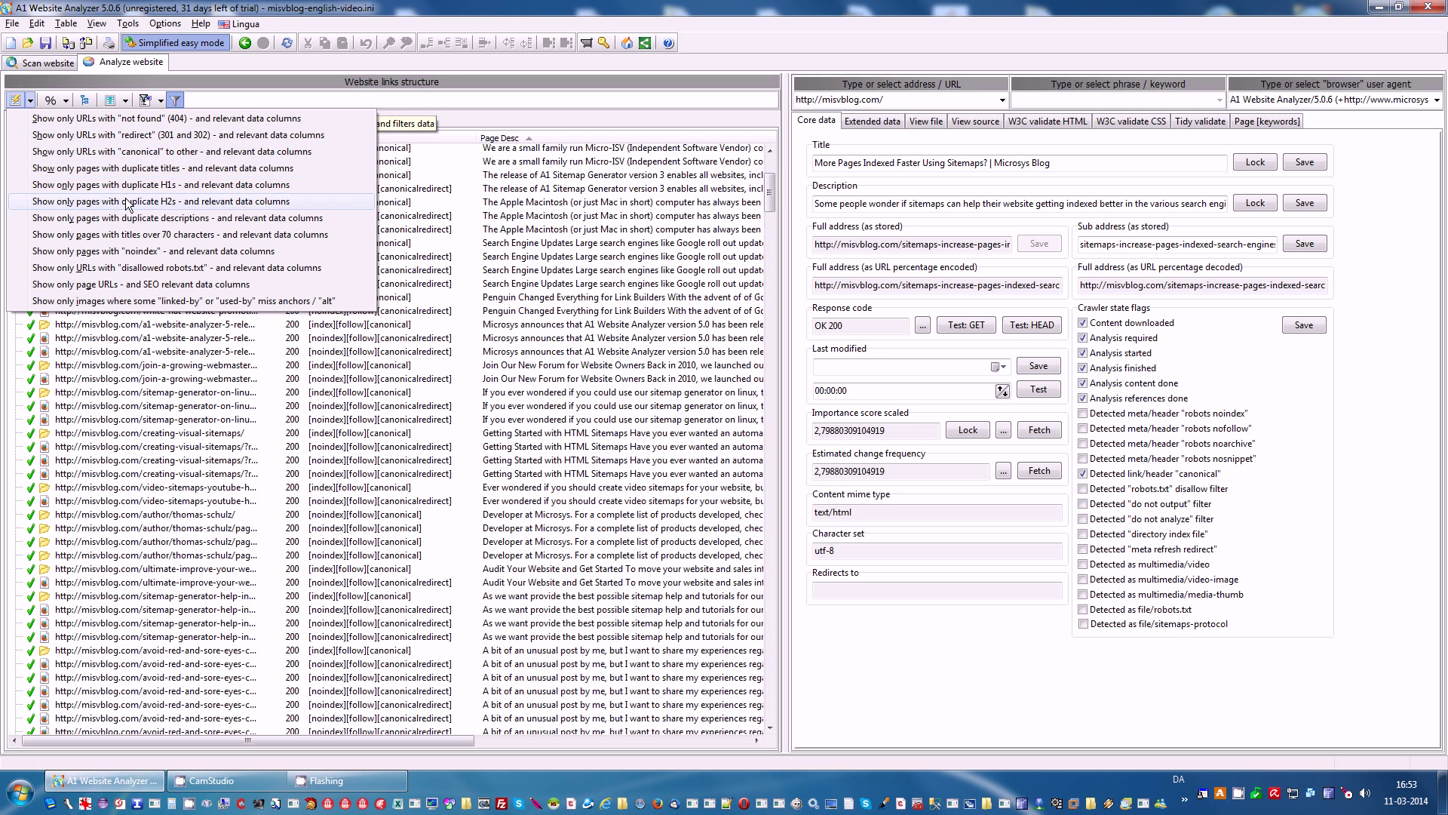
left_click(141, 169)
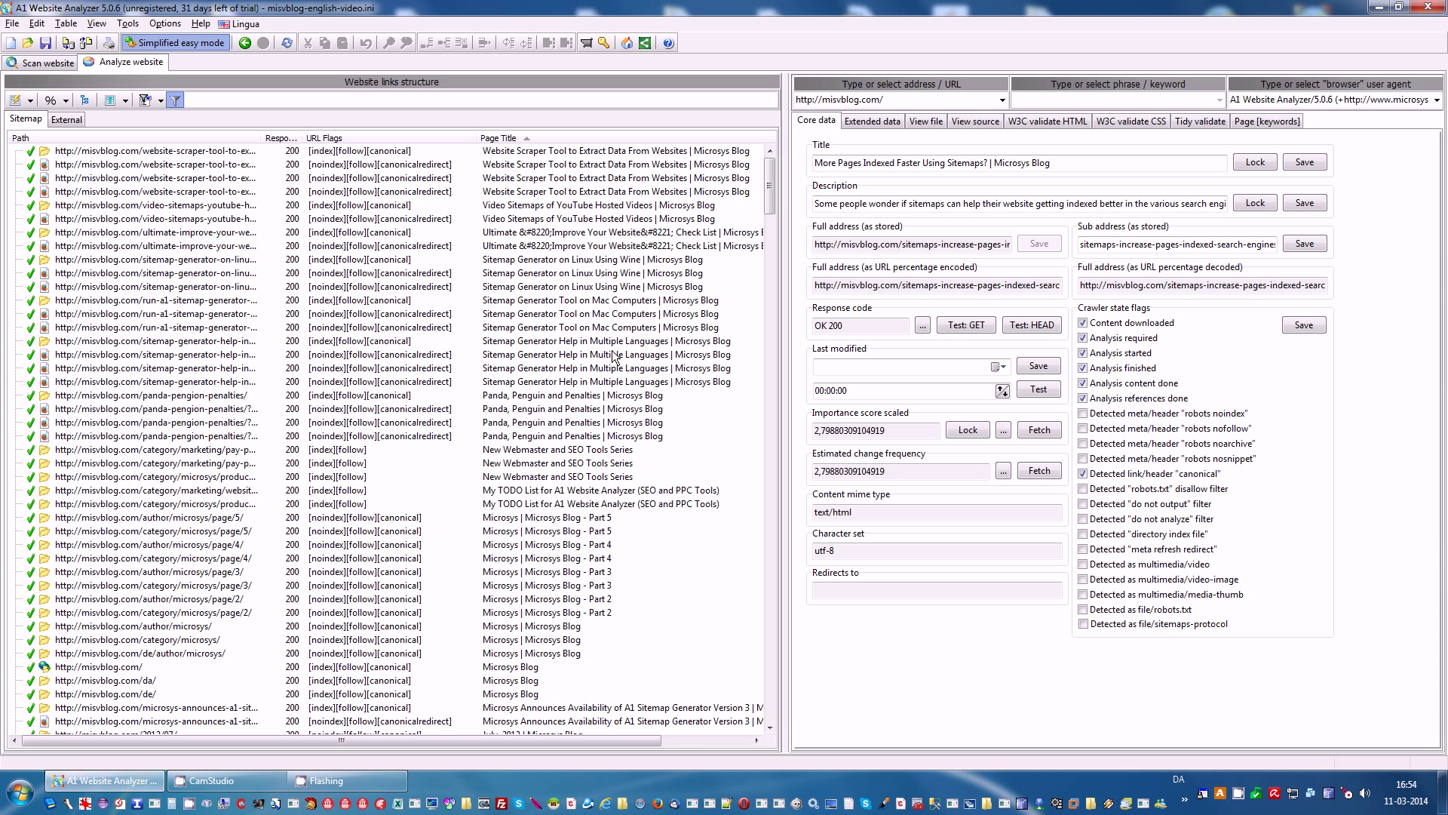
- Filter the duplicate-title list by 'siemap generator', which returns no matches
left_click(217, 96)
type("di")
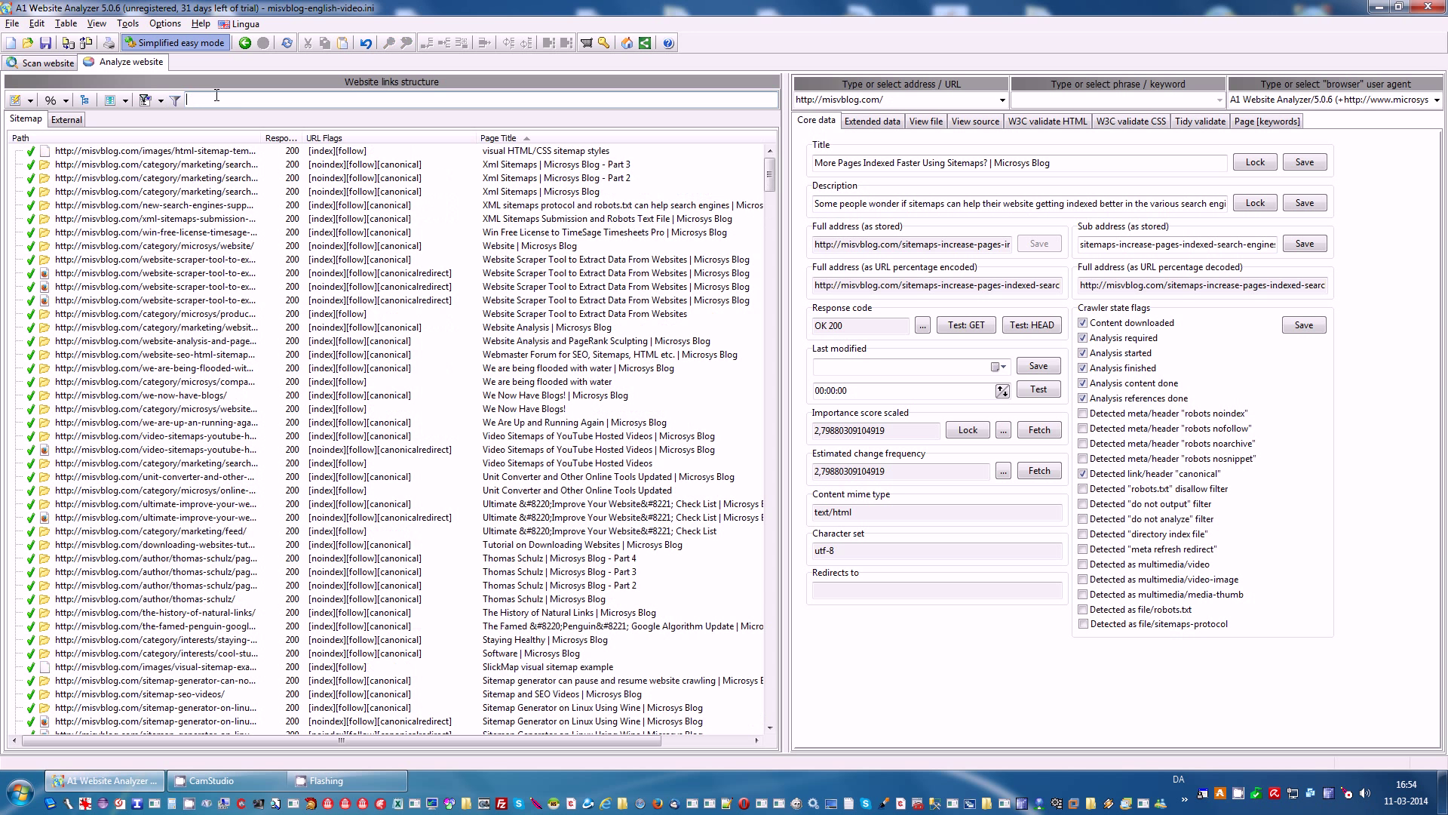
key("BackSpace")
type("siemap generator")
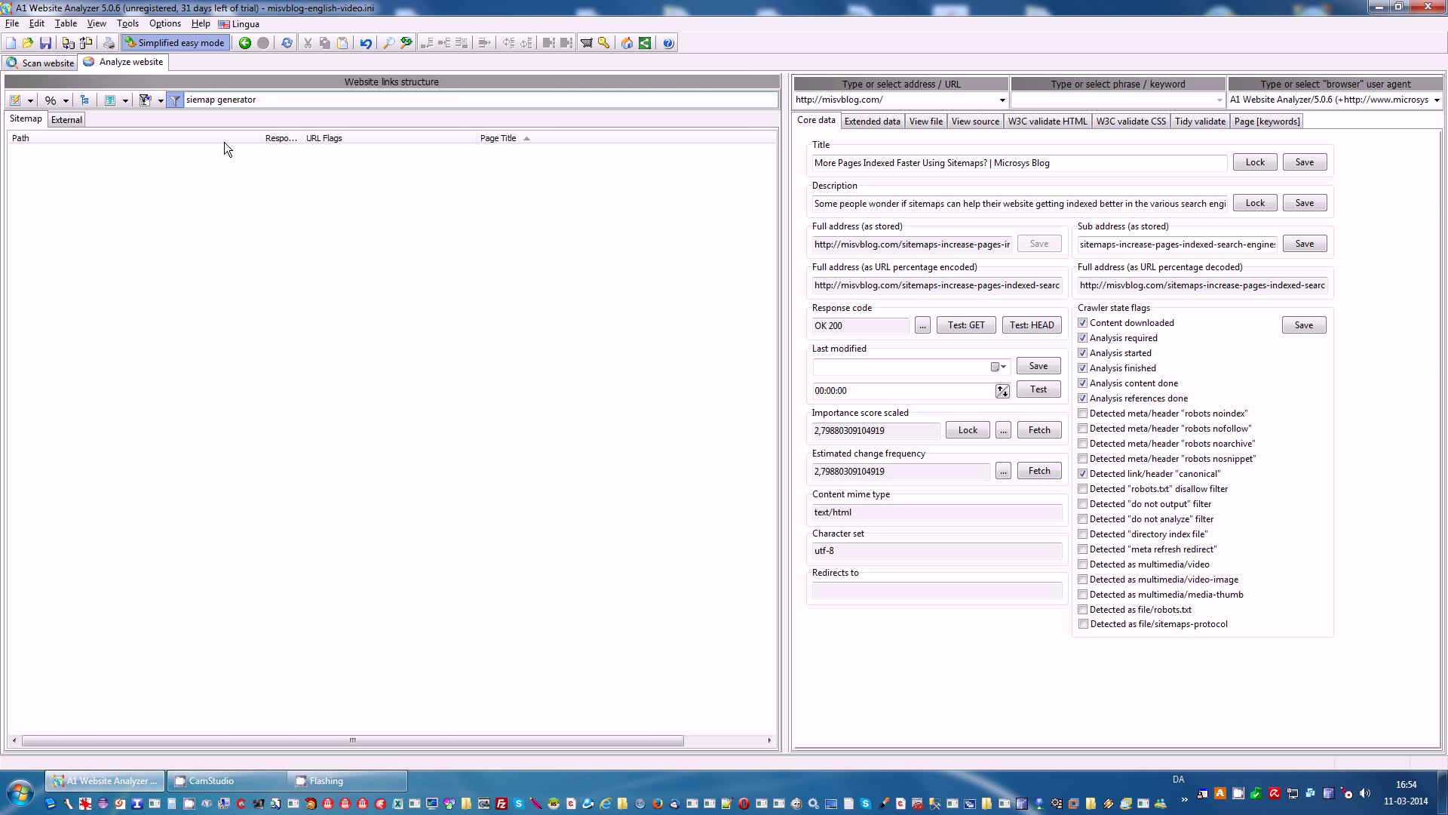
type("t")
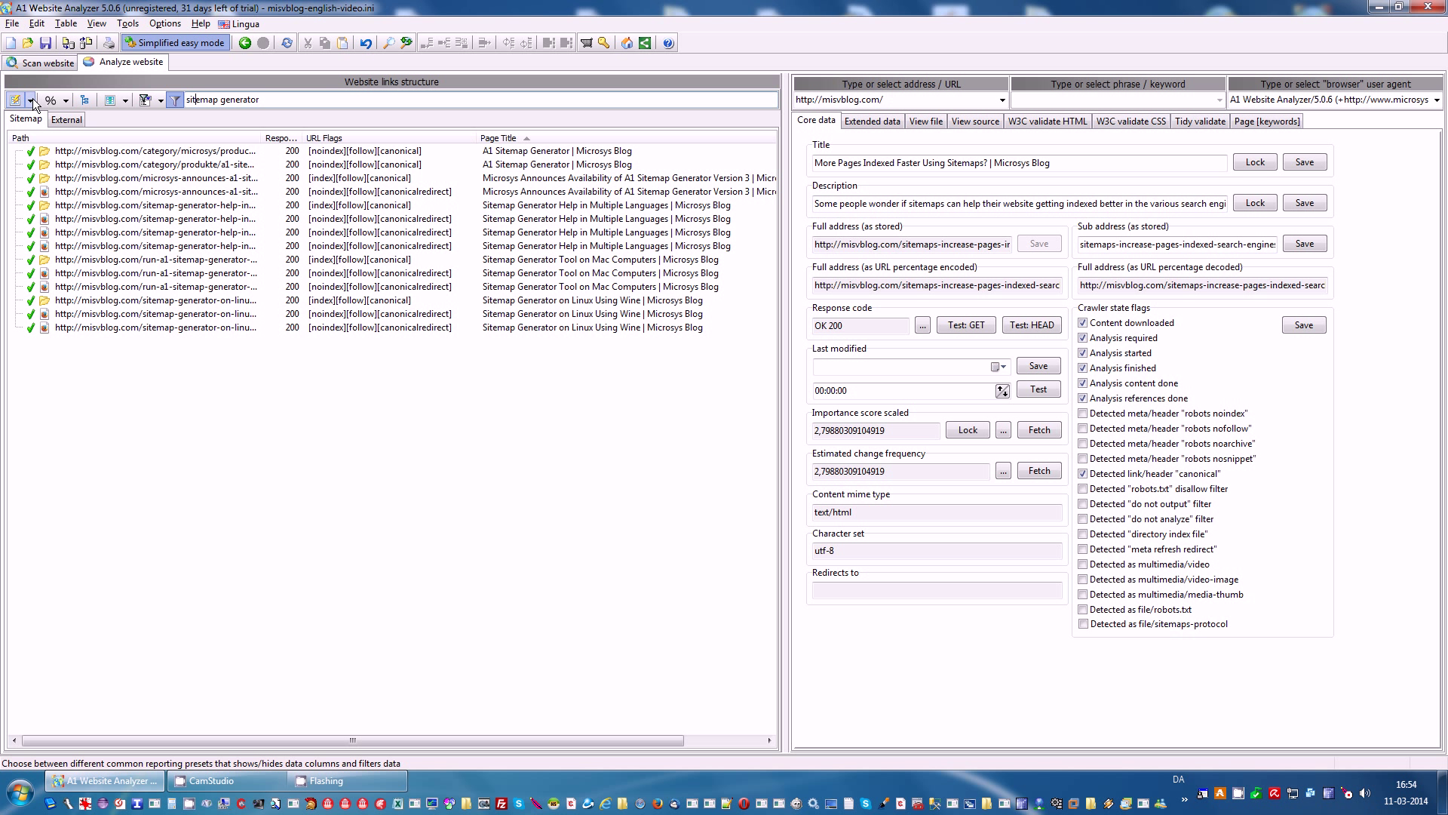
- Apply the not-found (404) preset, check which pages link to the broken external URL, then return to Sitemap
left_click(33, 98)
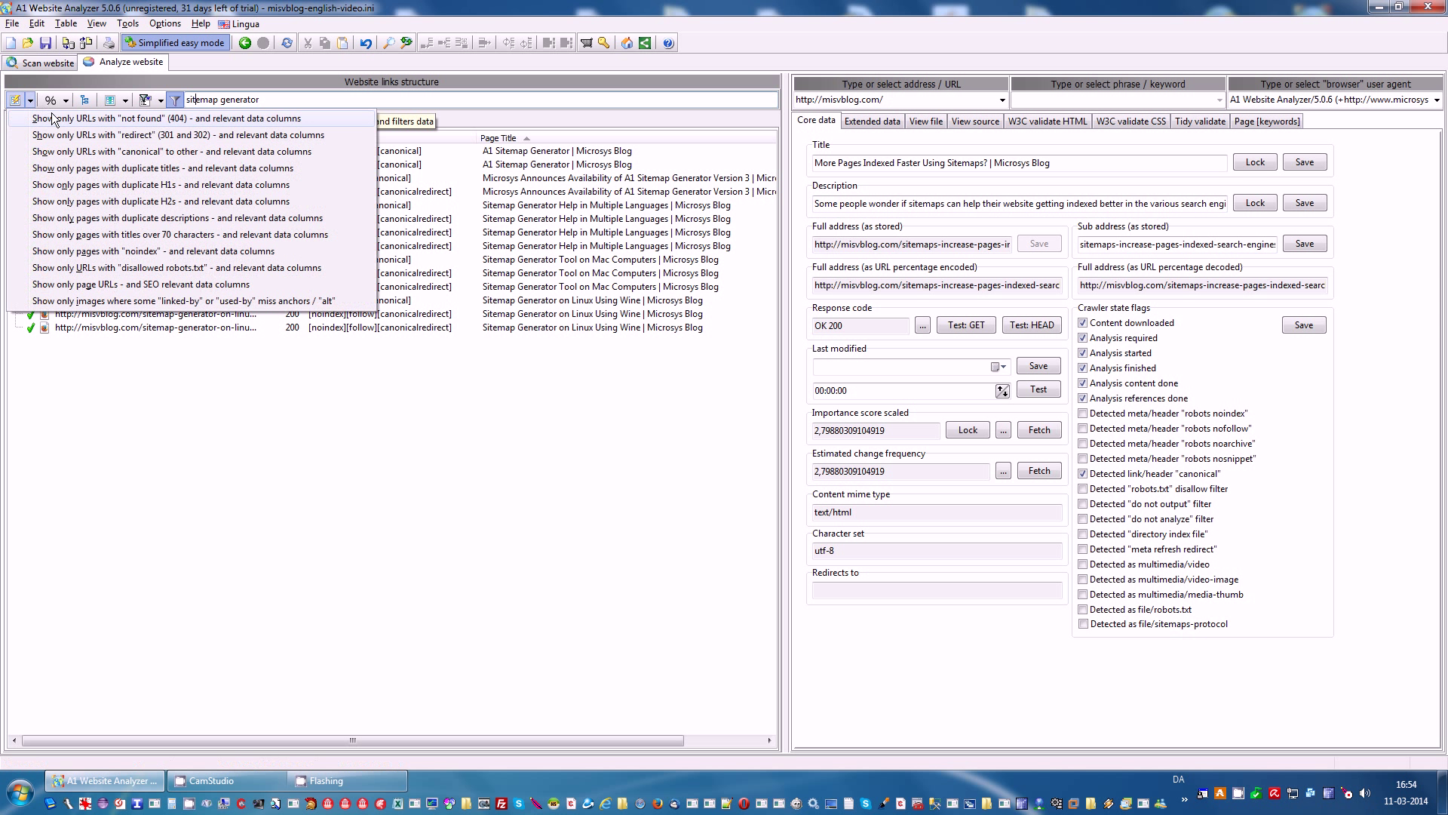
left_click(95, 118)
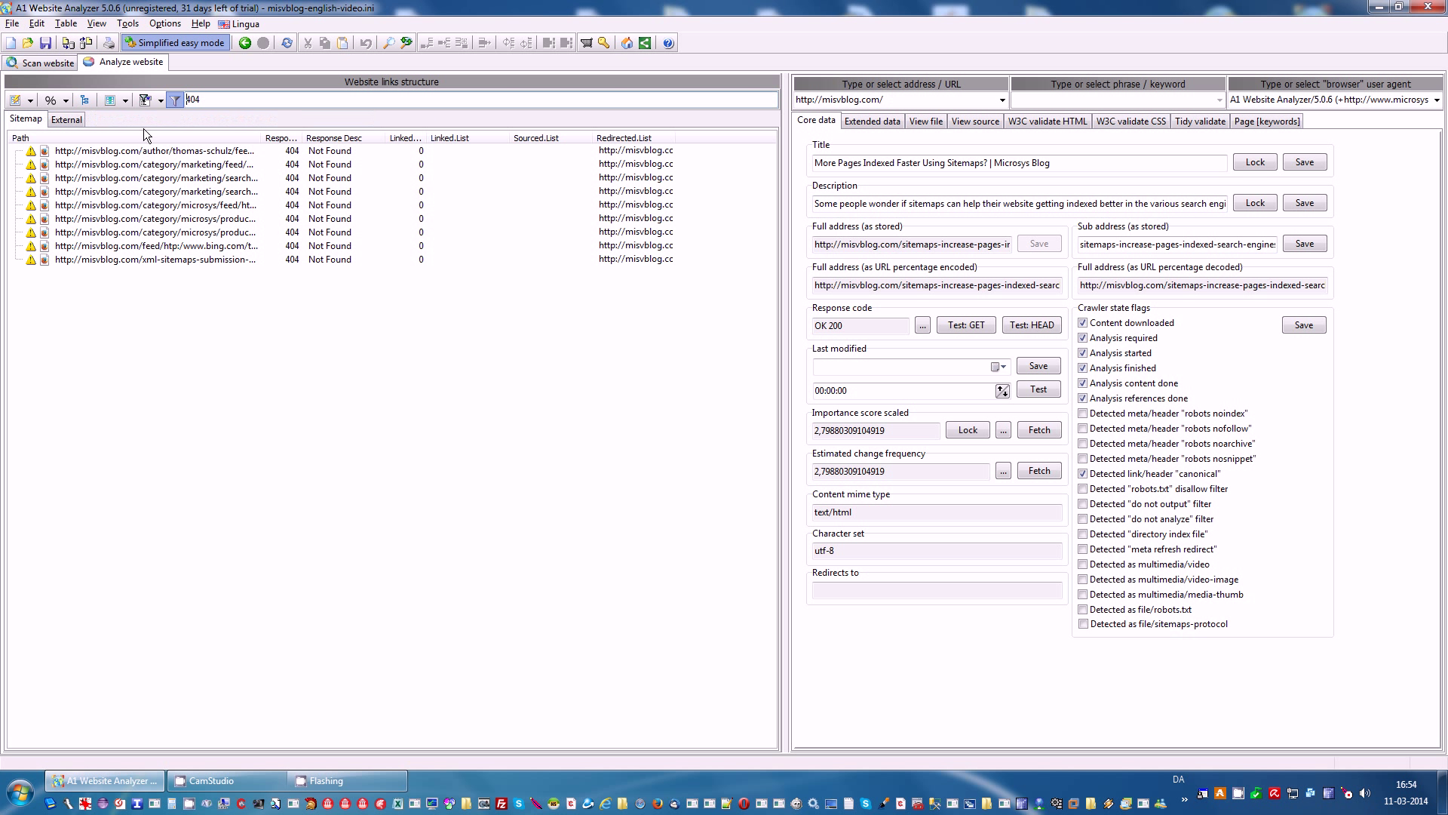
left_click(65, 121)
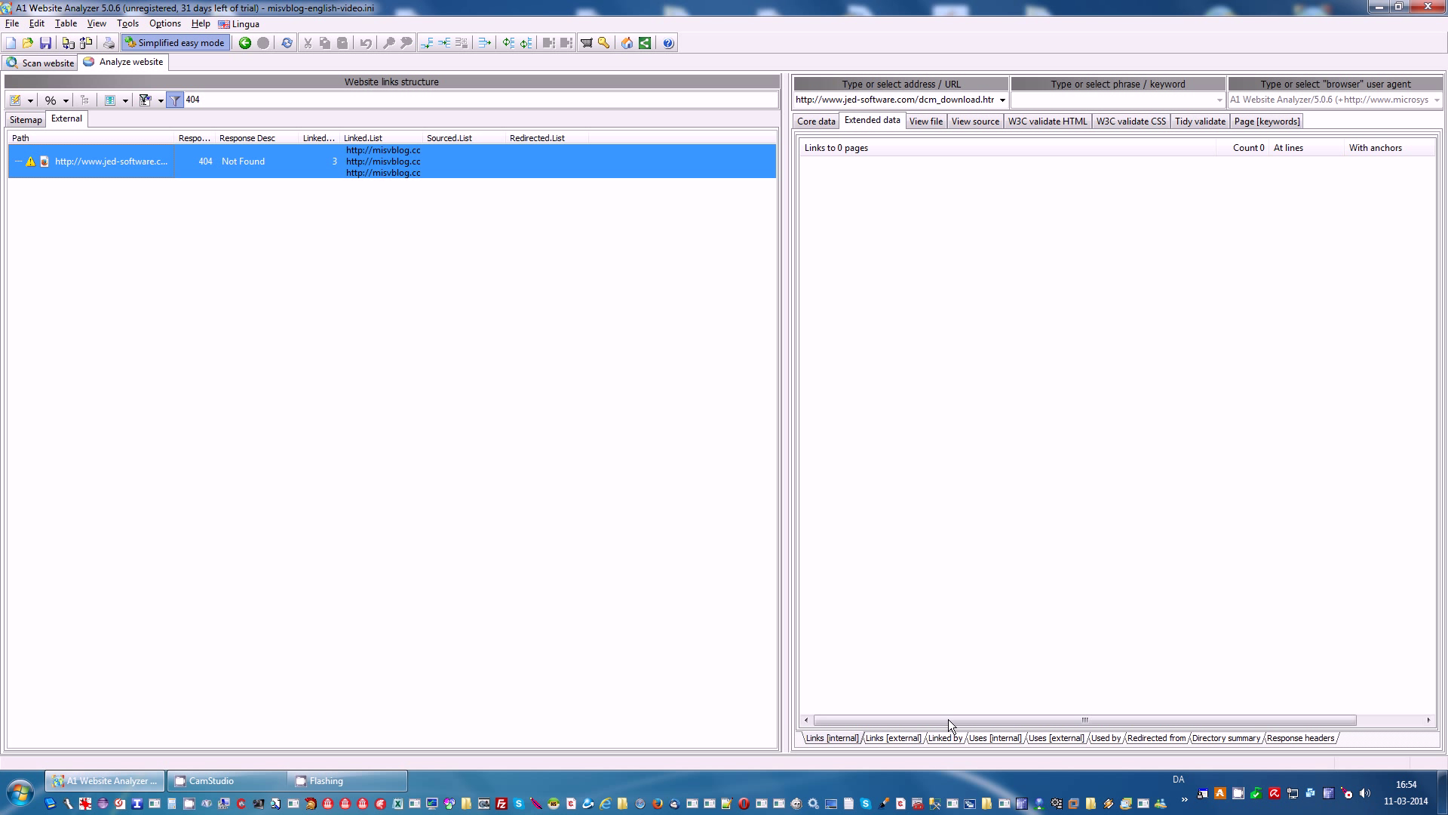
left_click(946, 738)
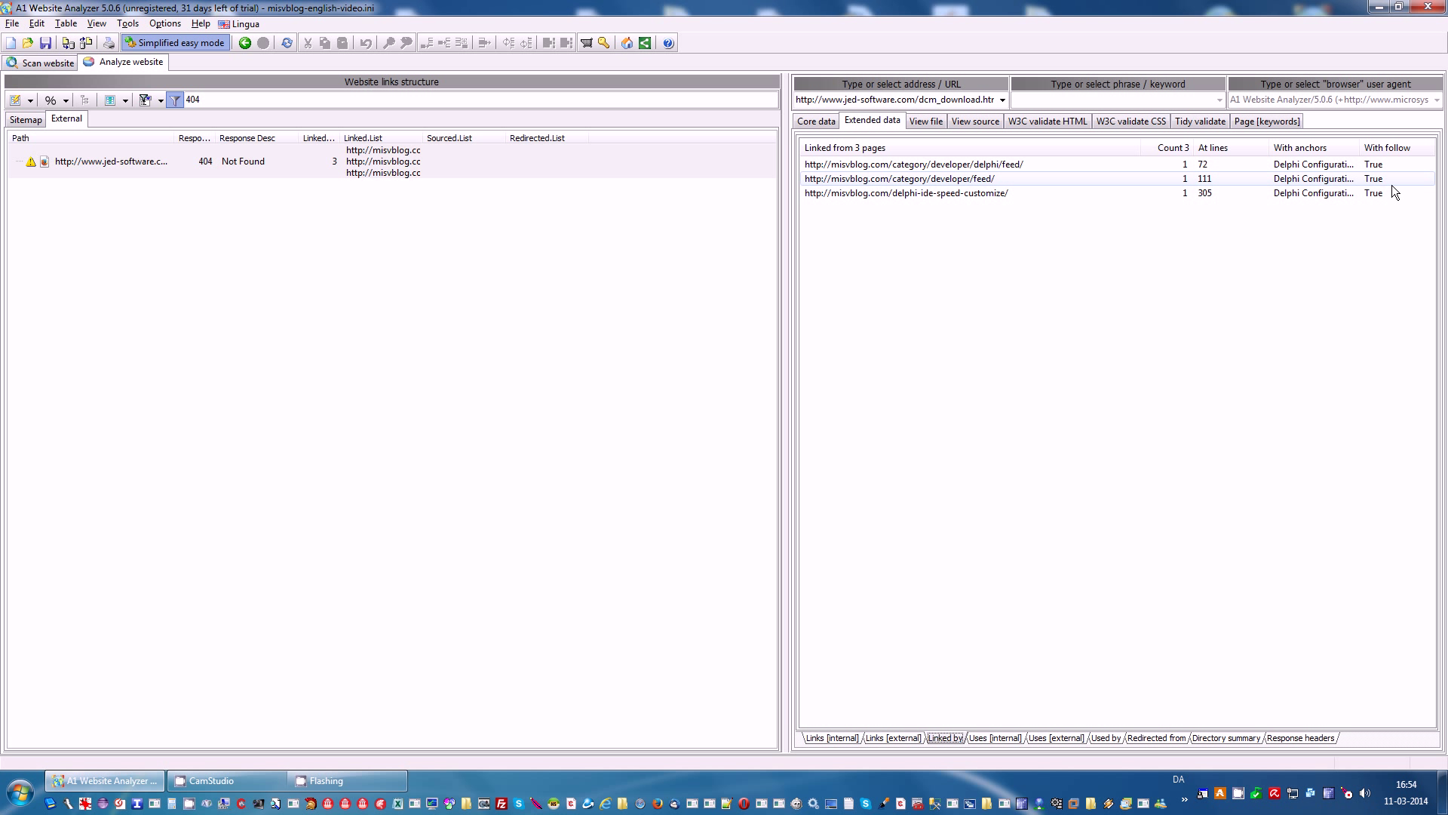
left_click(40, 119)
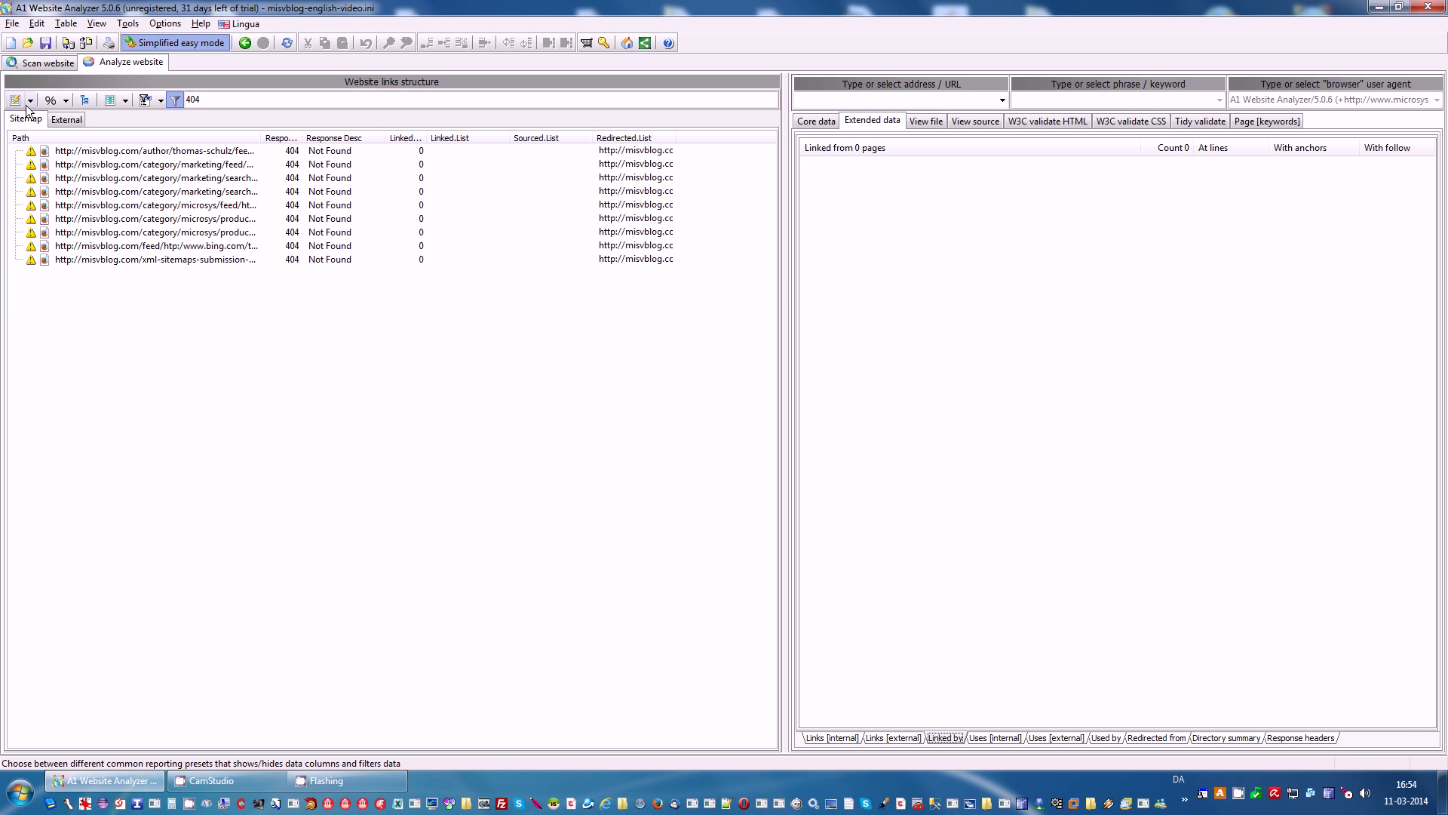
- Show only redirected URLs and widen the table pane and response code column
left_click(30, 101)
left_click(76, 138)
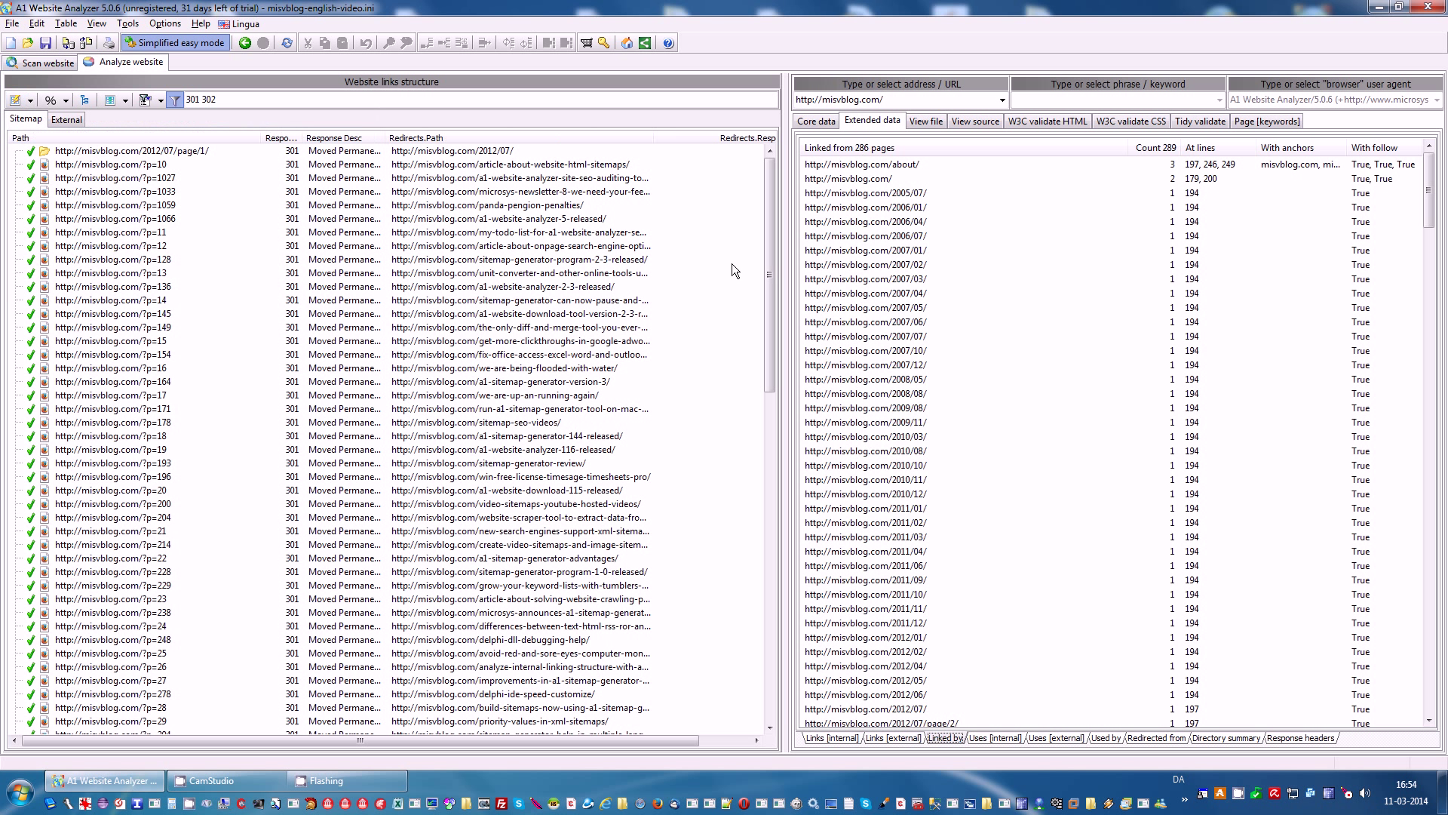
left_click_drag(784, 276, 933, 280)
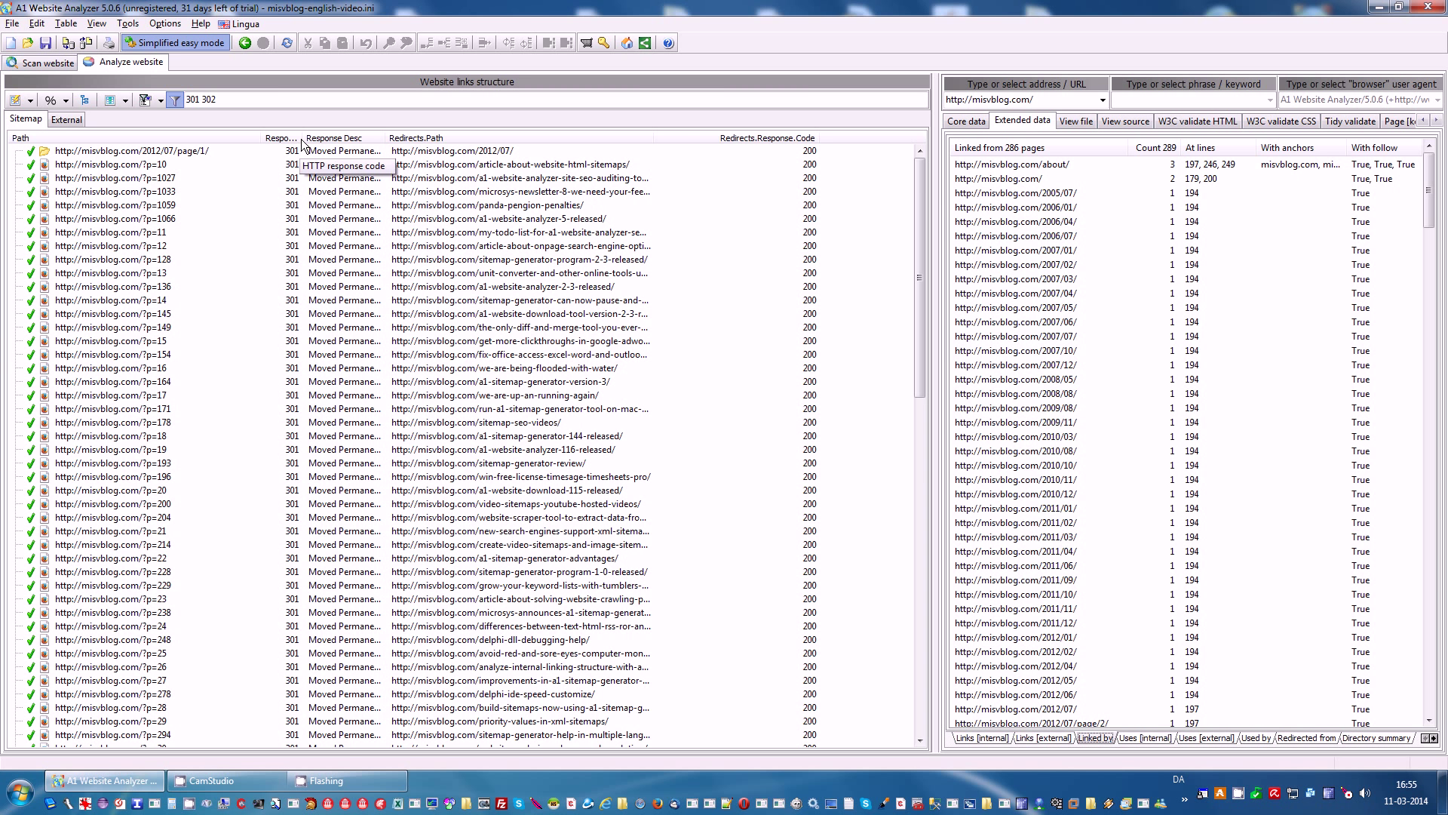
left_click_drag(301, 138, 322, 138)
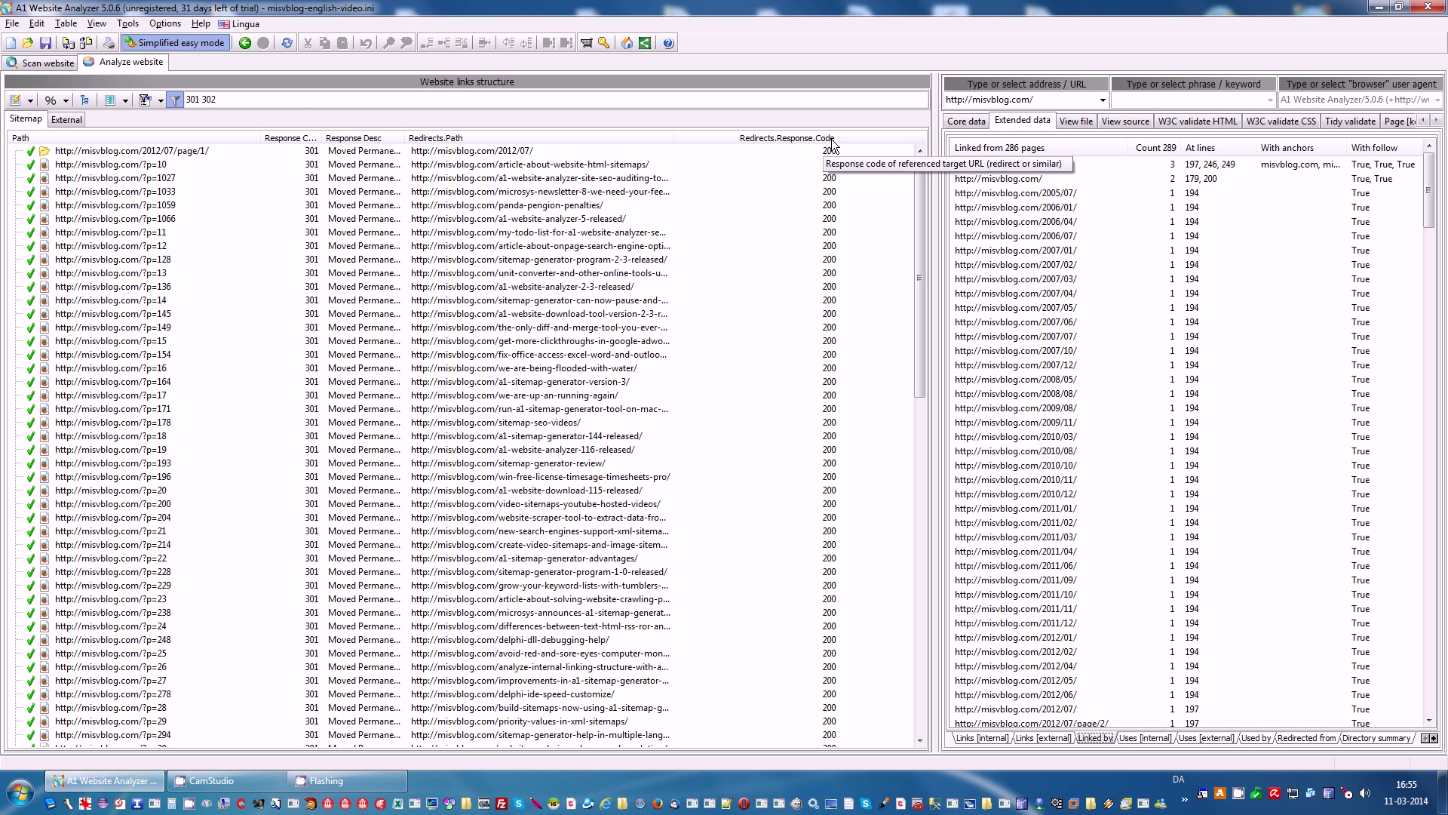
- Narrow the list to canonical-redirect URLs and bring the URL Flags and Redirects.Path columns into view
left_click(30, 101)
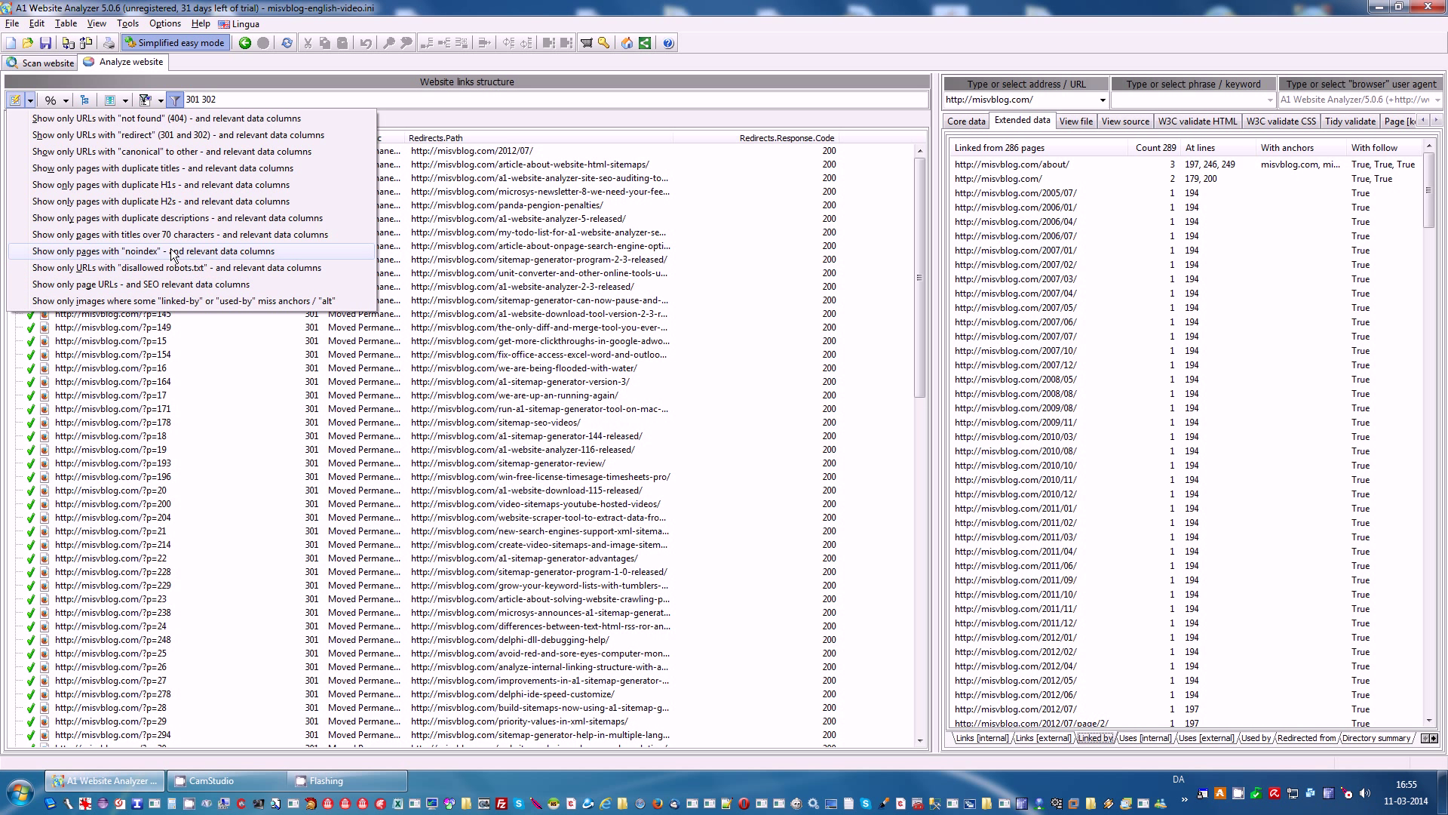
left_click(159, 153)
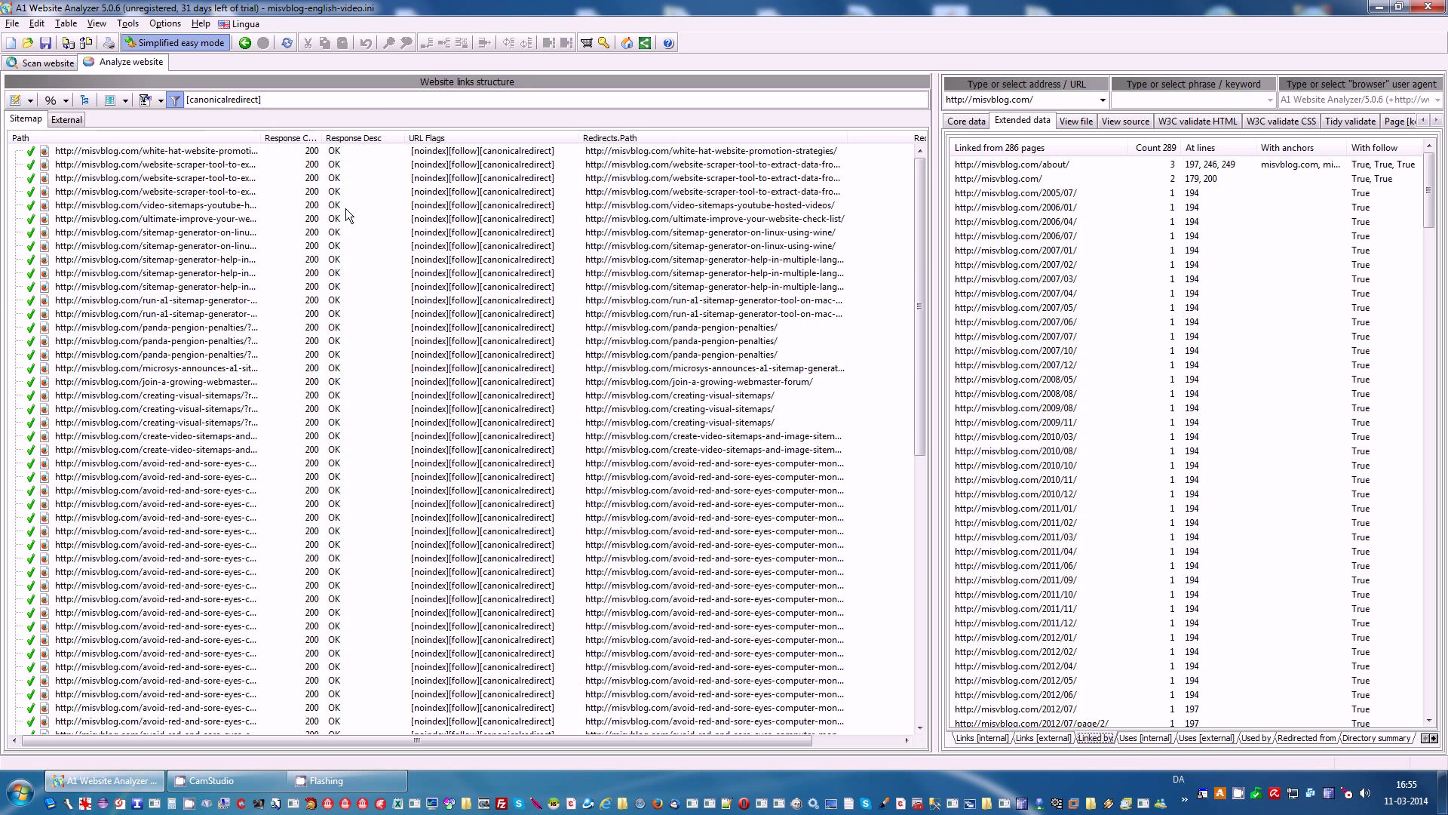
left_click_drag(261, 138, 282, 135)
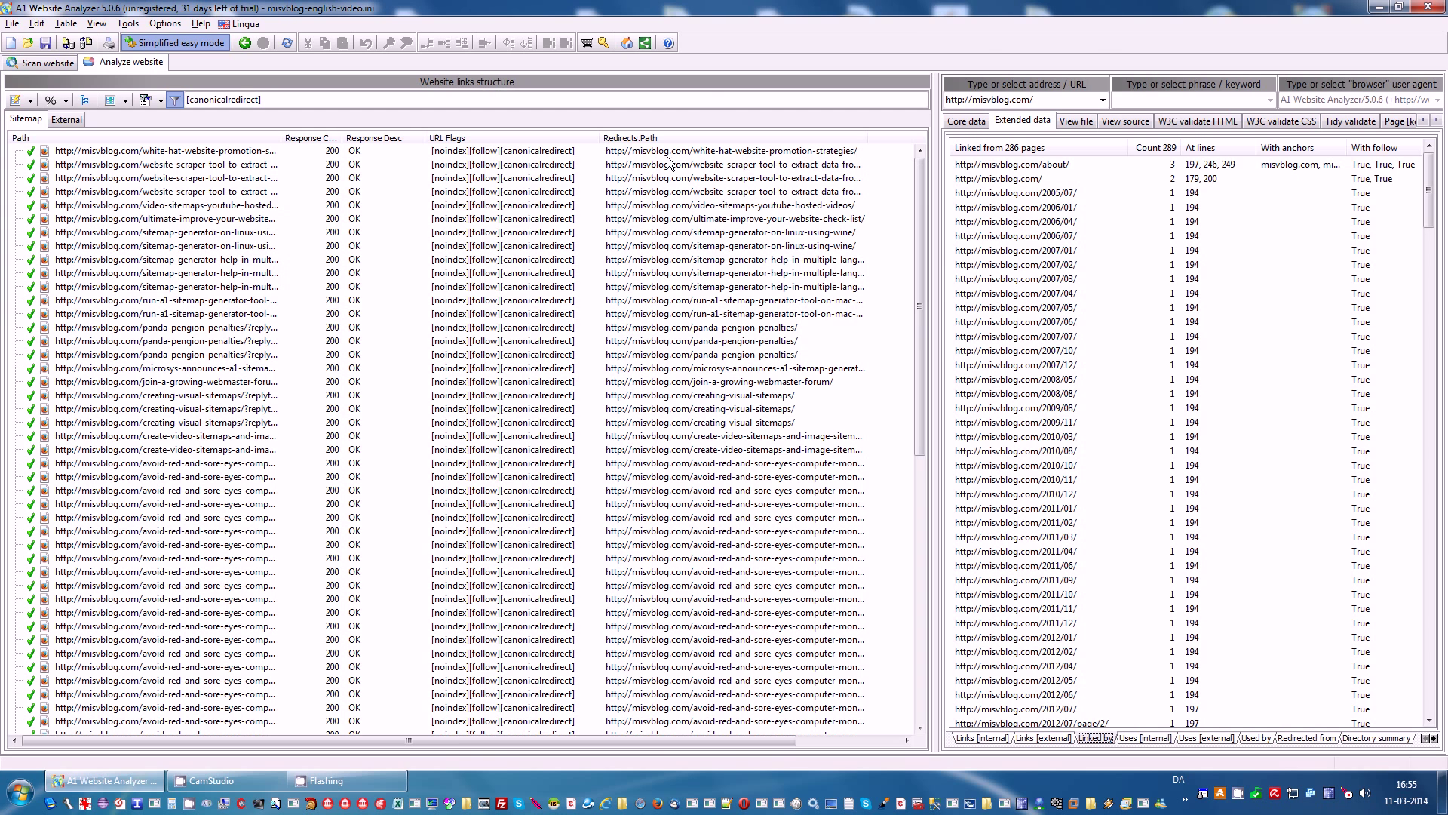
left_click_drag(400, 742, 491, 742)
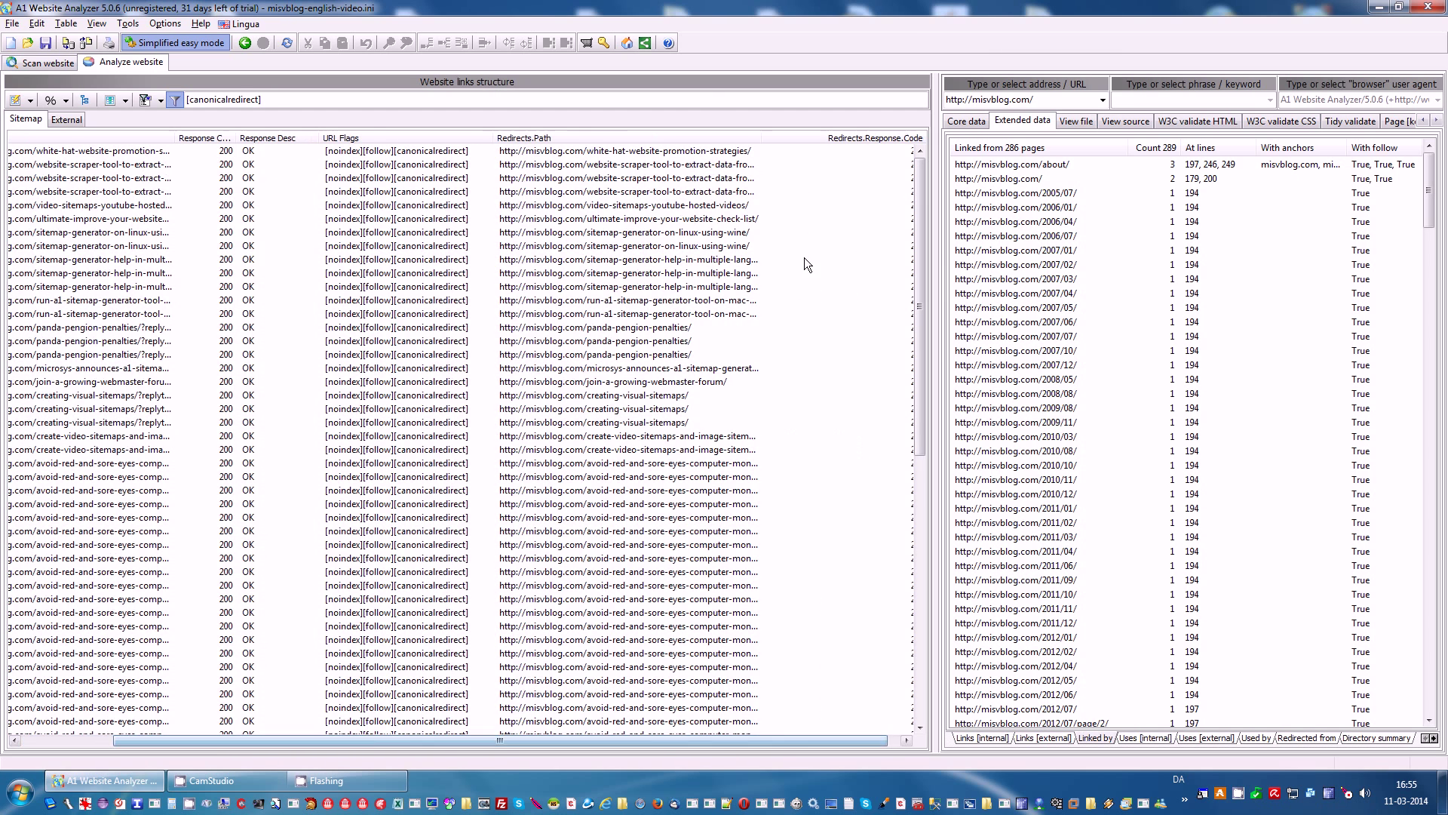
mouse_move(715, 741)
left_mouse_down()
mouse_move(759, 739)
mouse_move(686, 744)
left_mouse_up()
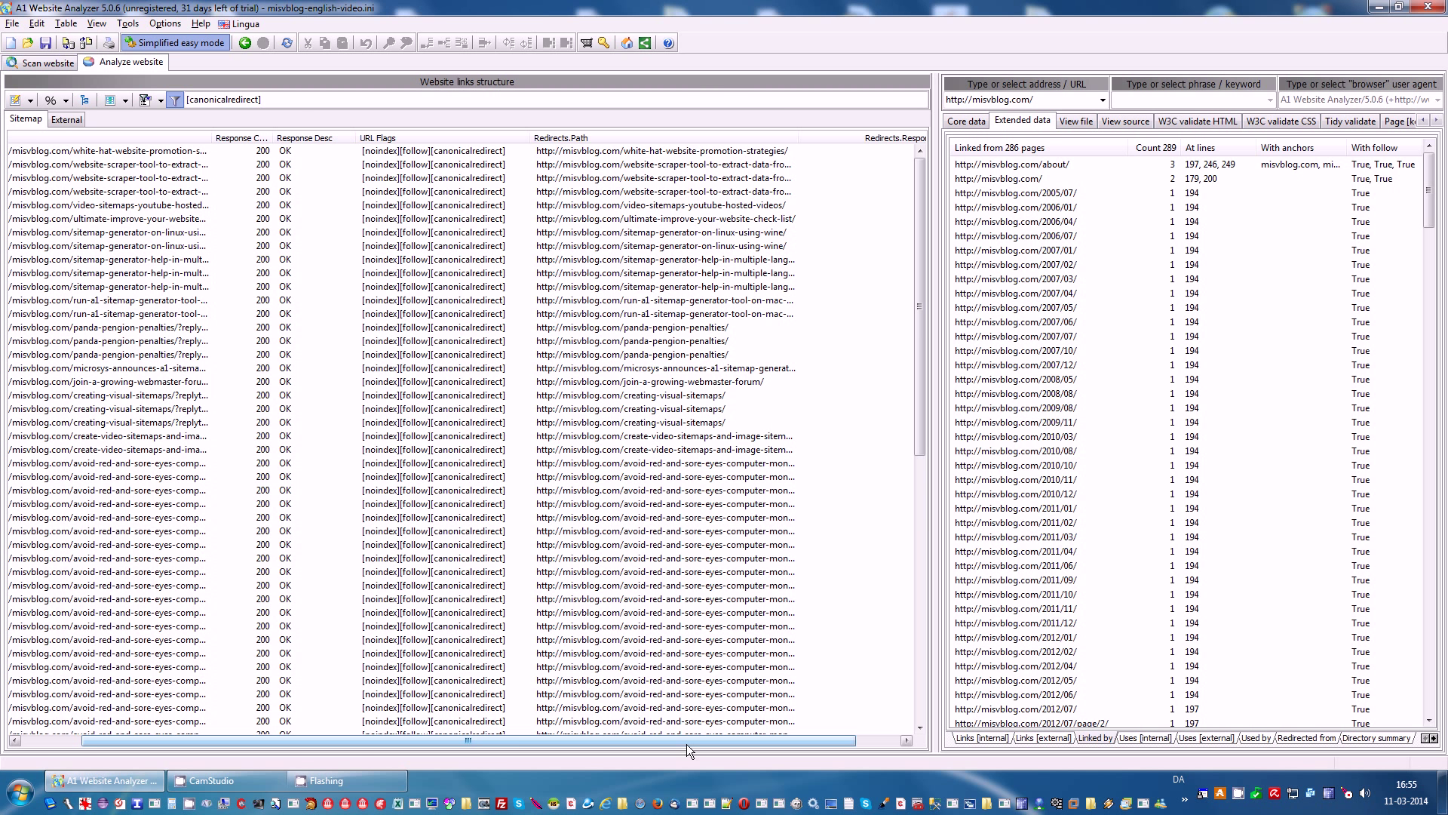
- Apply the preset for pages with titles over 70 characters
left_click(31, 101)
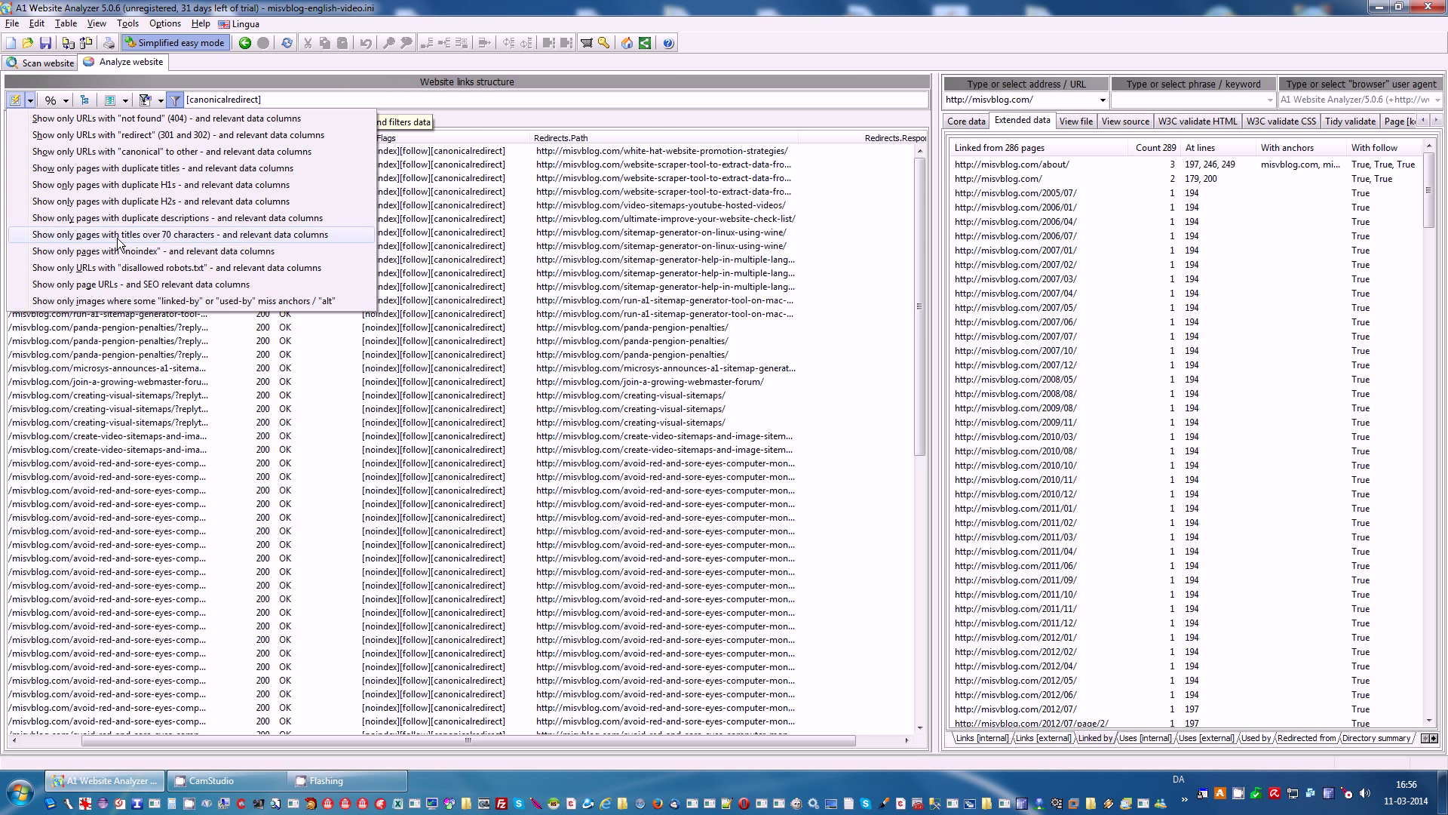
left_click(118, 236)
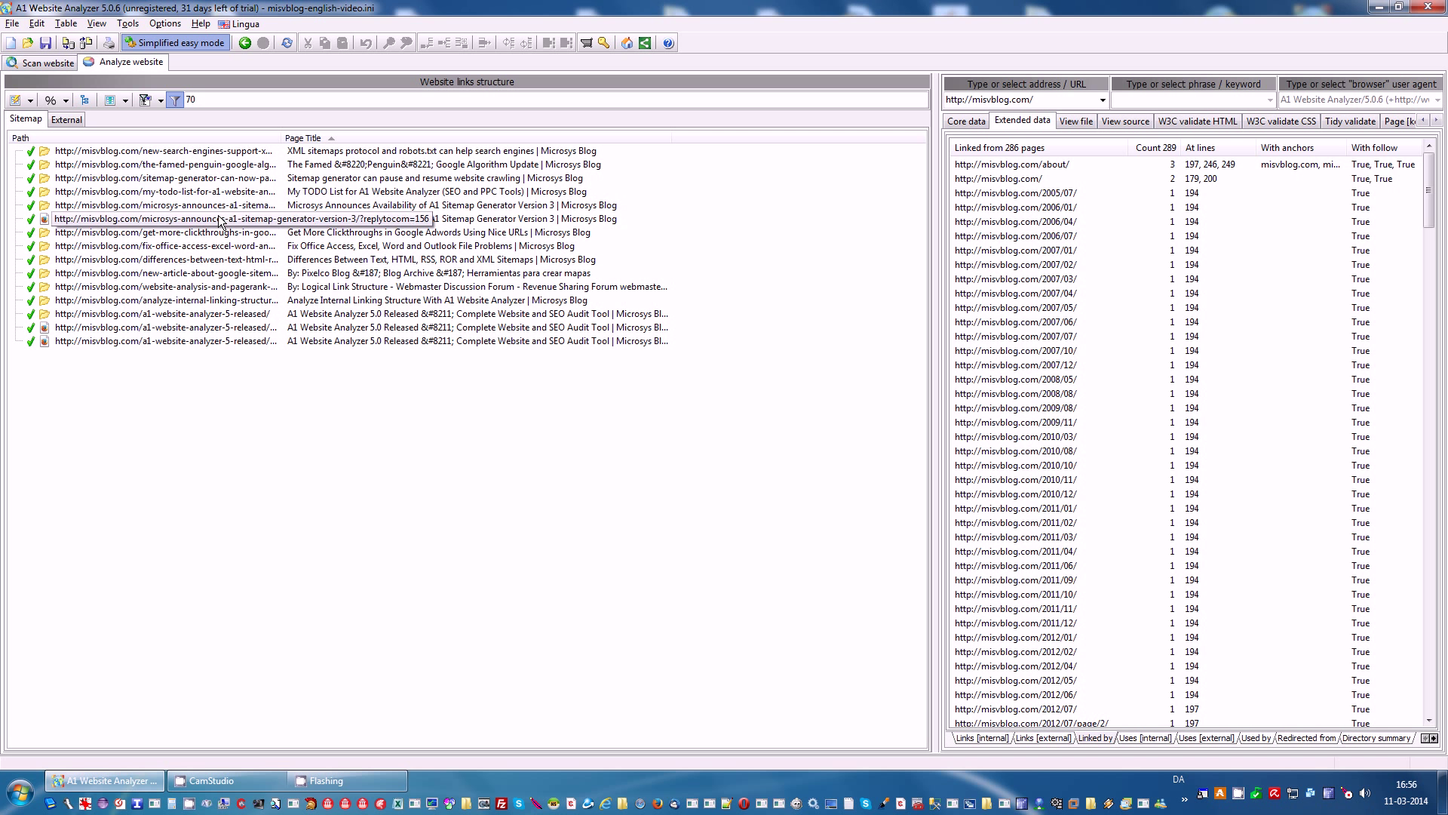
left_click(29, 100)
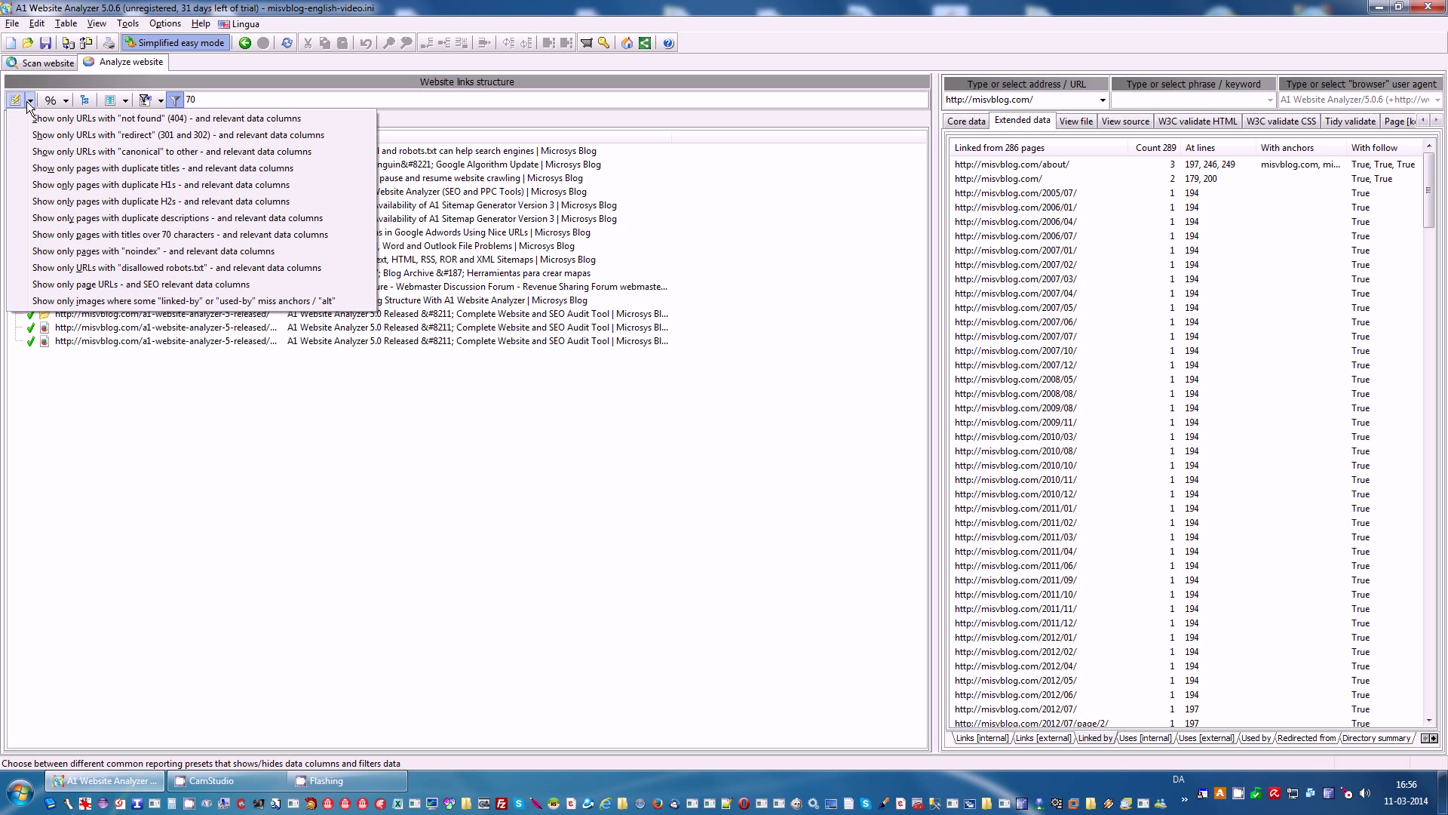
left_click(157, 250)
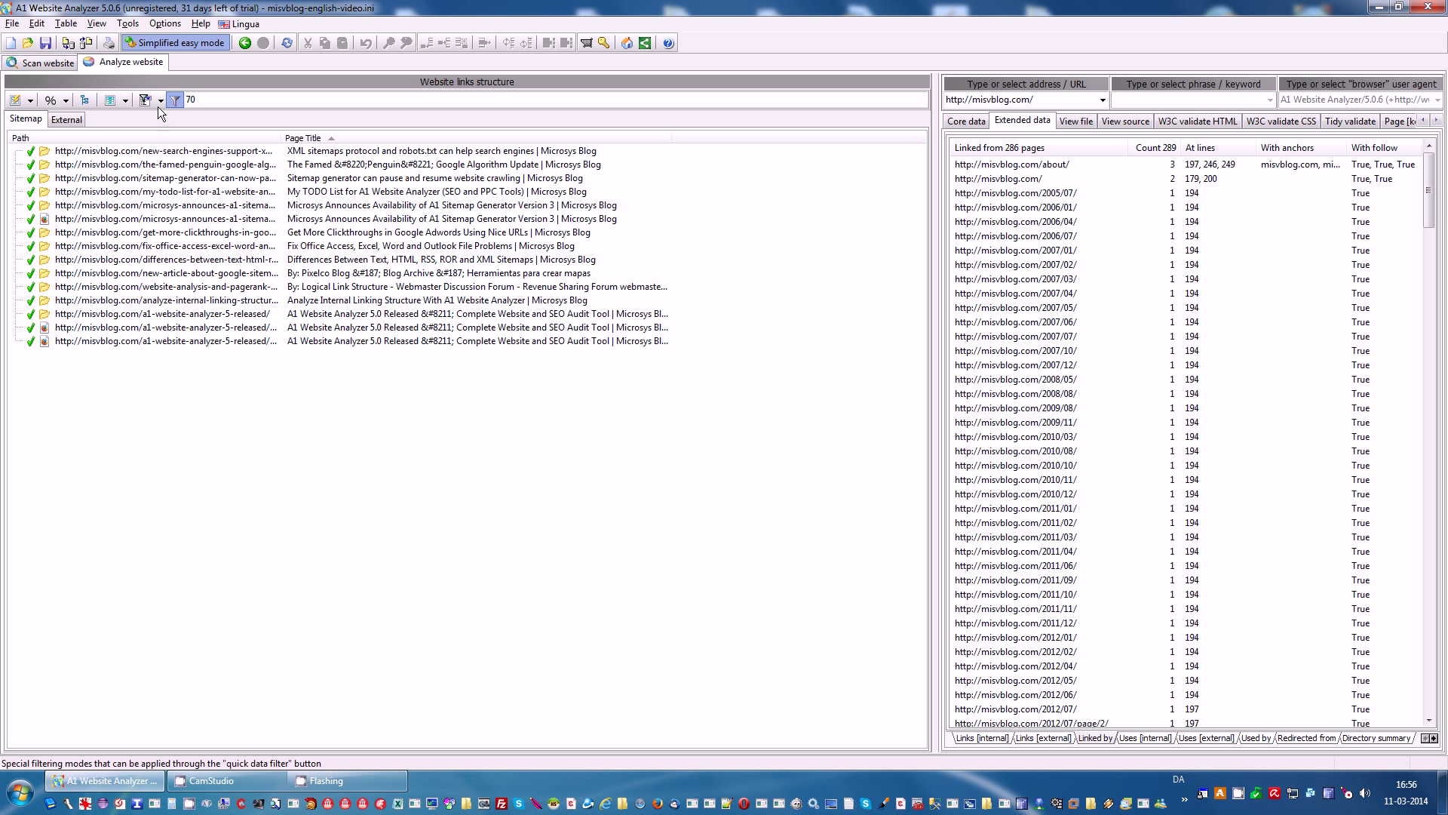
- Add the Page description column and remove the Page title column
left_click(124, 101)
mouse_move(166, 184)
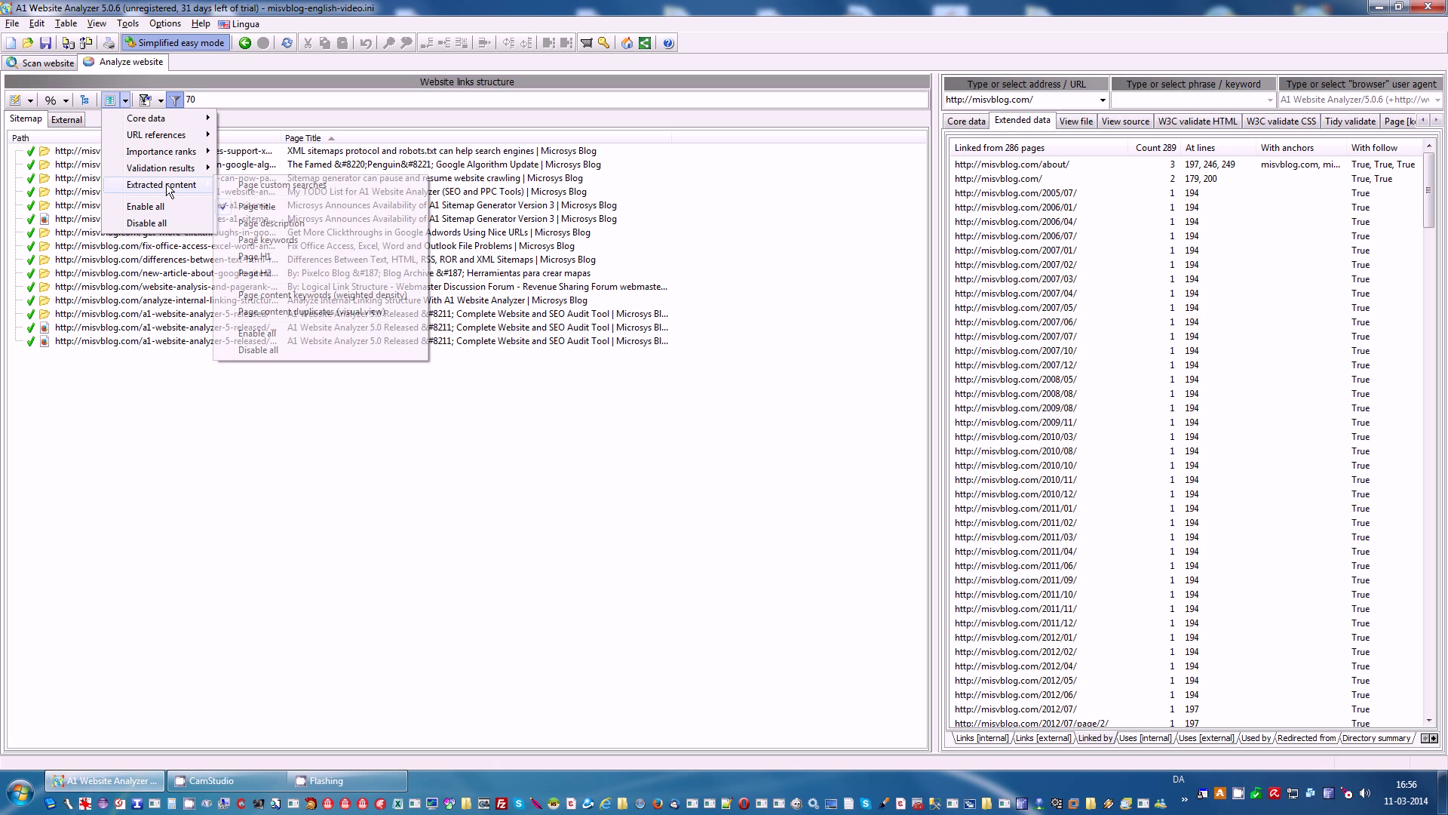
left_click(259, 224)
left_click(125, 102)
mouse_move(168, 187)
left_click(256, 206)
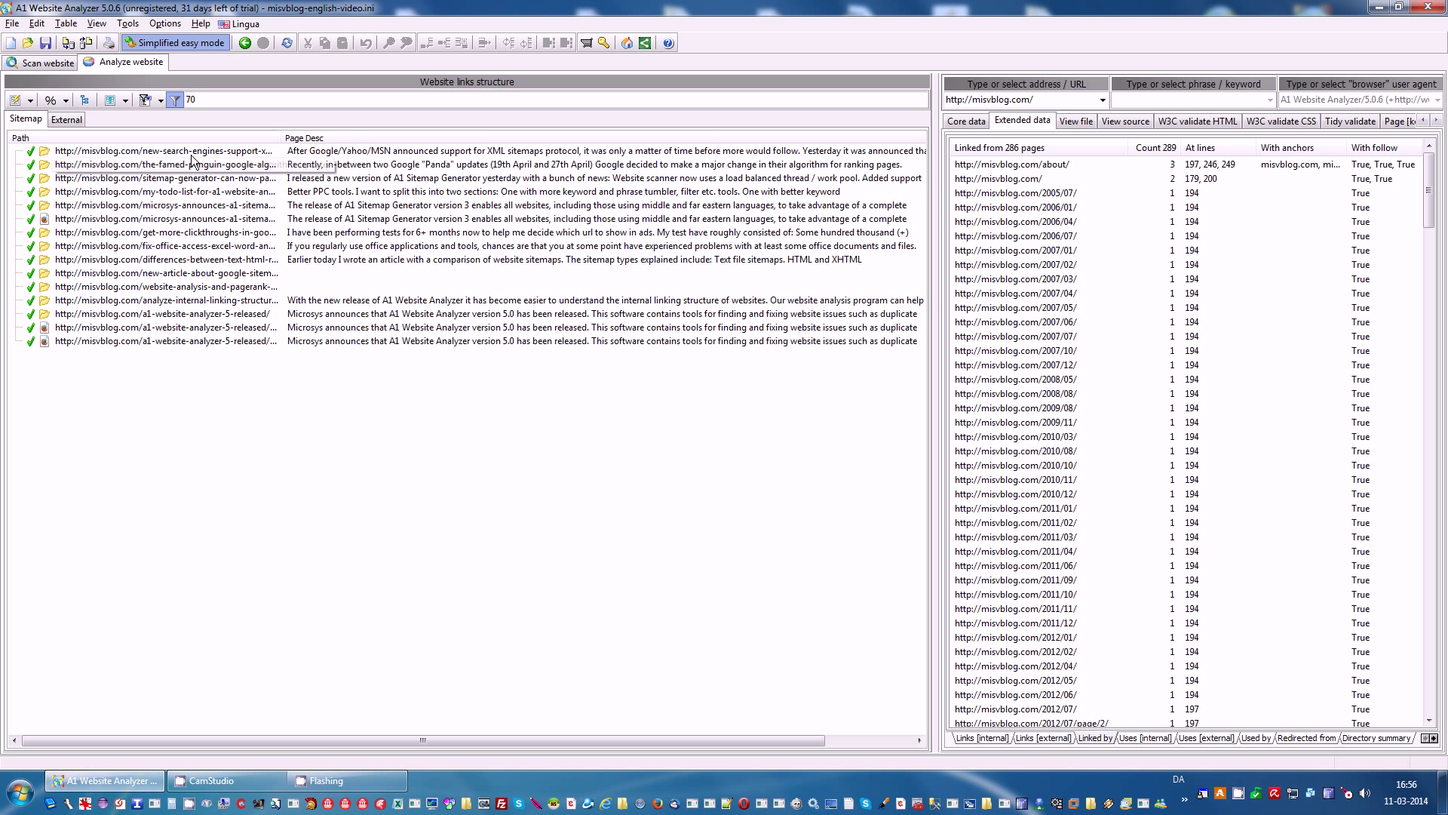
- Filter pages by description length greater than 150
left_click(160, 101)
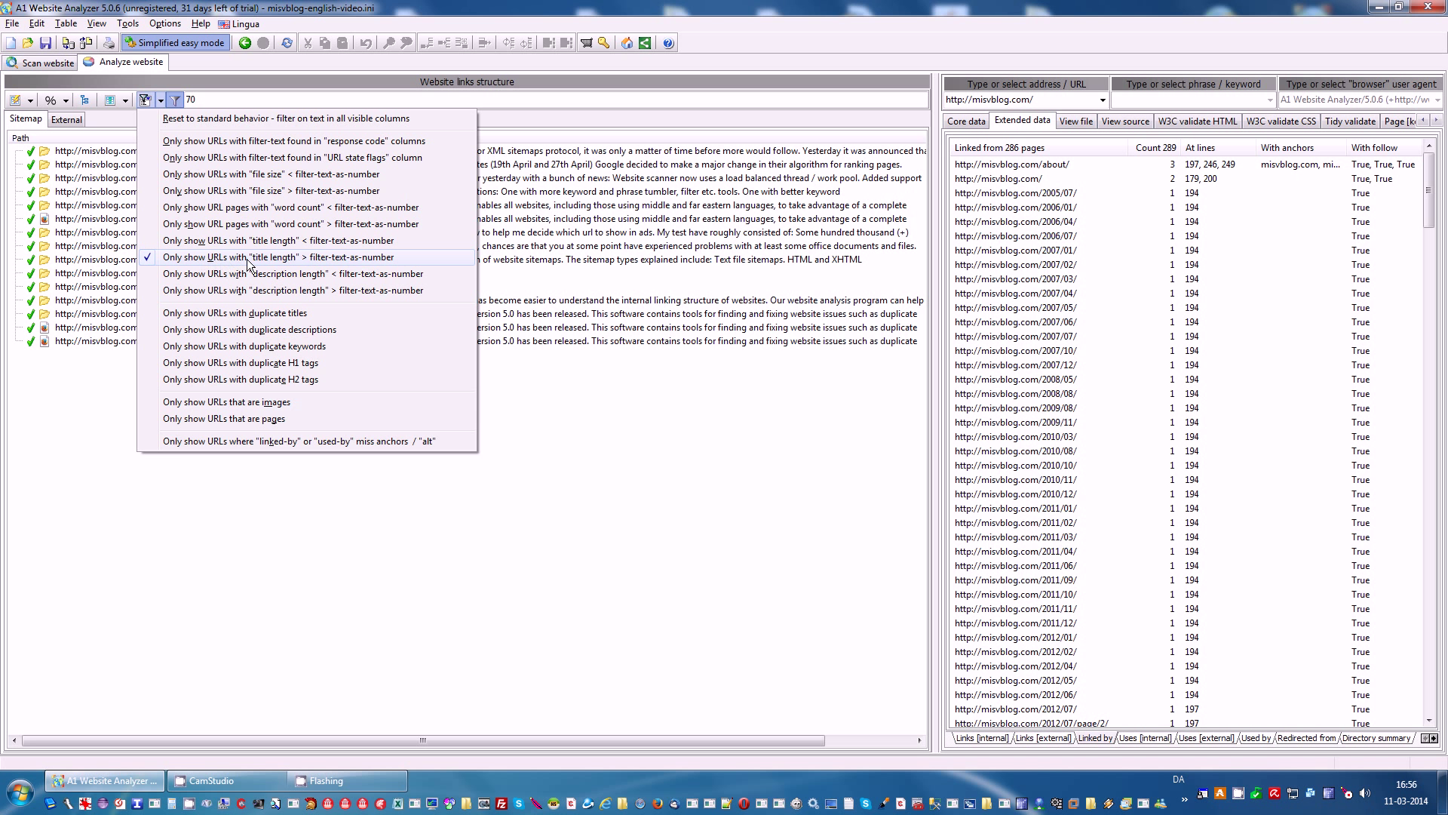
left_click(294, 294)
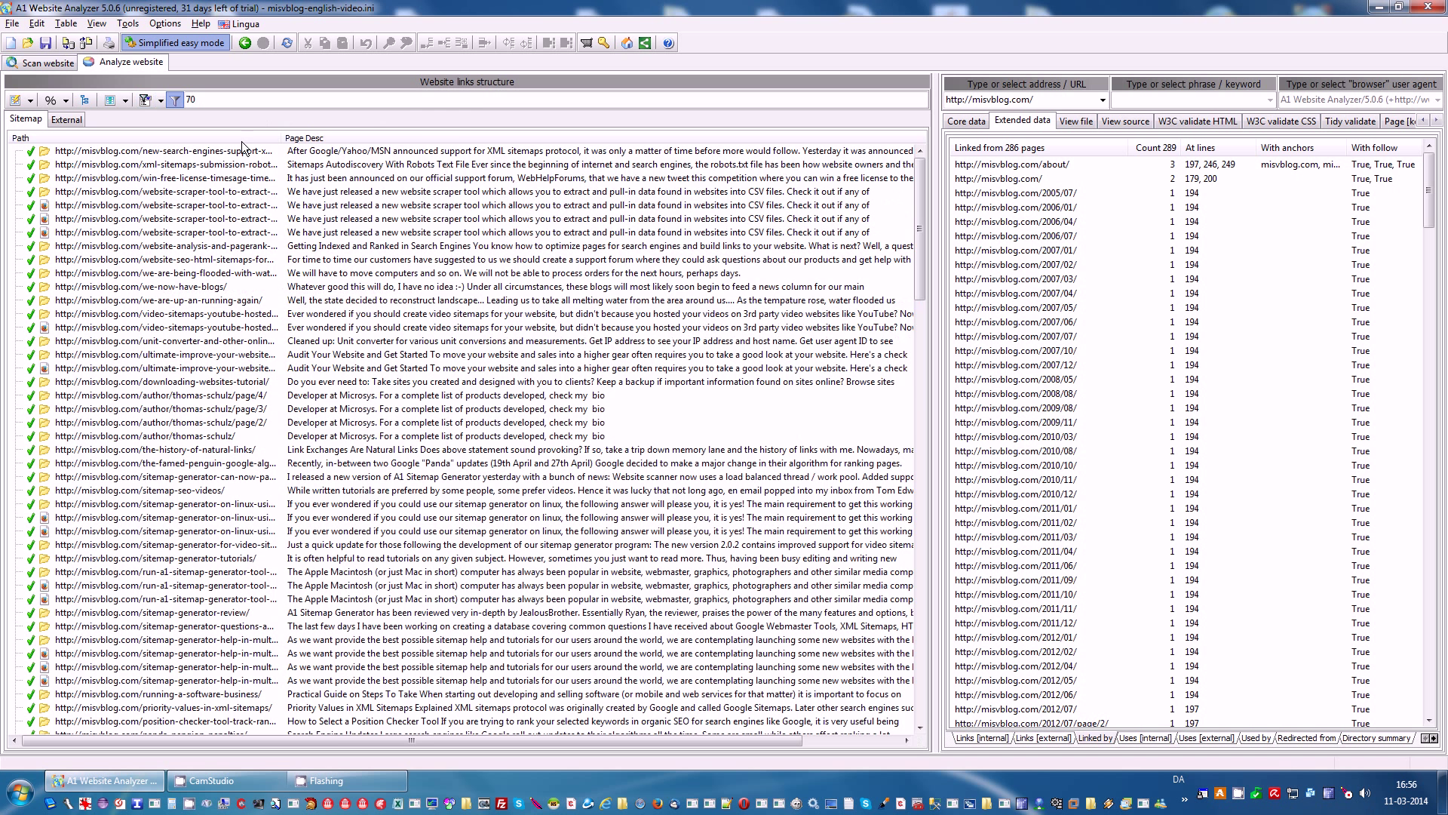
left_click(214, 100)
key("BackSpace")
key("BackSpace")
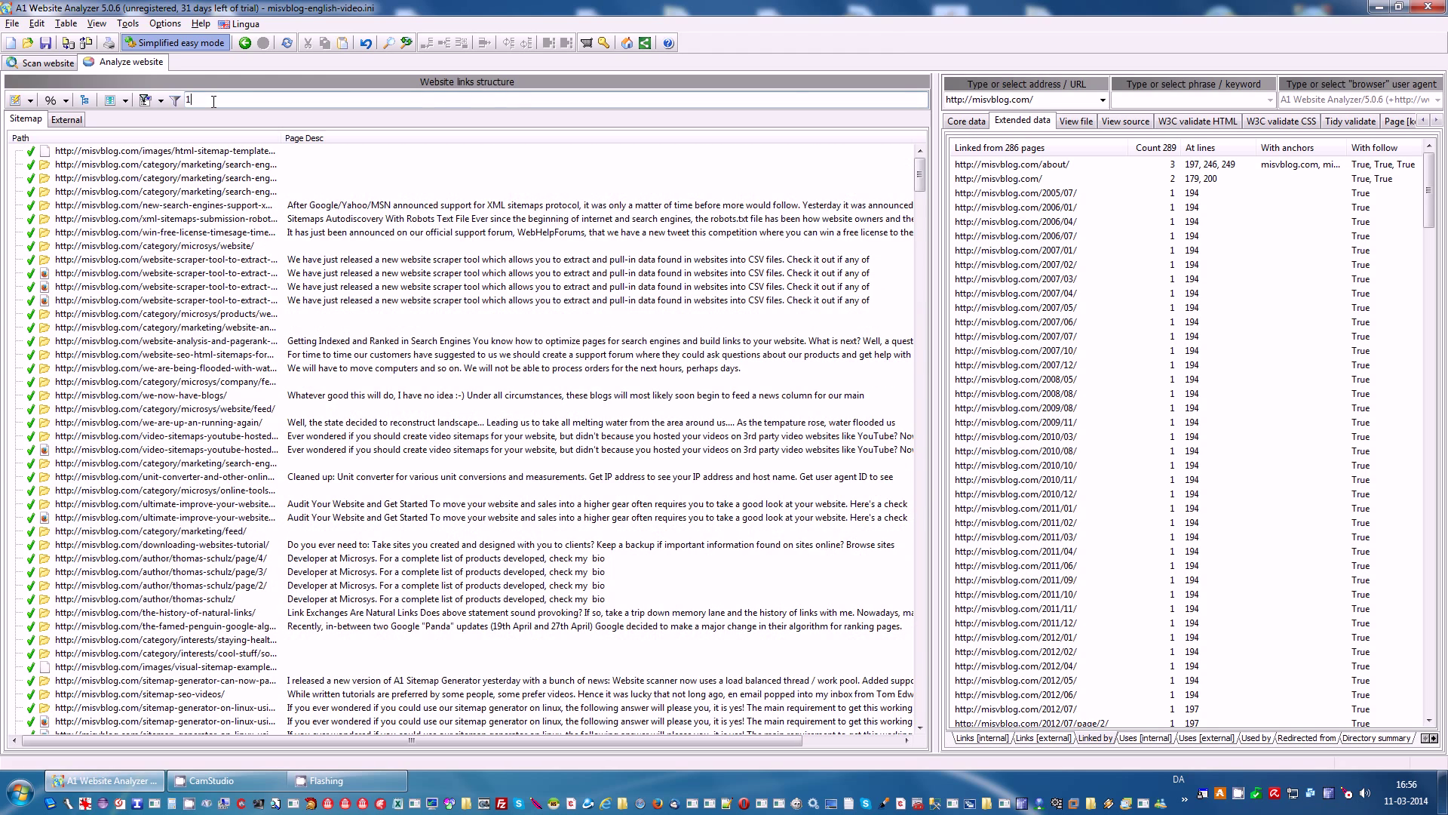
type("150")
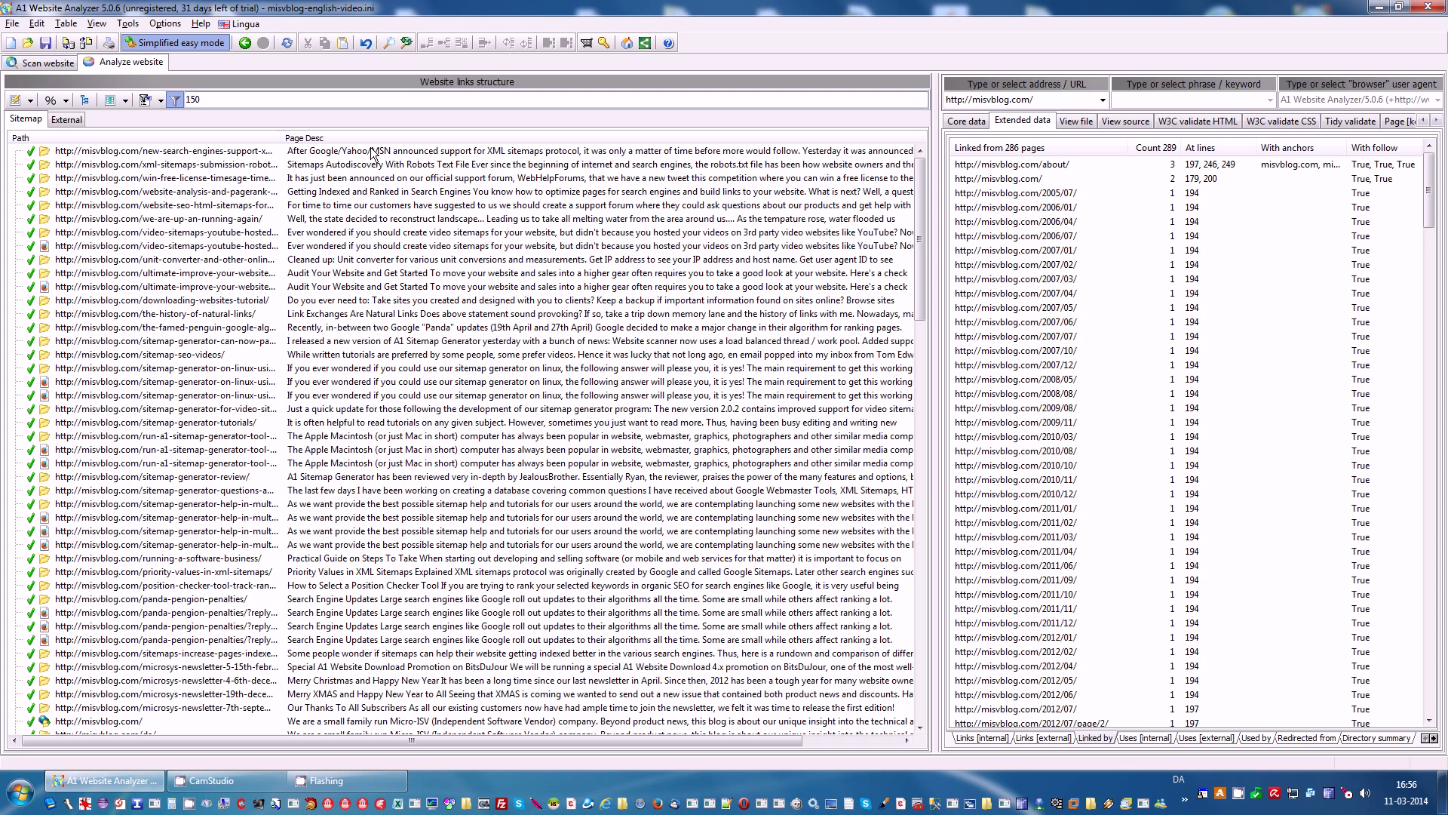
- Open the scan's Data collection settings and view the preset custom search strings
left_click(44, 62)
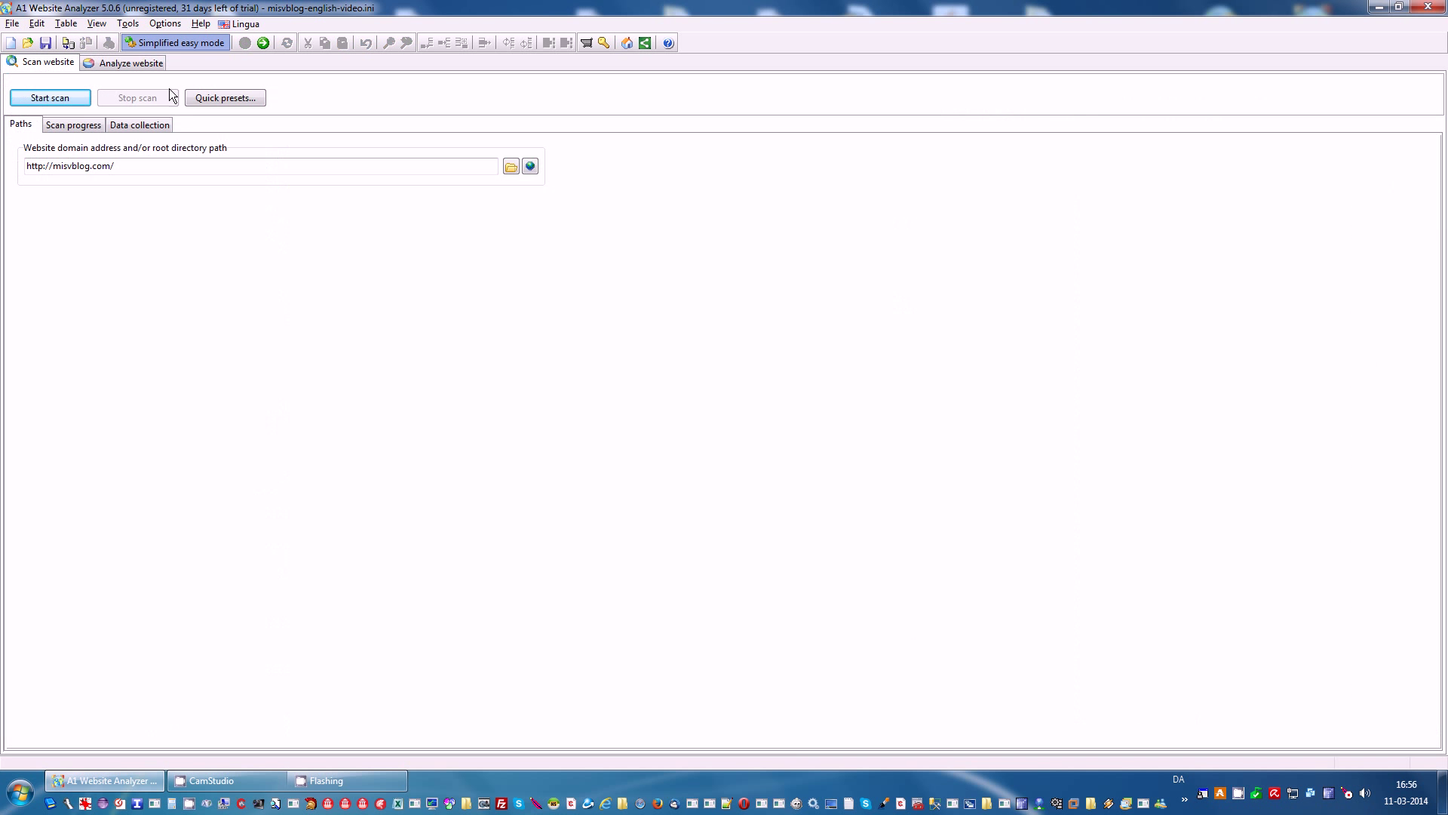
left_click(167, 124)
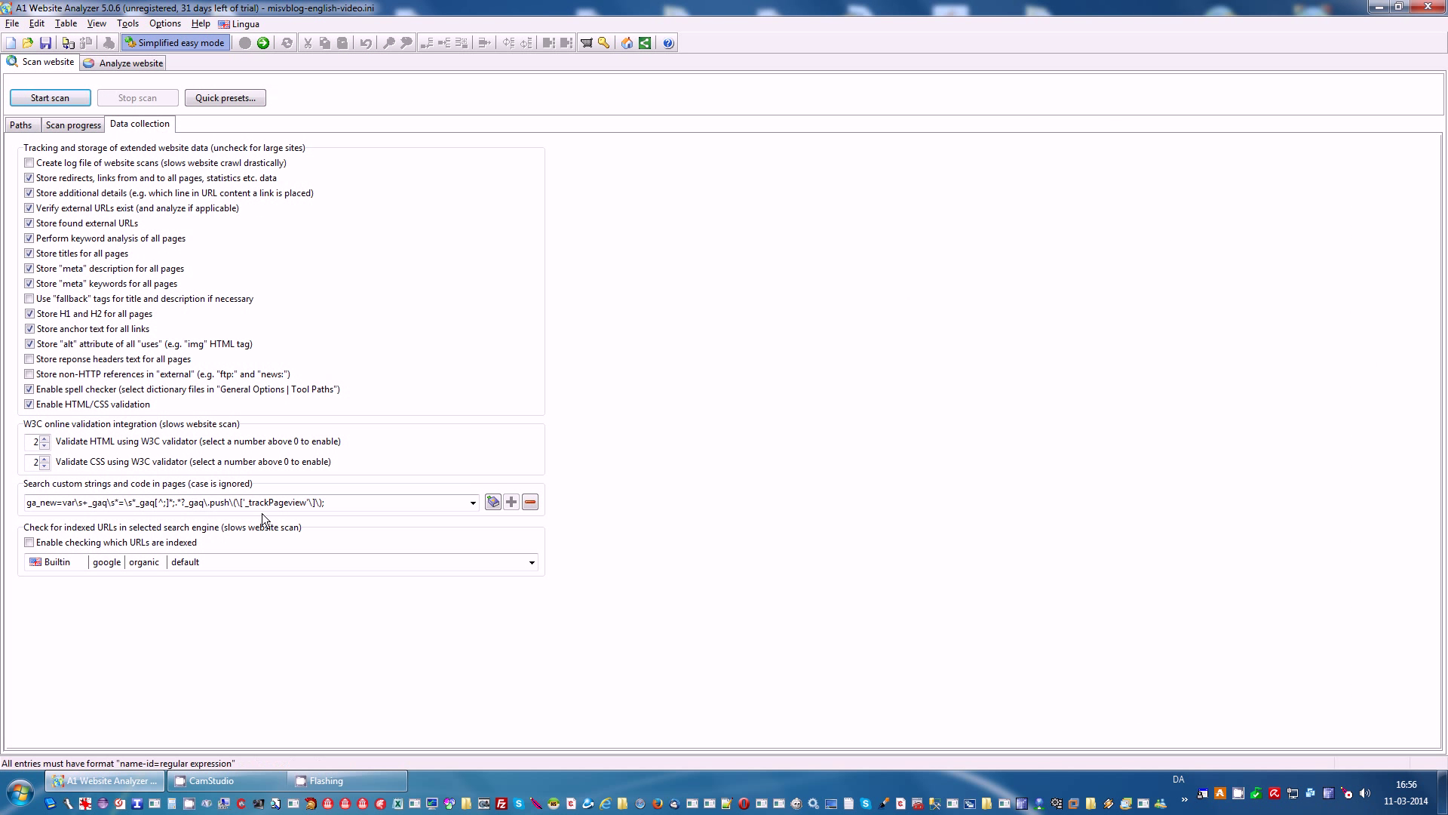
left_click(494, 502)
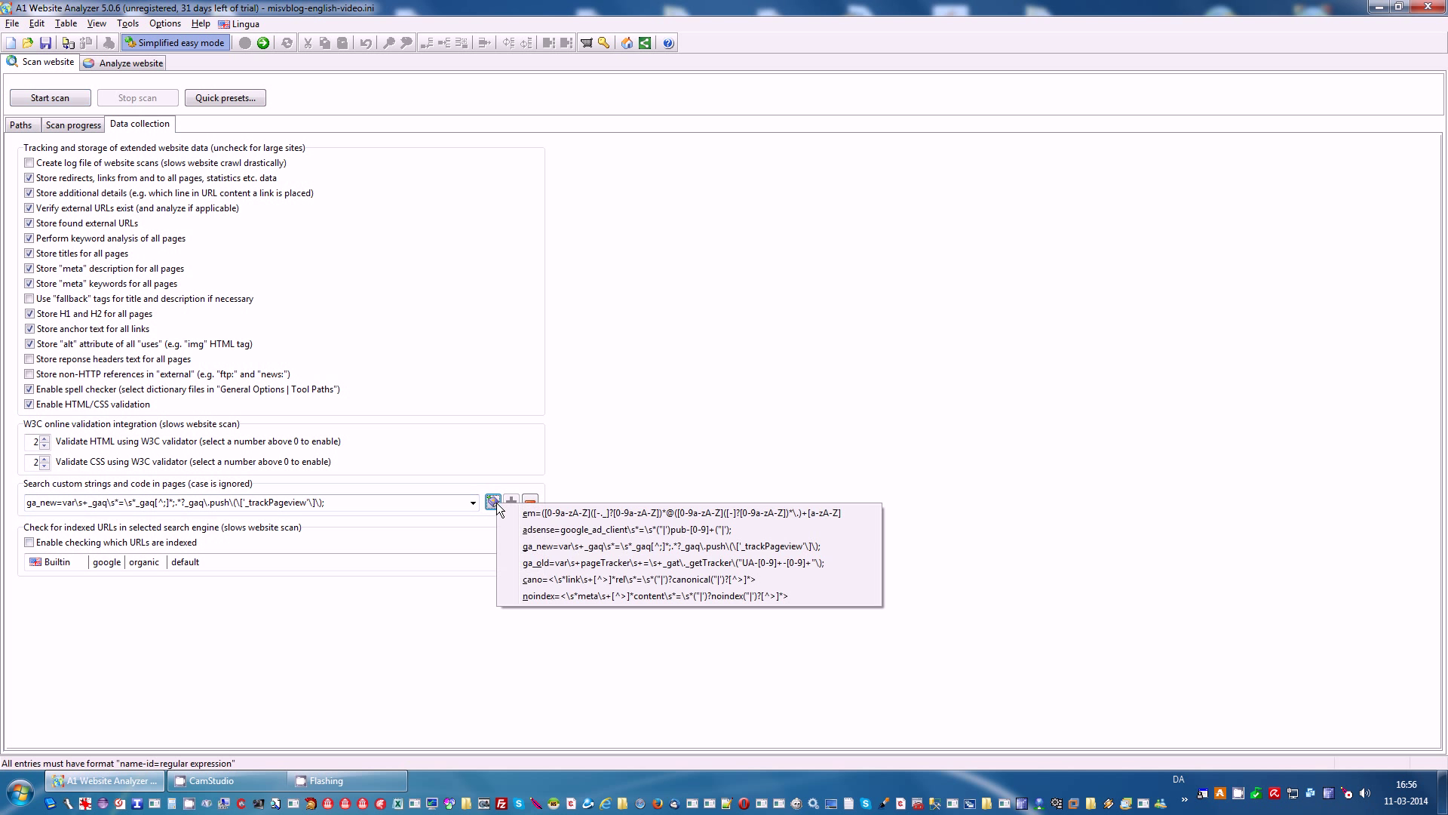
left_click(394, 502)
- Select the ga_new custom search string, then just its regex part after 'ga_new='
left_click_drag(326, 503, 15, 501)
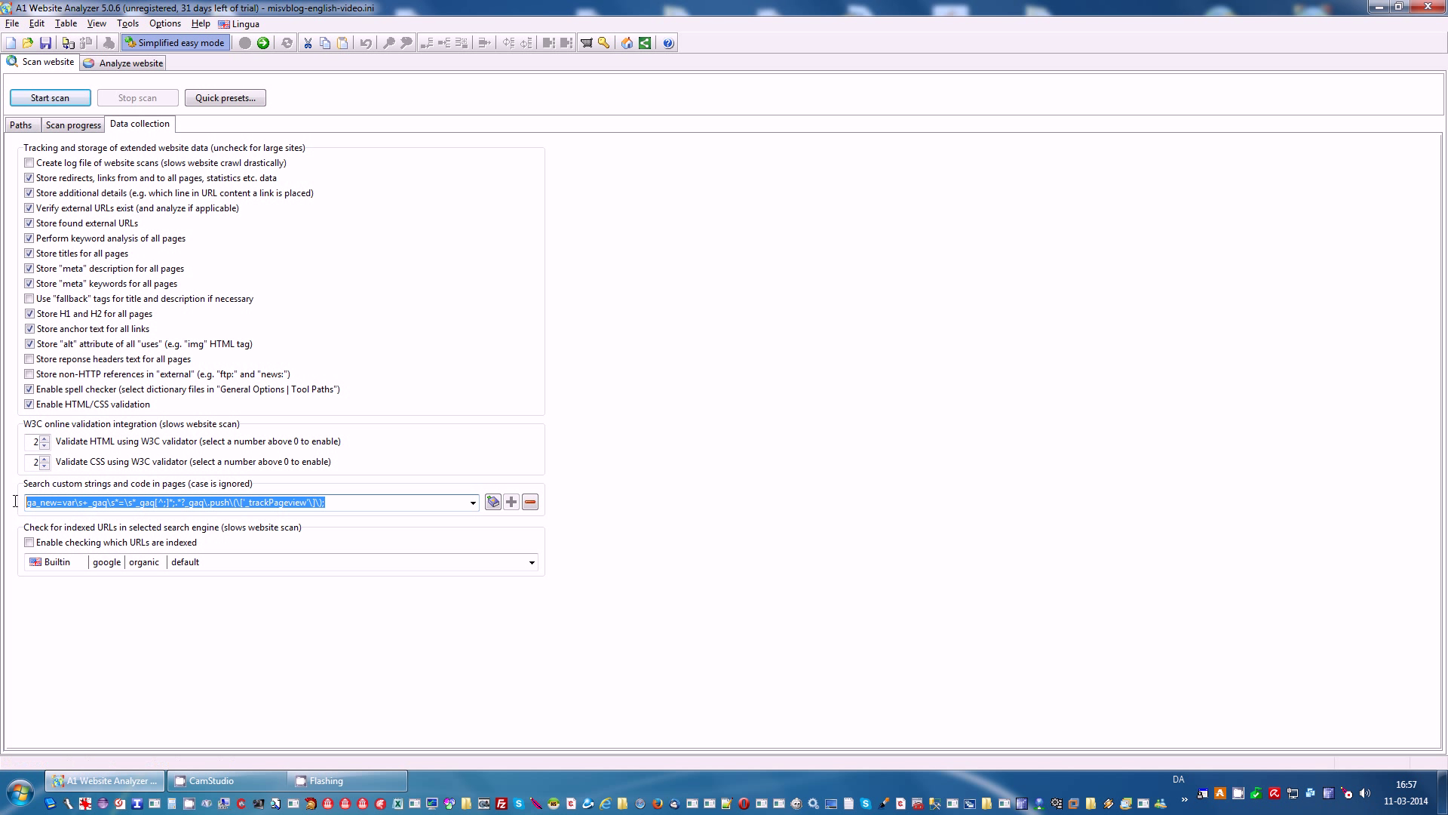
left_click(233, 657)
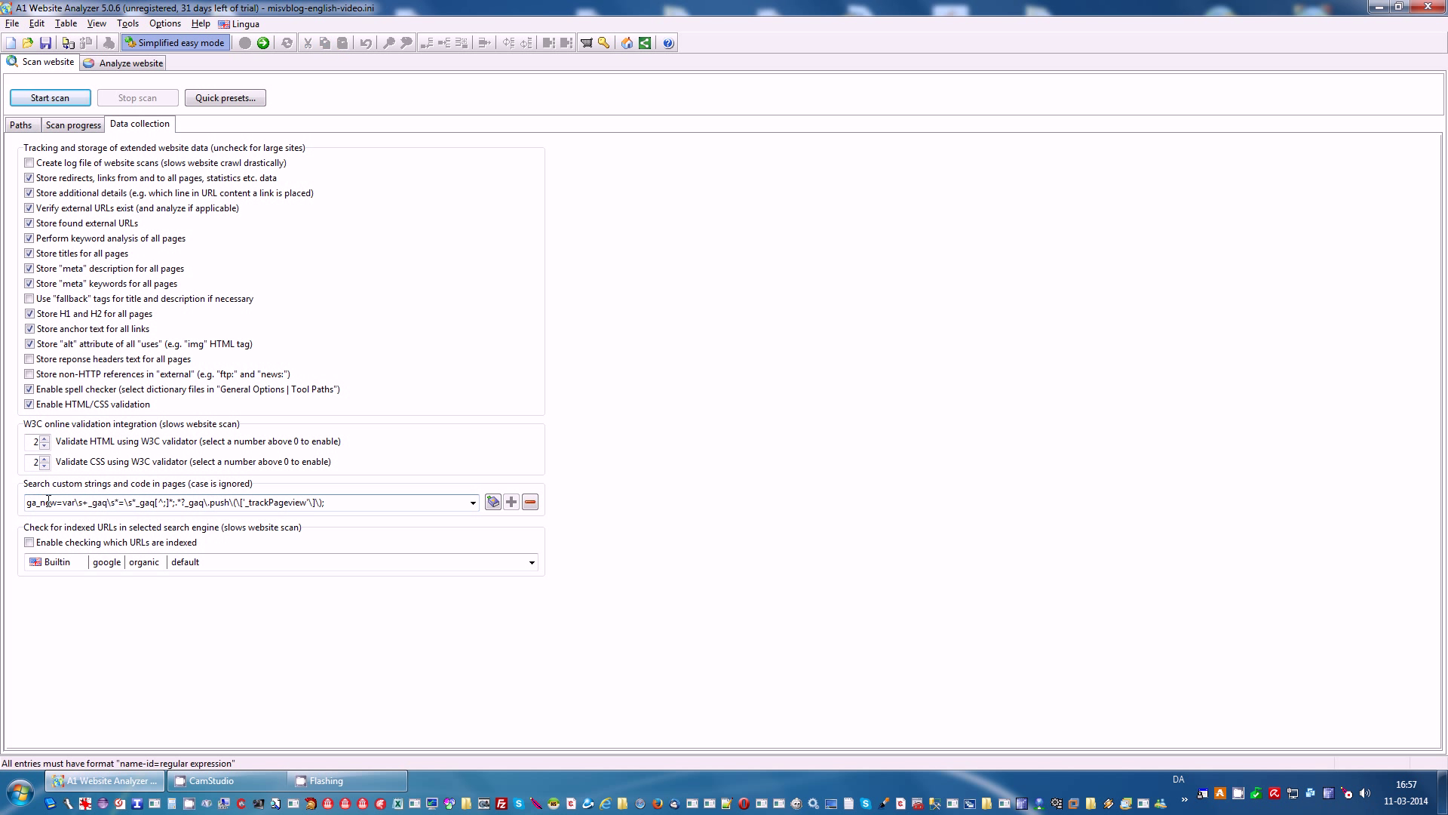
double_click(62, 500)
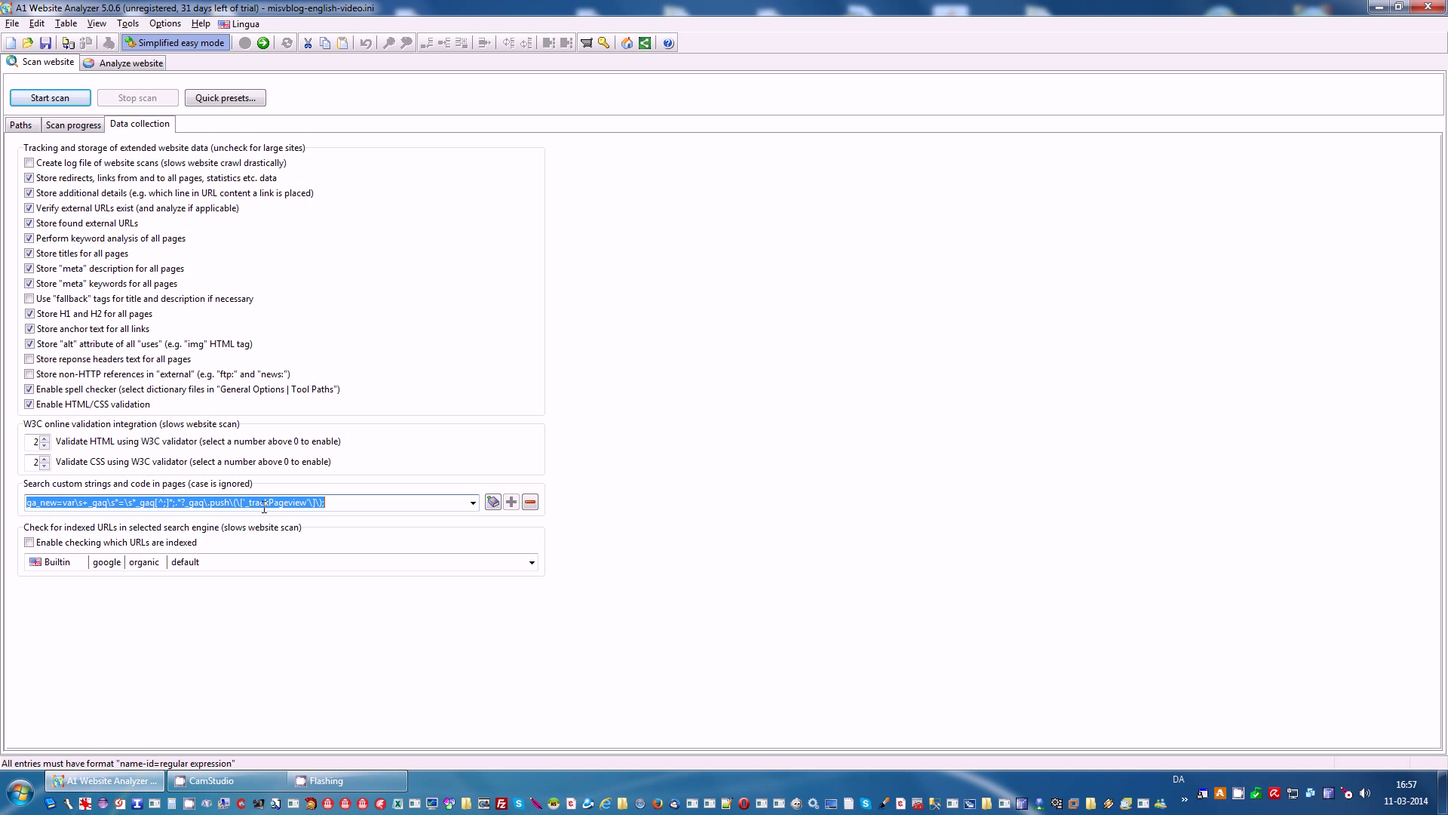
left_click(63, 502)
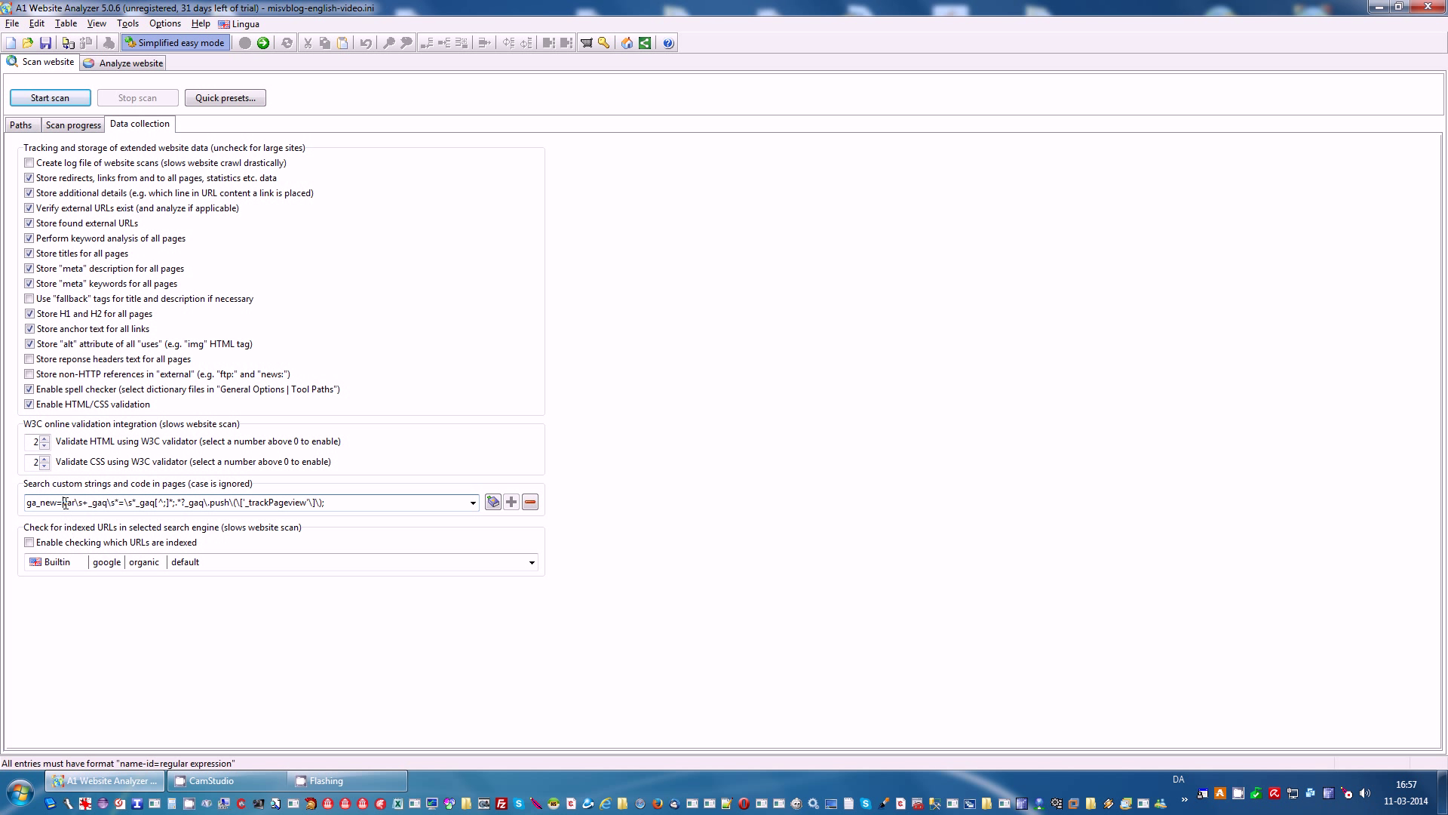
left_click_drag(63, 502, 337, 498)
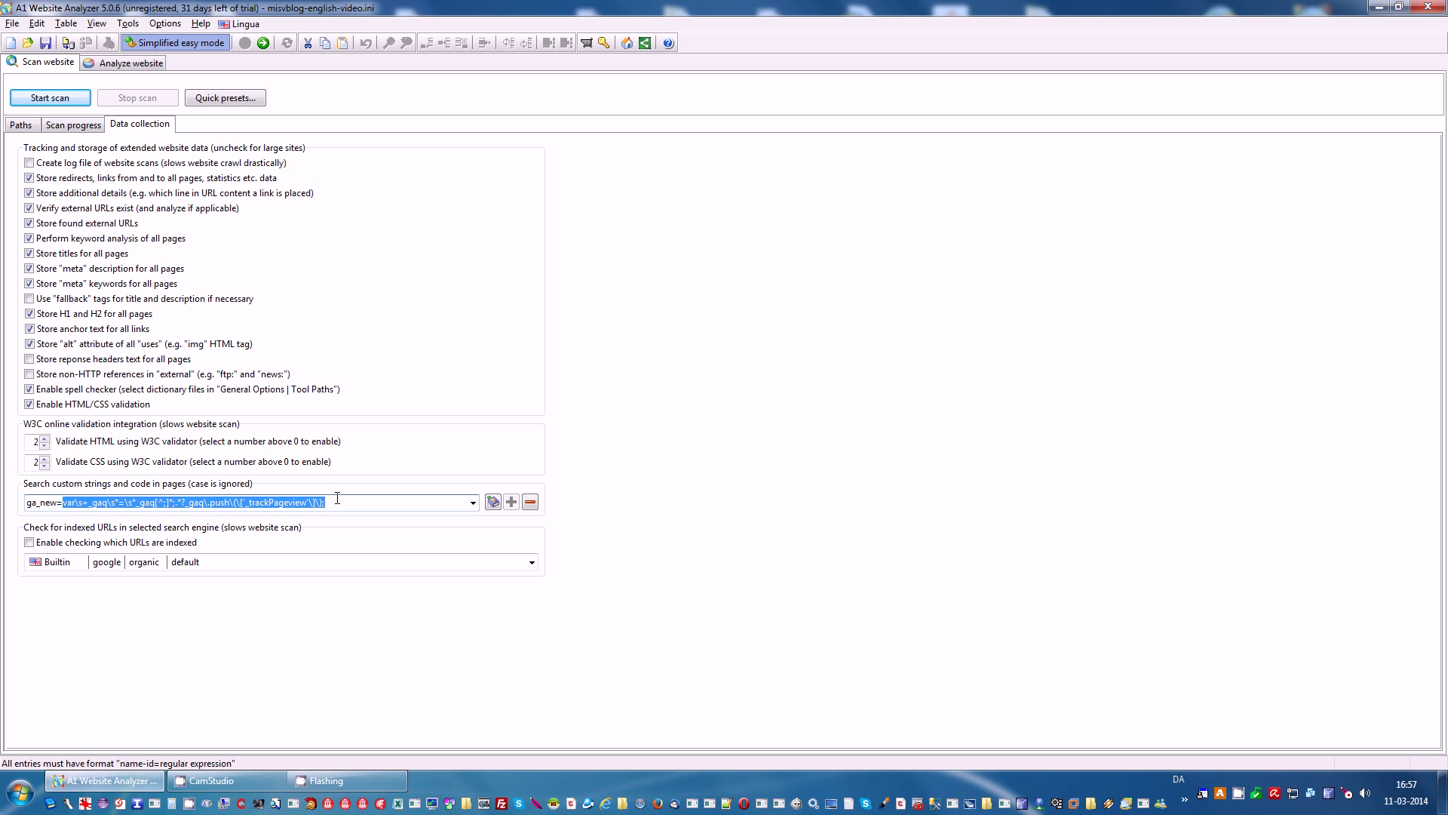
left_click(50, 504)
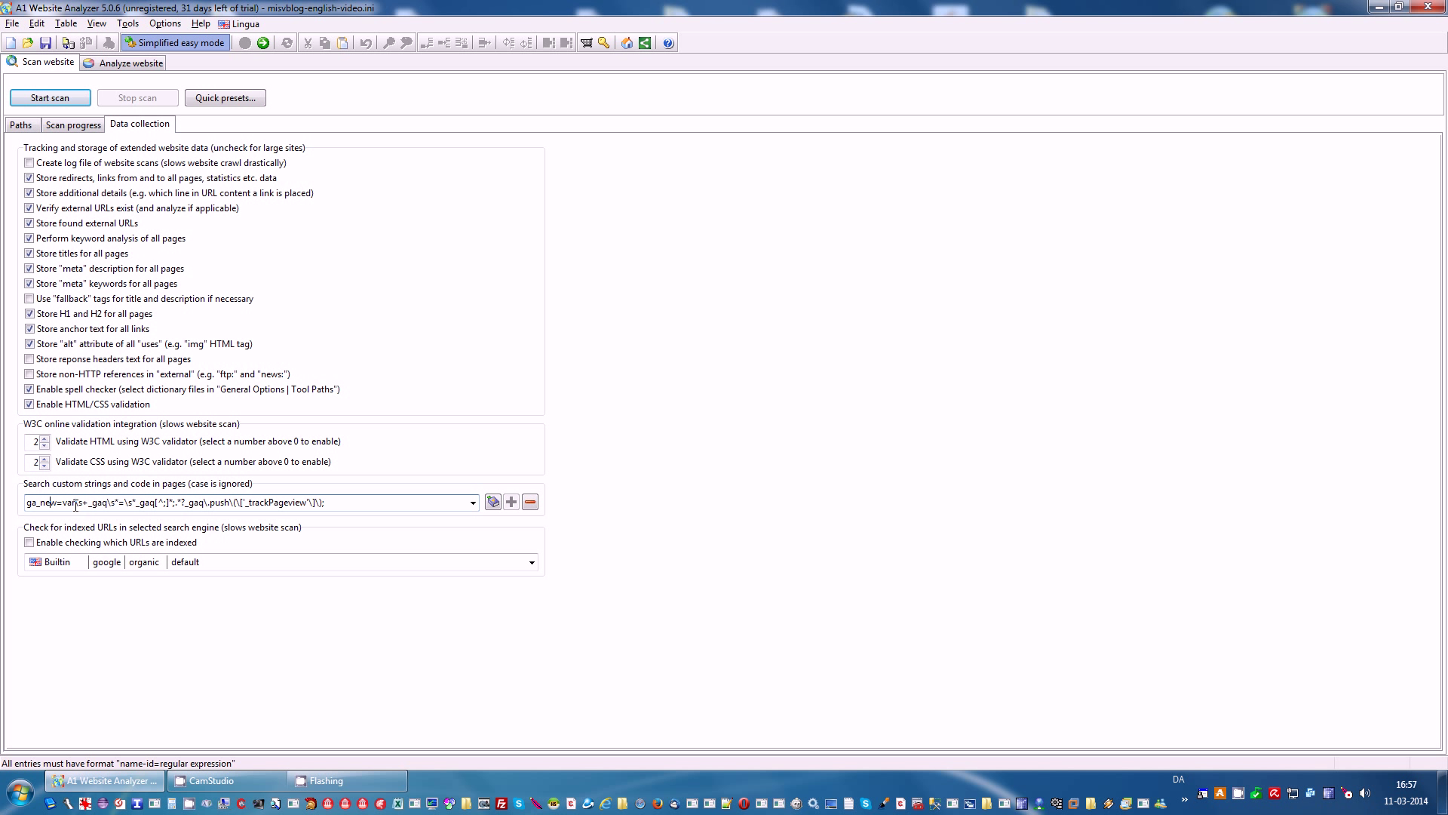
- Back in the analysis results, show only the Page custom searches column
left_click(92, 65)
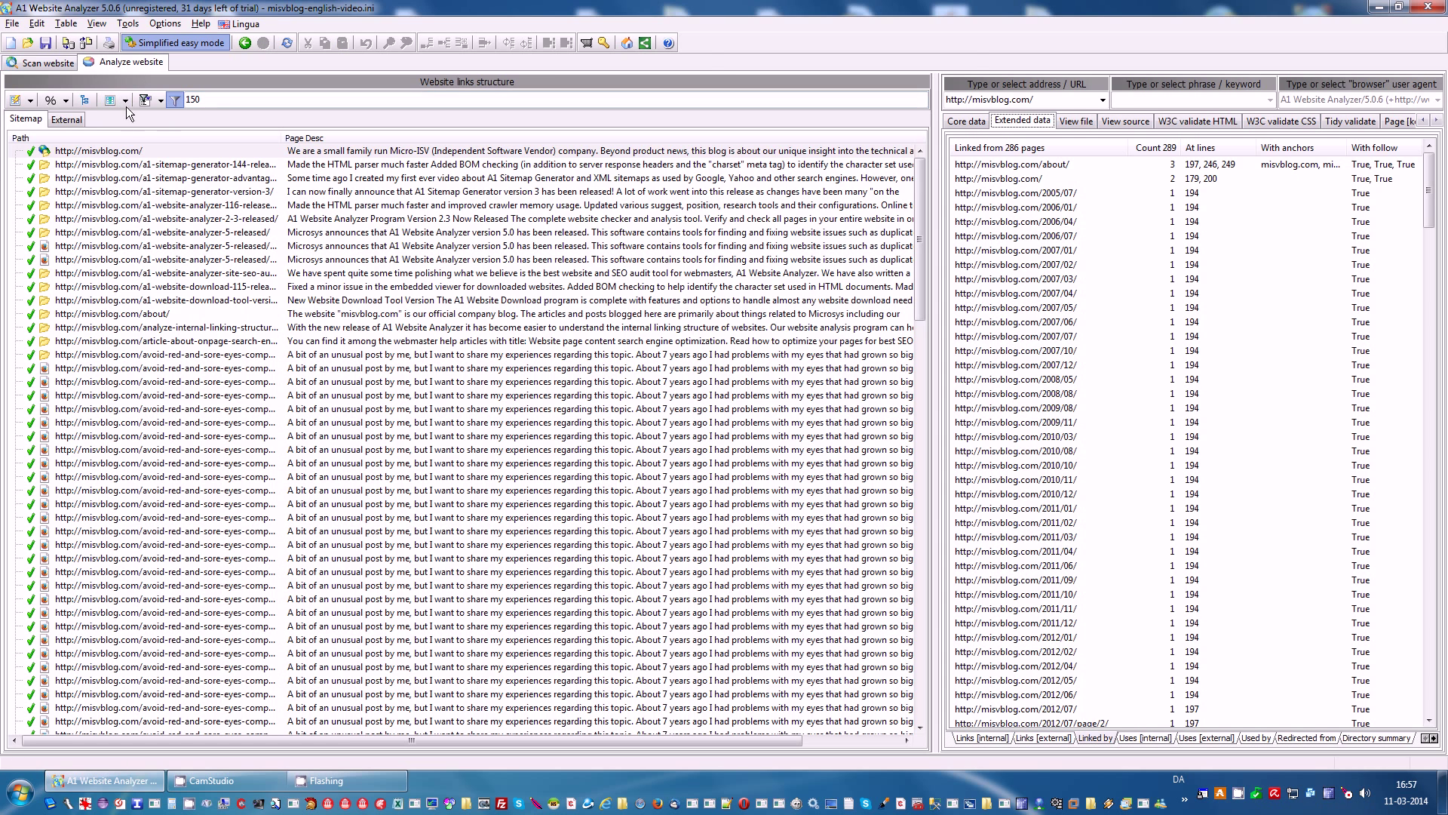
left_click(125, 100)
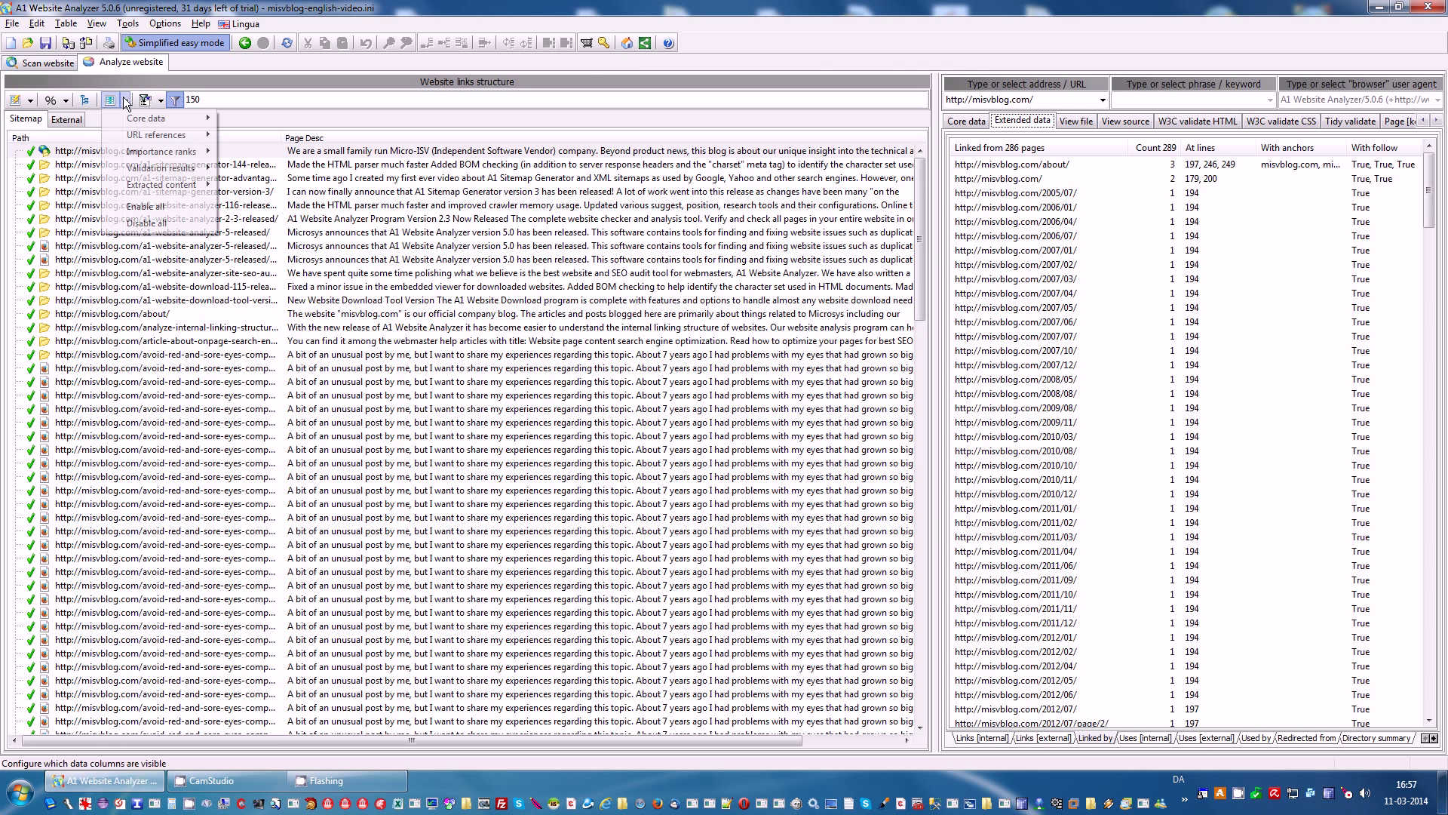
left_click(147, 223)
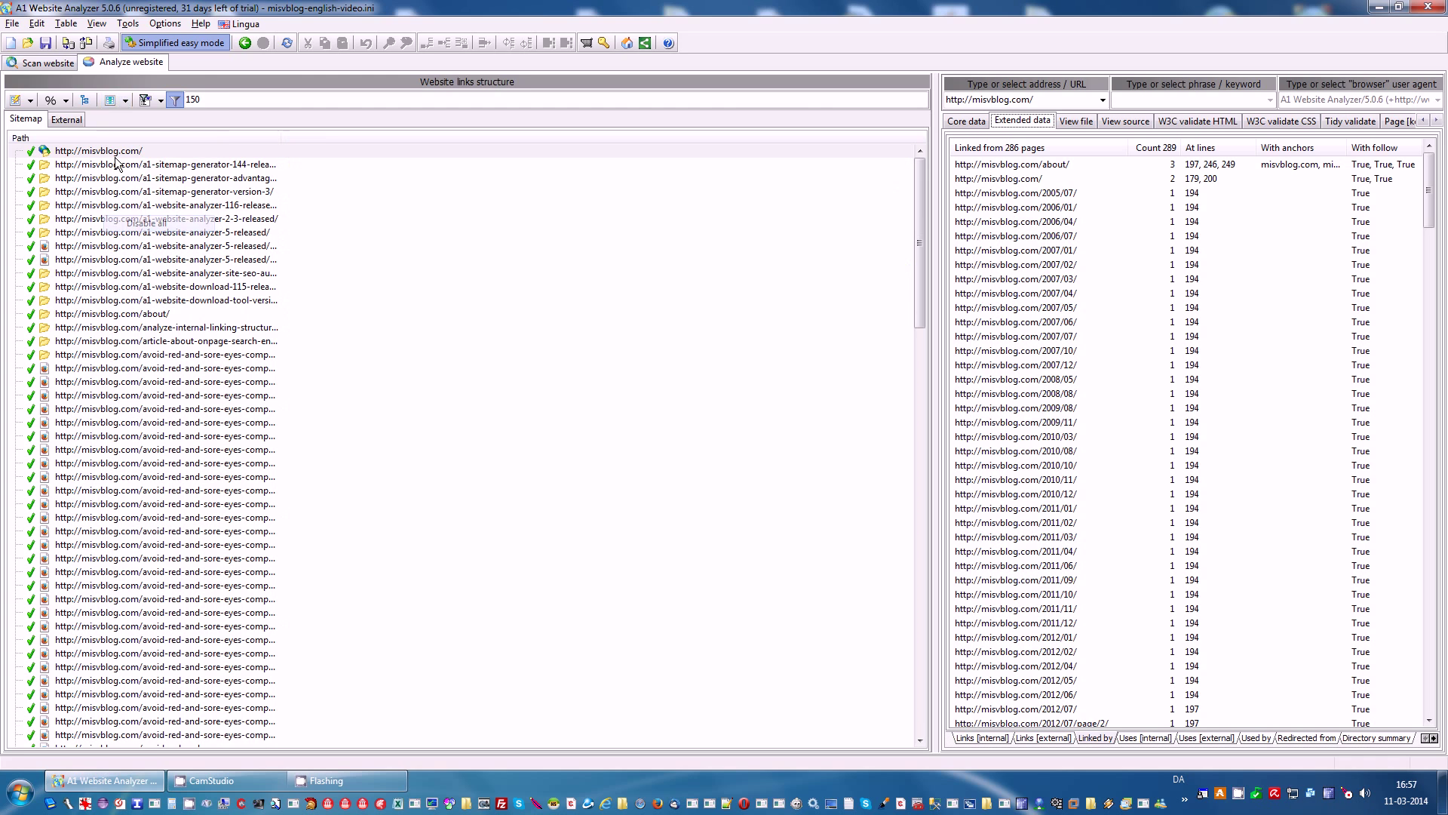
left_click(125, 101)
mouse_move(168, 185)
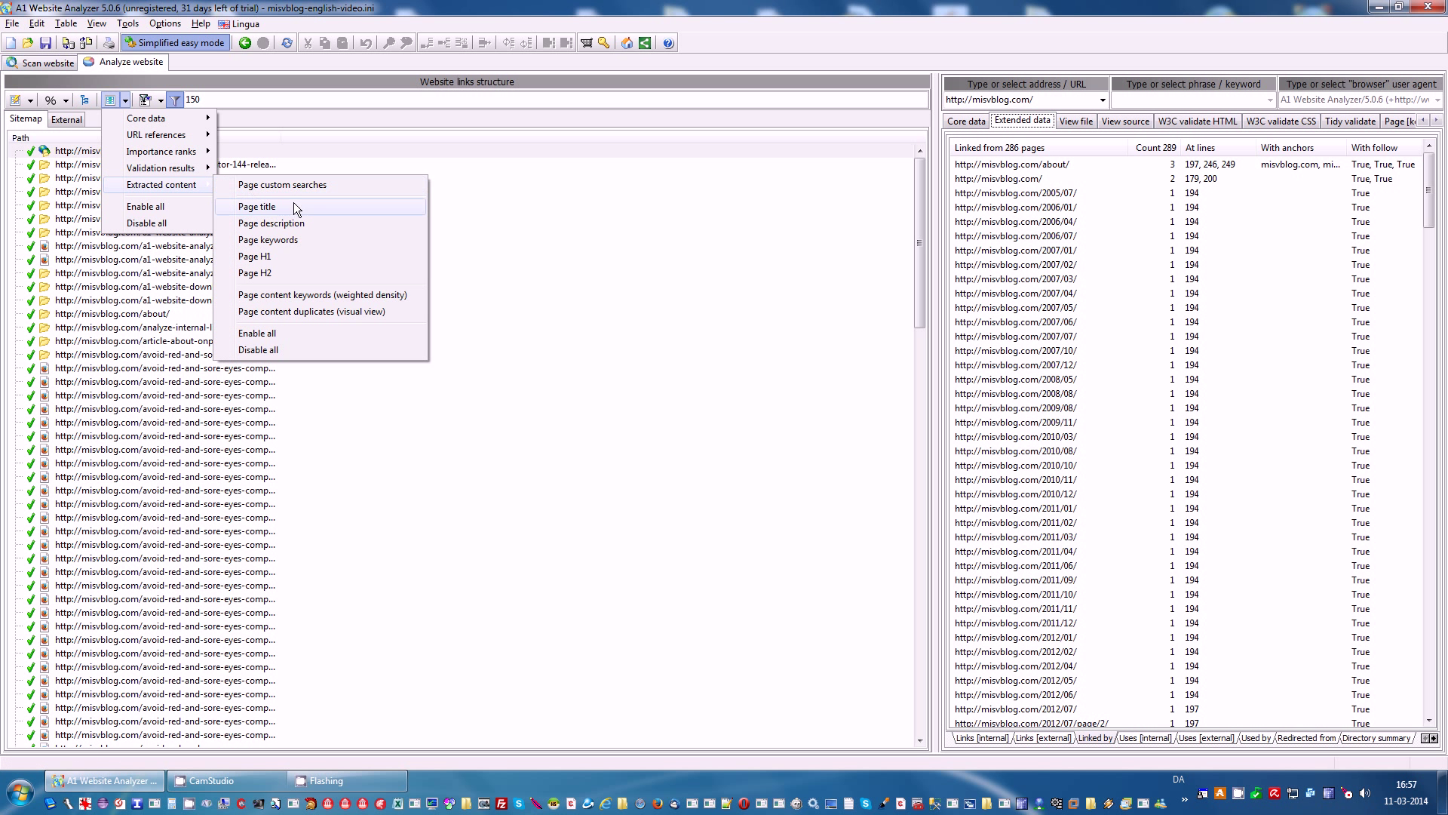
left_click(290, 186)
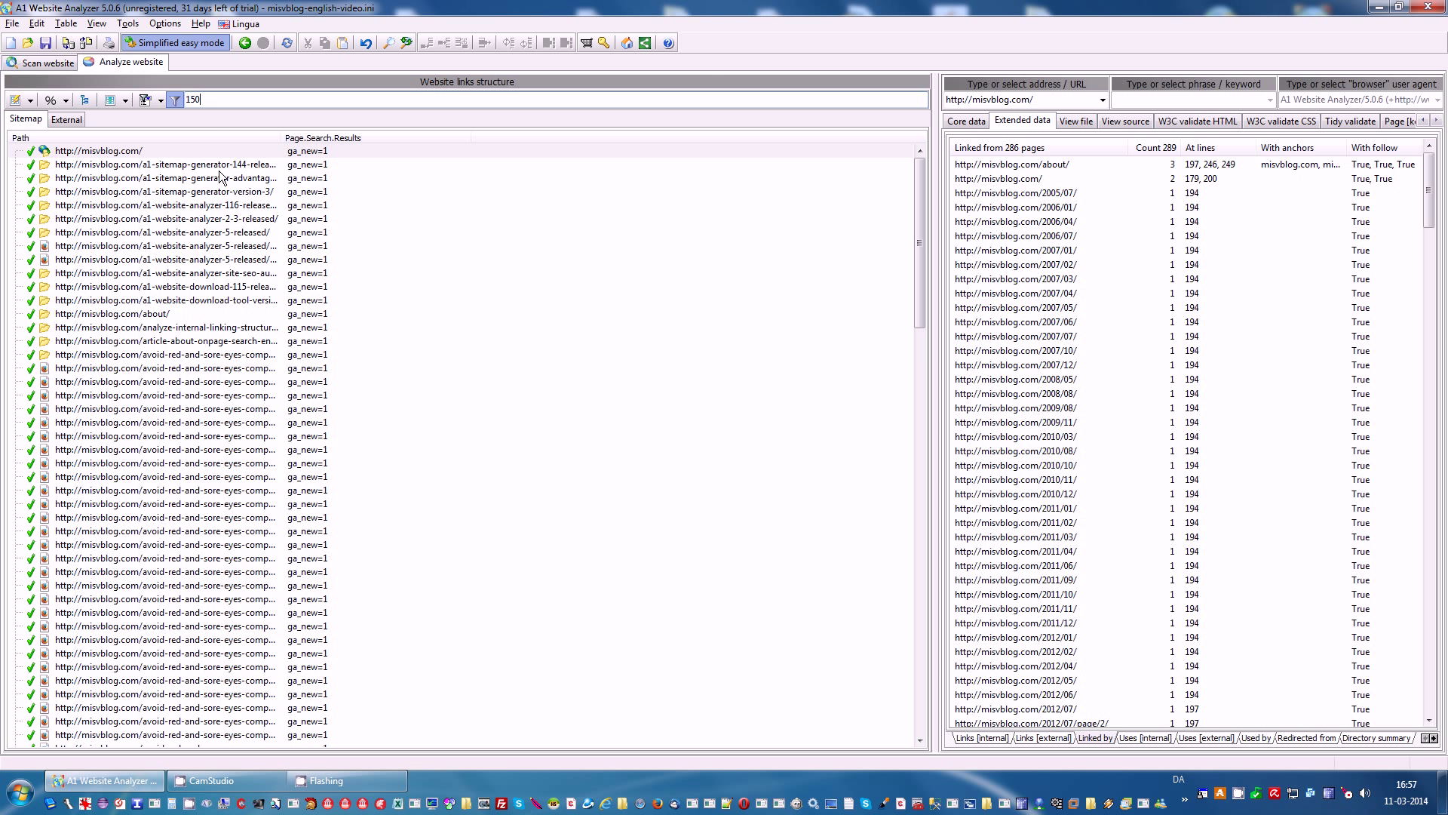
- Replace the filter text 150 with ga_new
left_click(224, 100)
key("BackSpace")
key("BackSpace")
key("BackSpace")
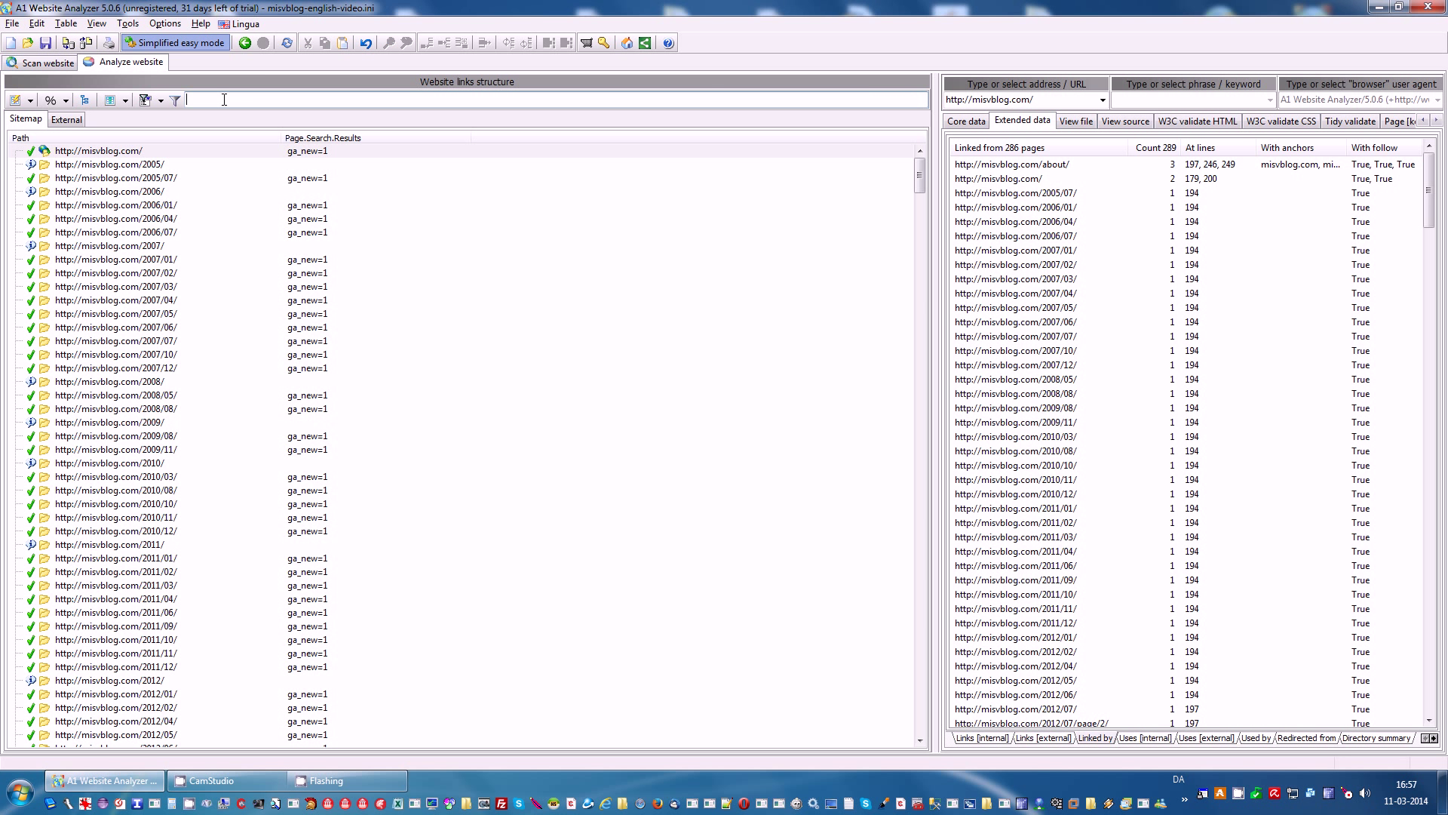
type("ga_new")
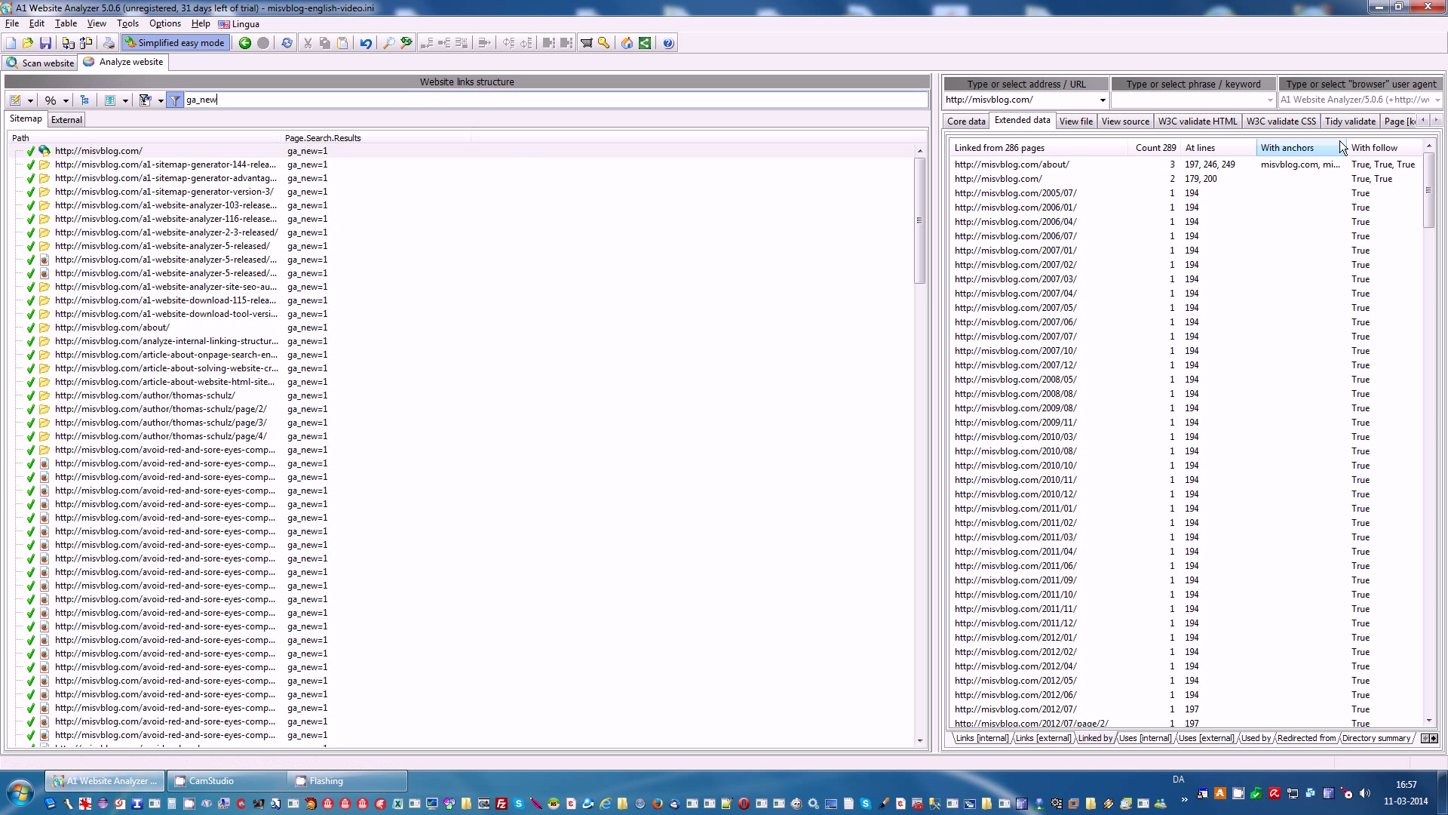
left_click(1403, 122)
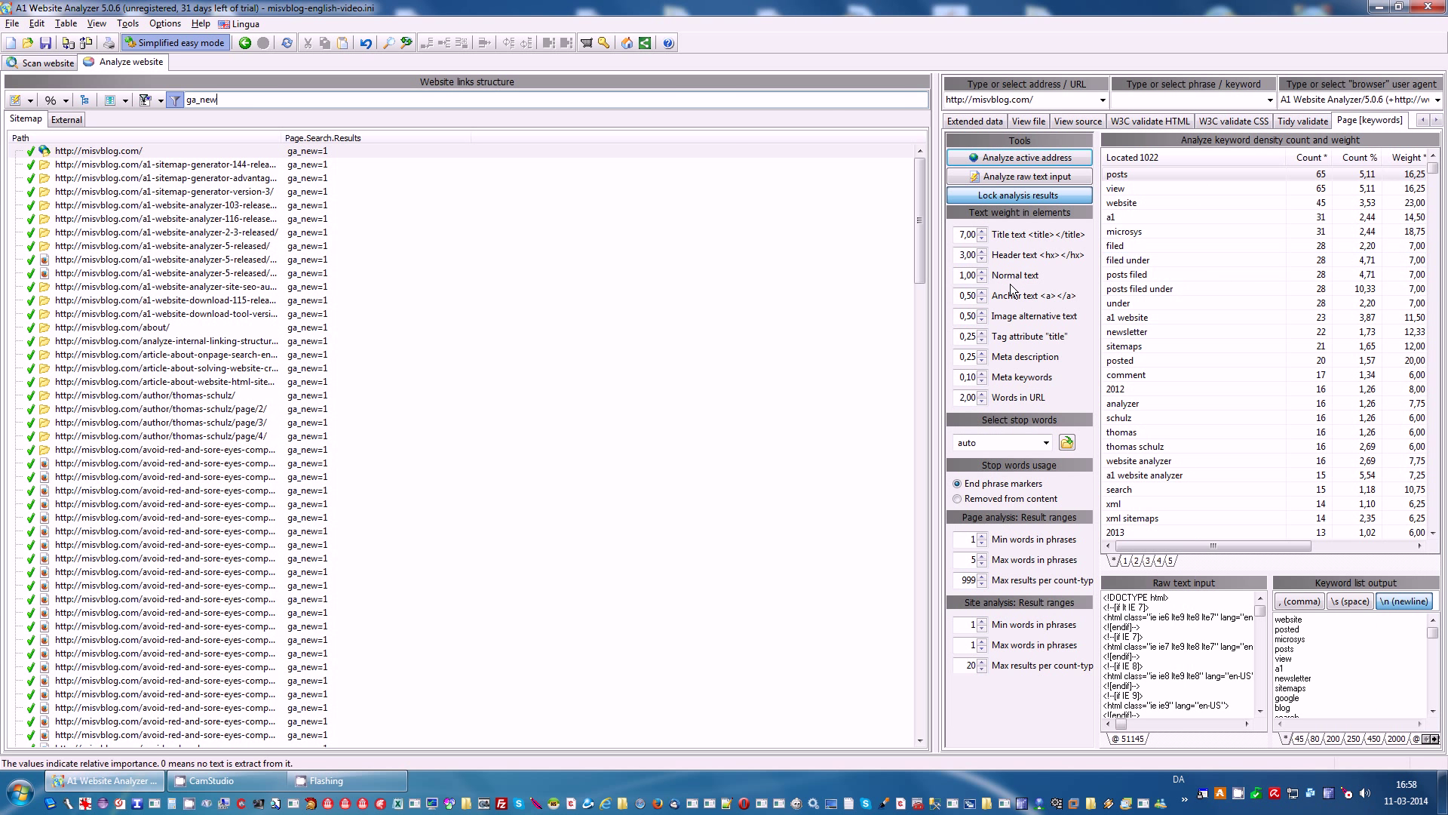
left_click_drag(936, 283, 762, 295)
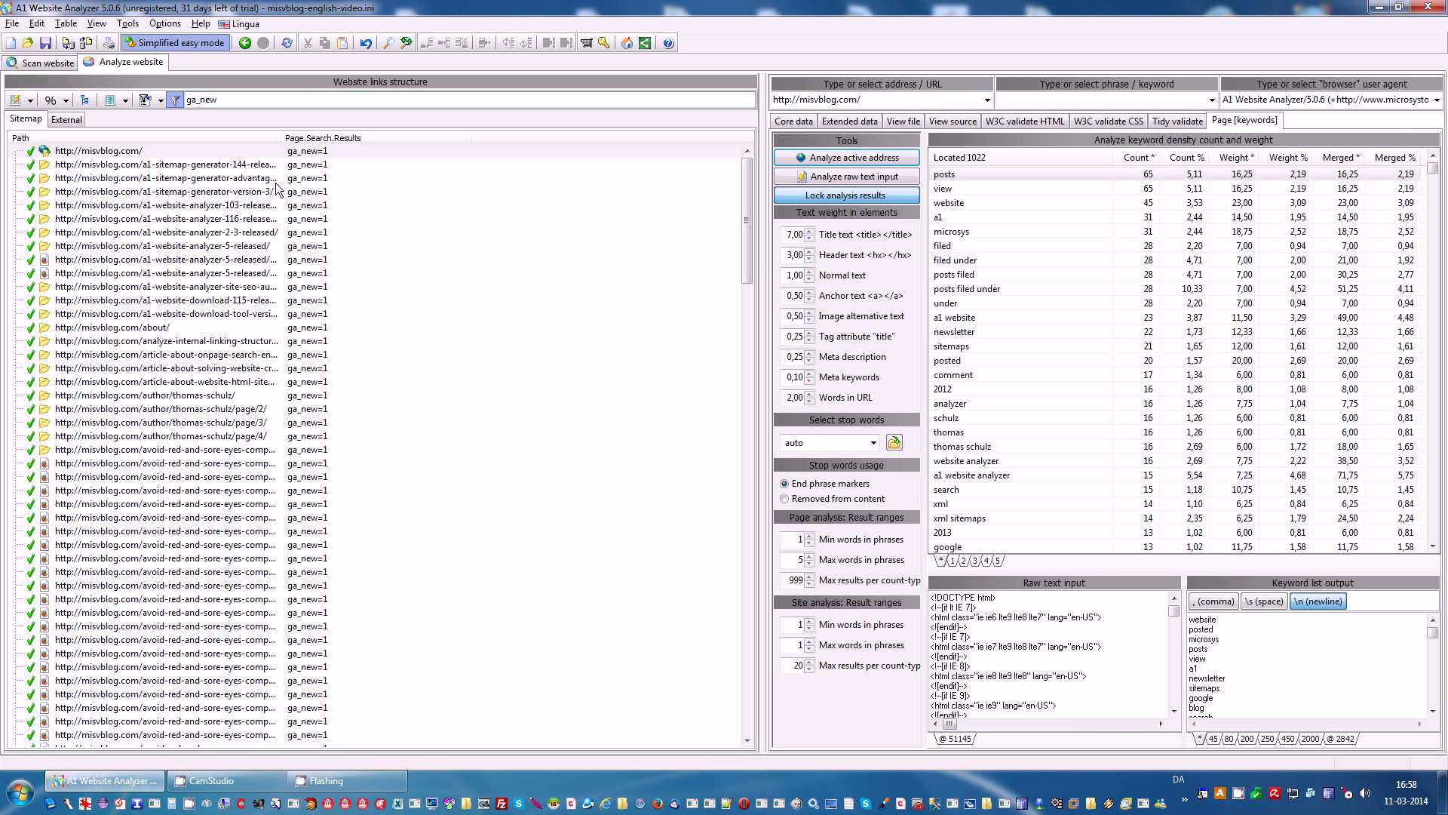
left_click(246, 152)
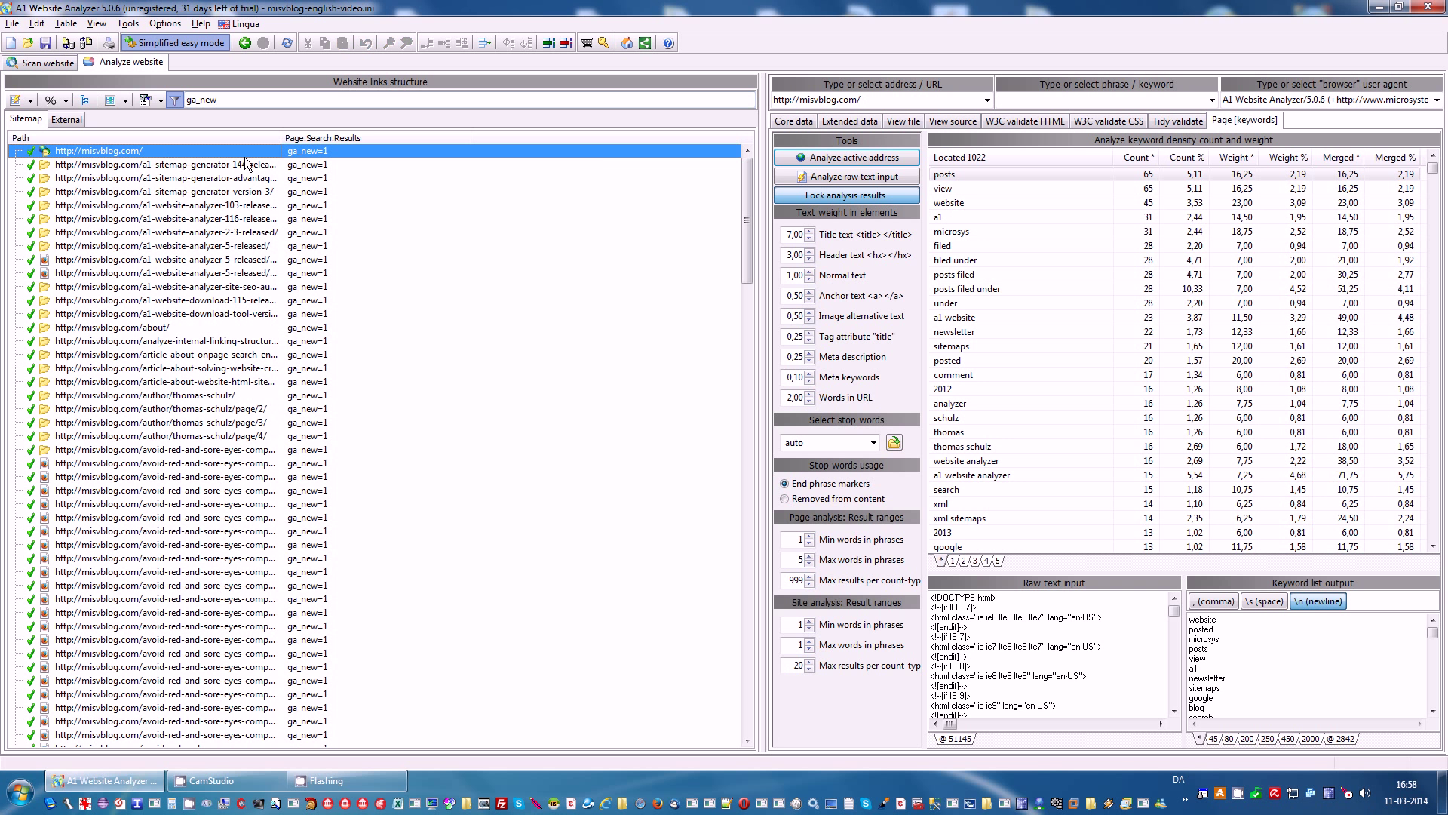
left_click(892, 157)
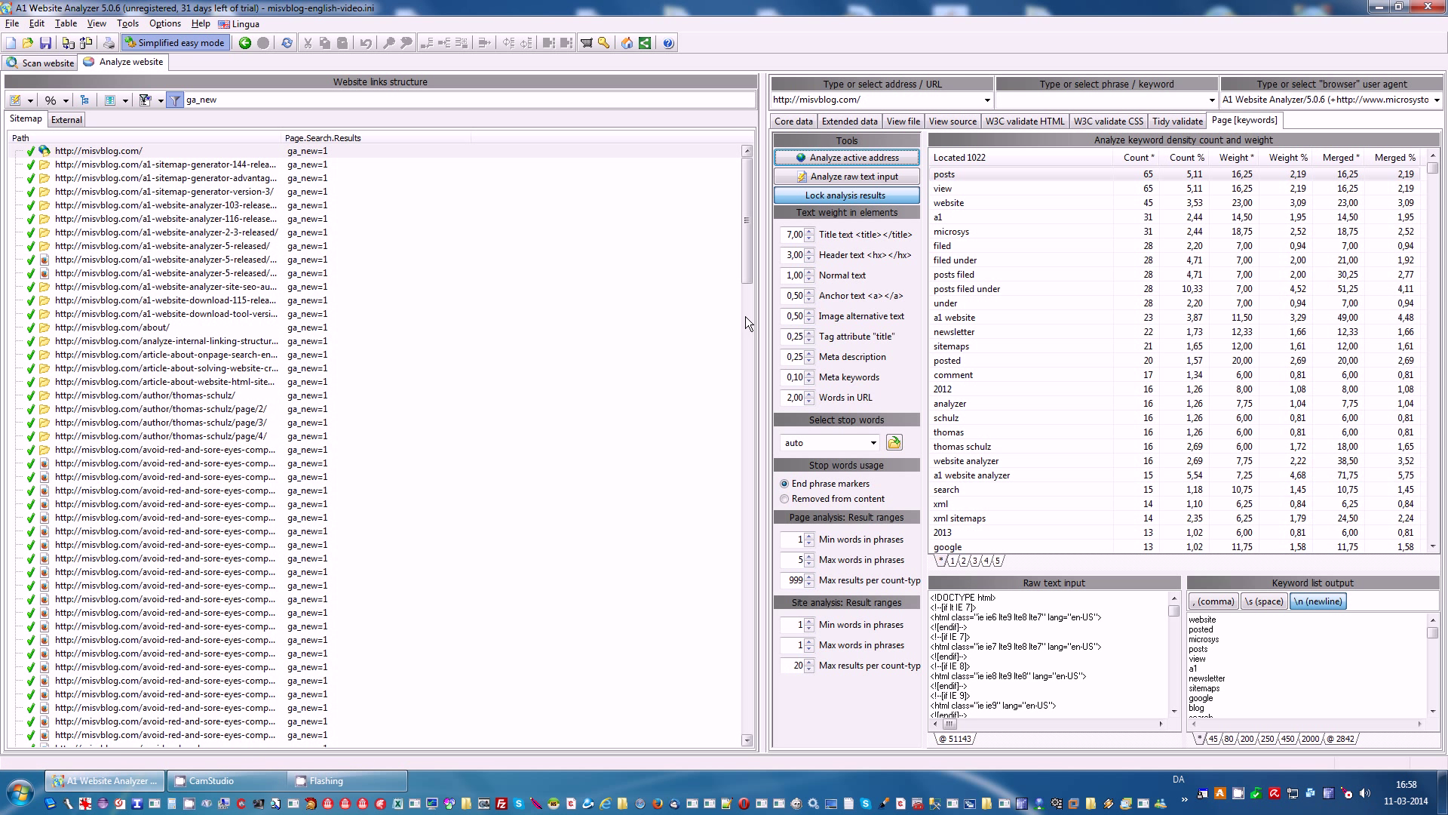
left_click_drag(760, 315, 722, 326)
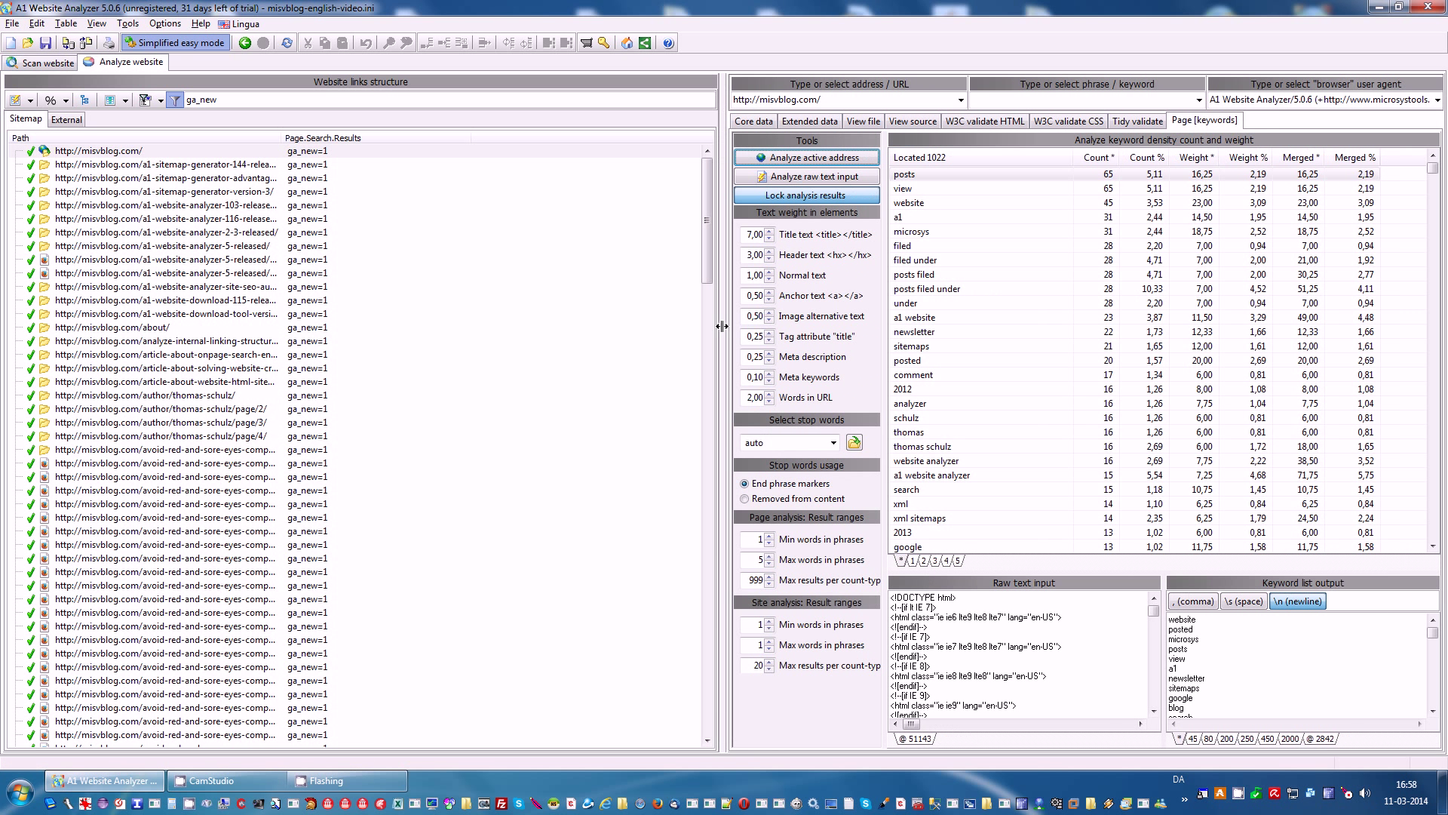
left_click(923, 560)
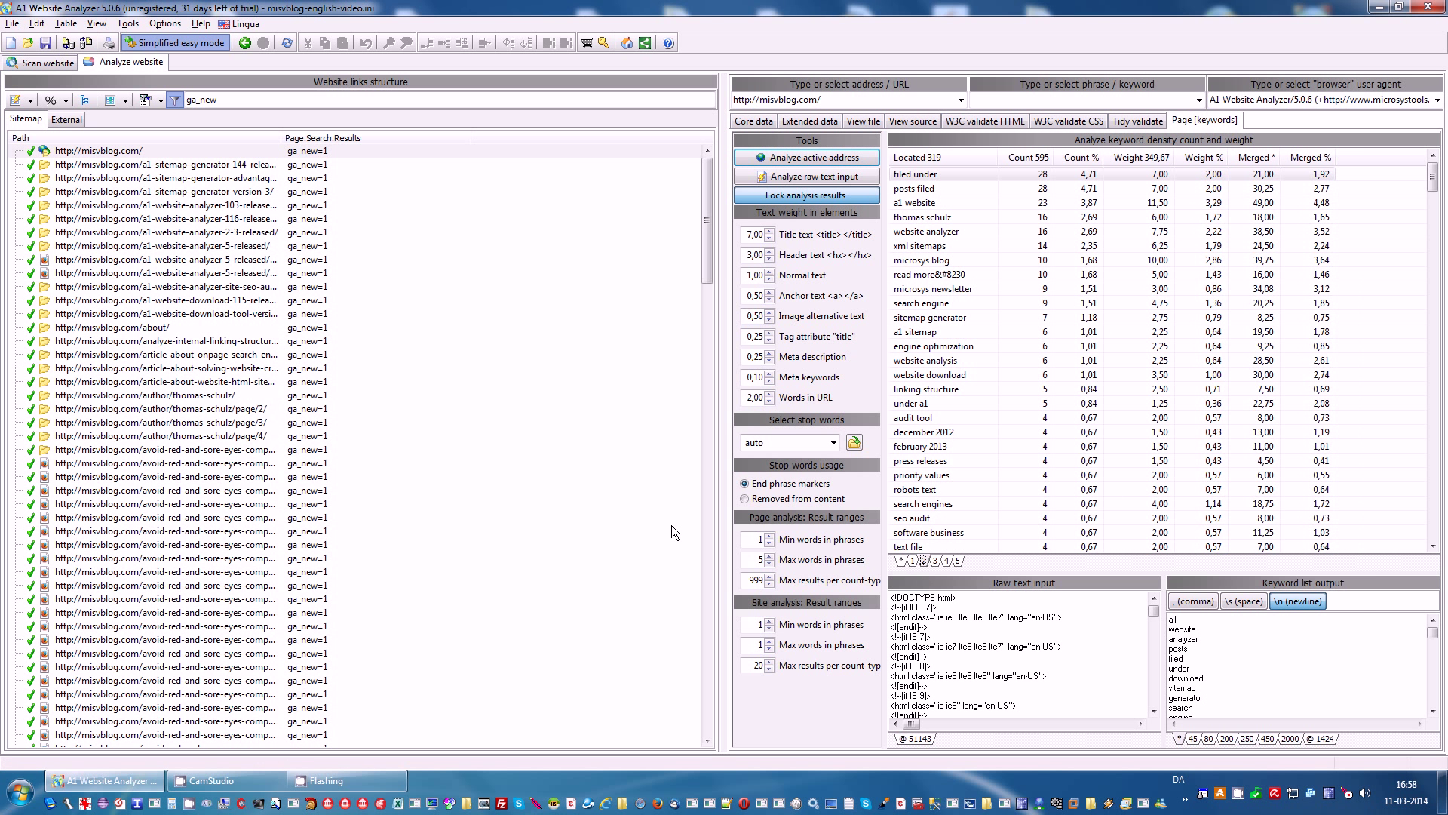
- Apply the 'Show only page URLs - and SEO relevant data columns' preset and view Core data with page titles
left_click(31, 101)
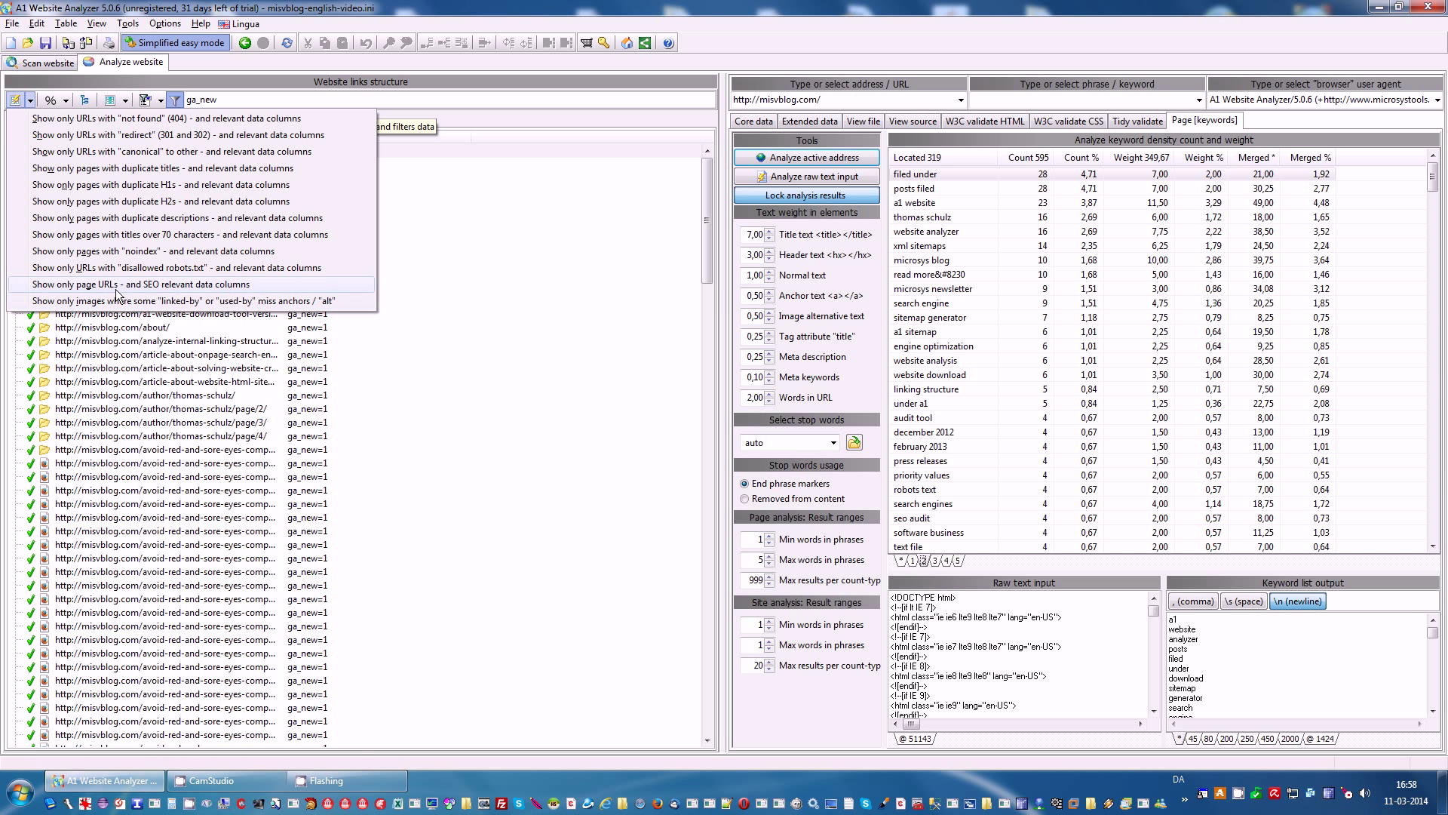
left_click(162, 285)
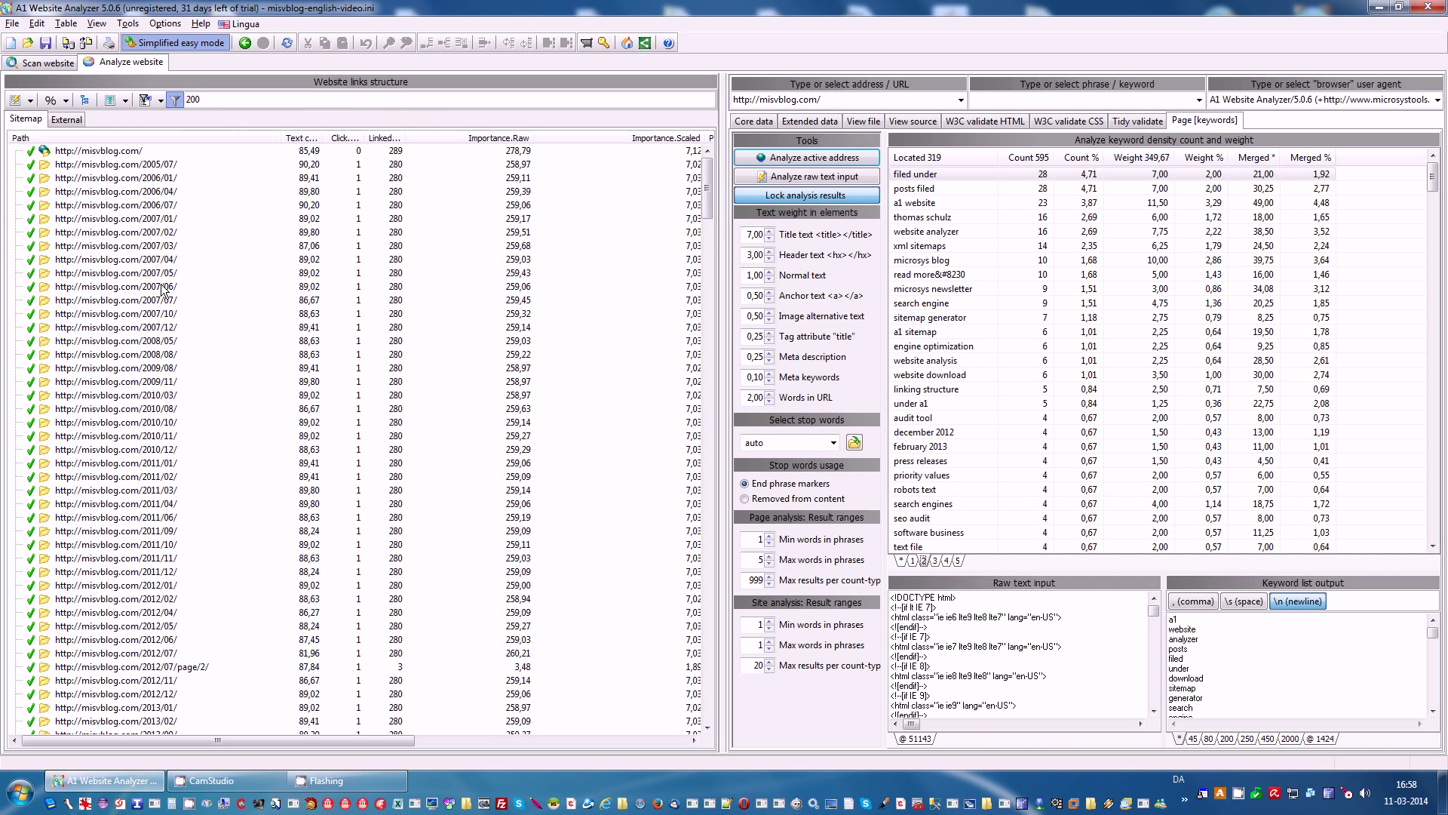
left_click(755, 121)
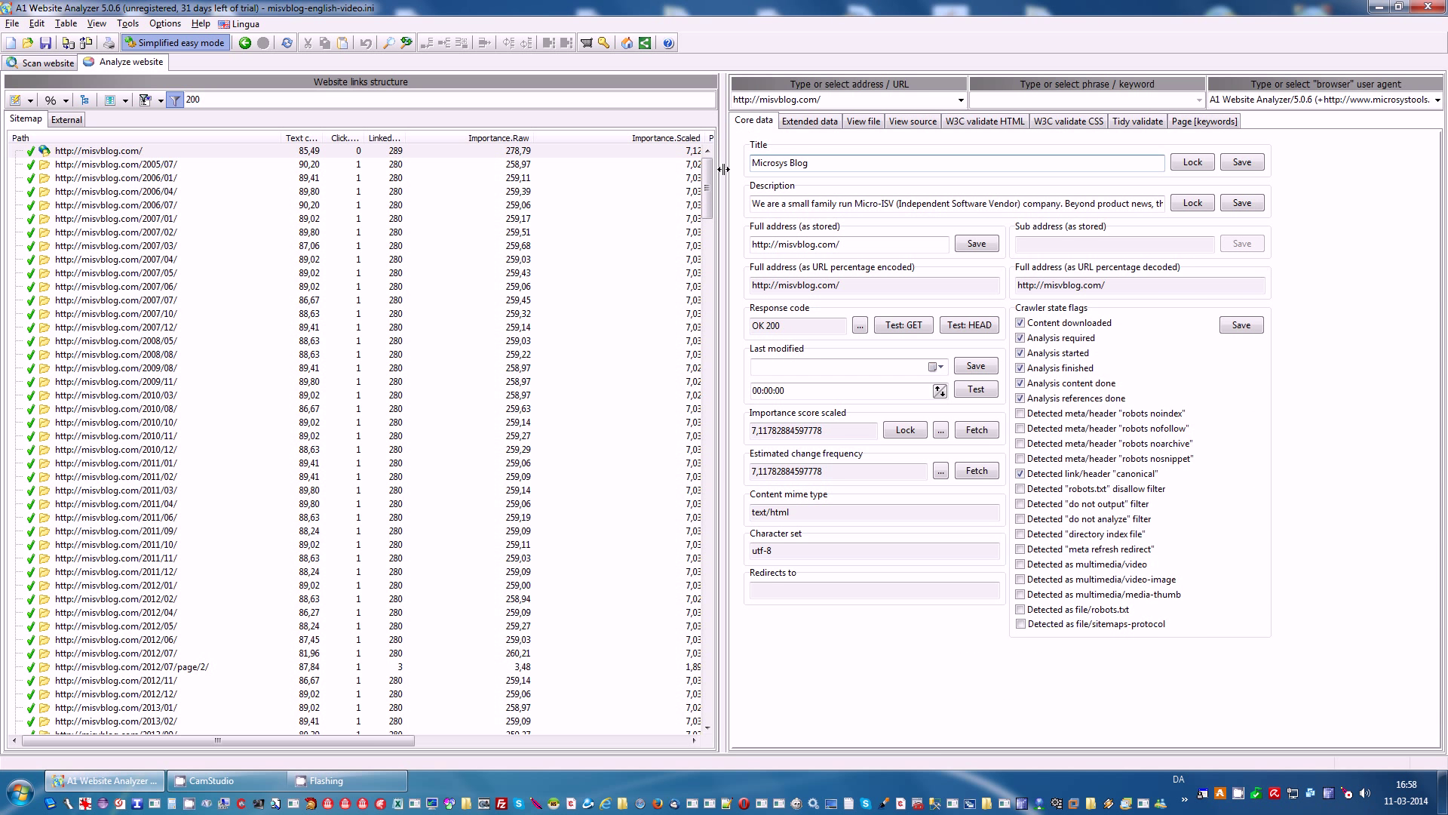
left_click_drag(924, 184, 924, 184)
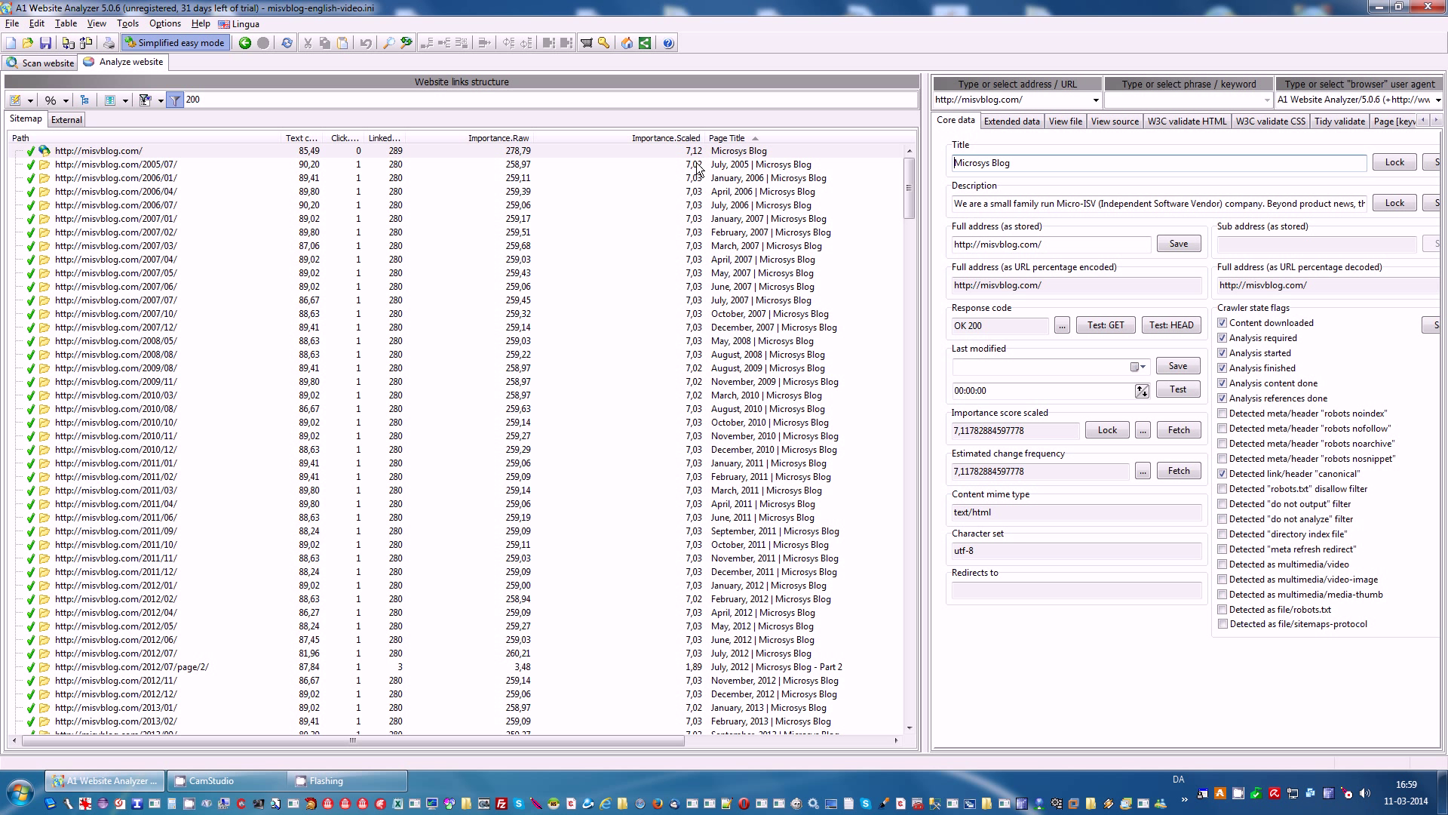
- Autosize the Click.Nav.Count and Text content % columns, show the folder tree, and select the cse-html-validator page
double_click(367, 139)
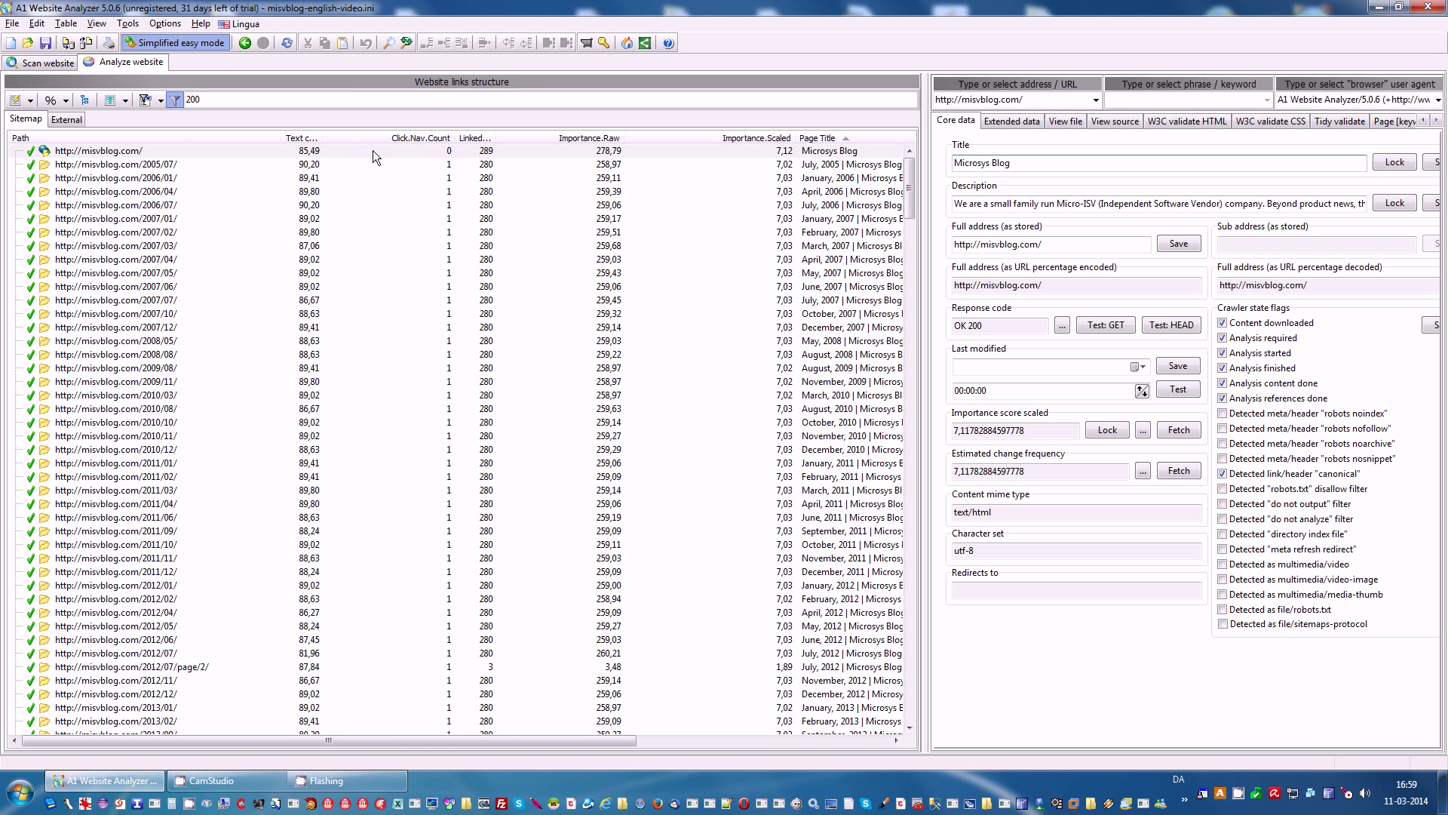
left_click(88, 100)
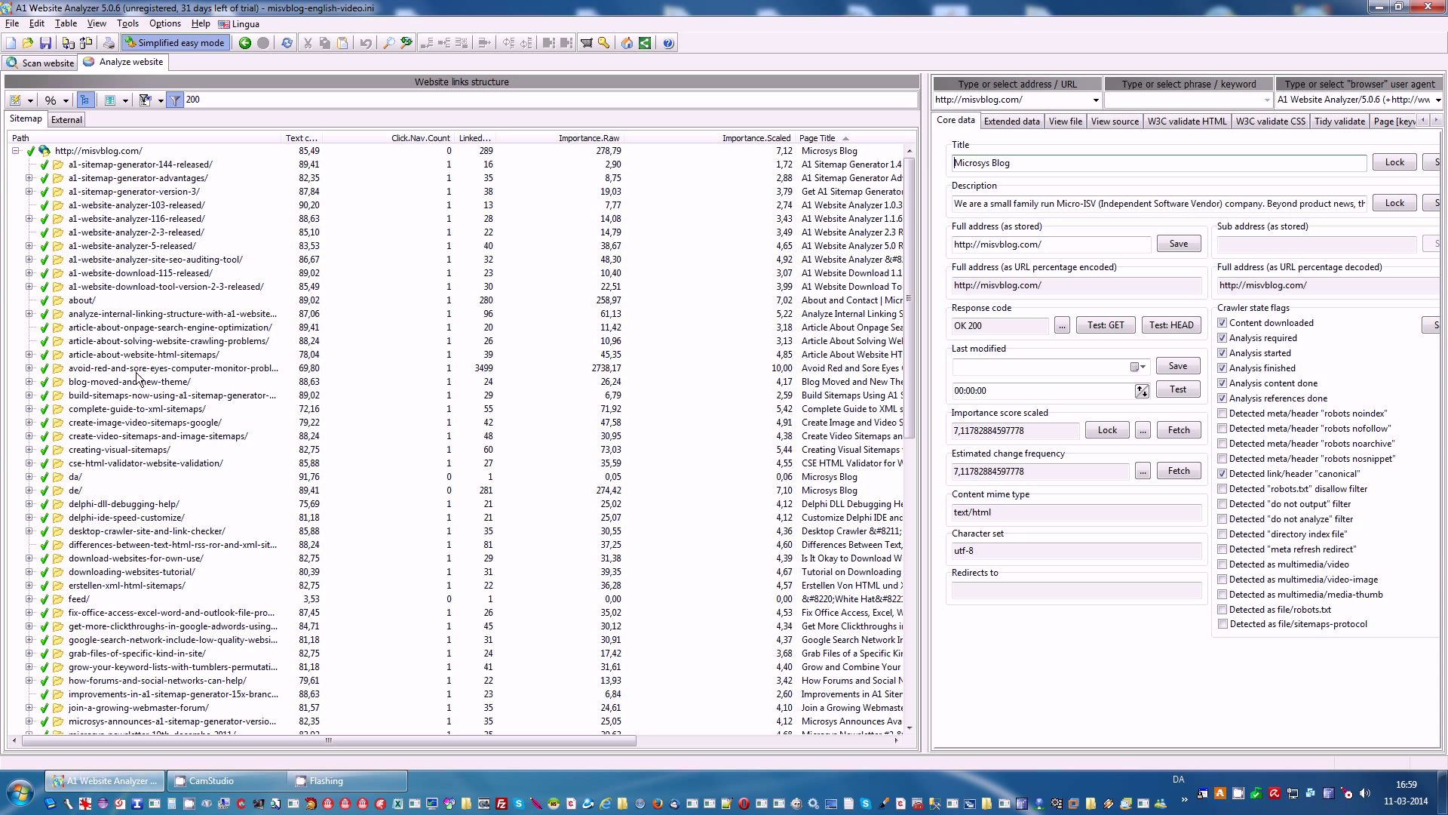
left_click(131, 462)
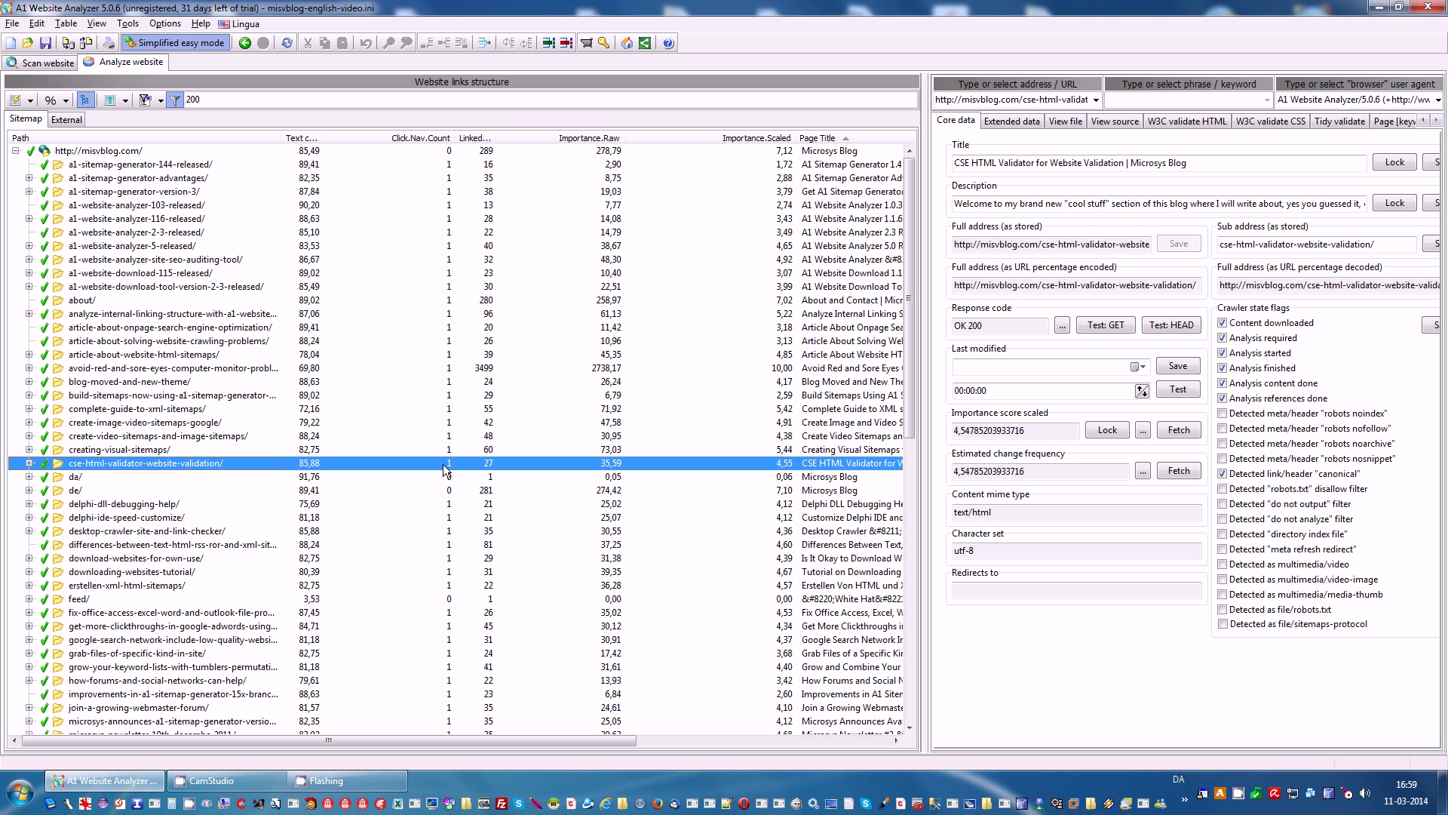
double_click(325, 137)
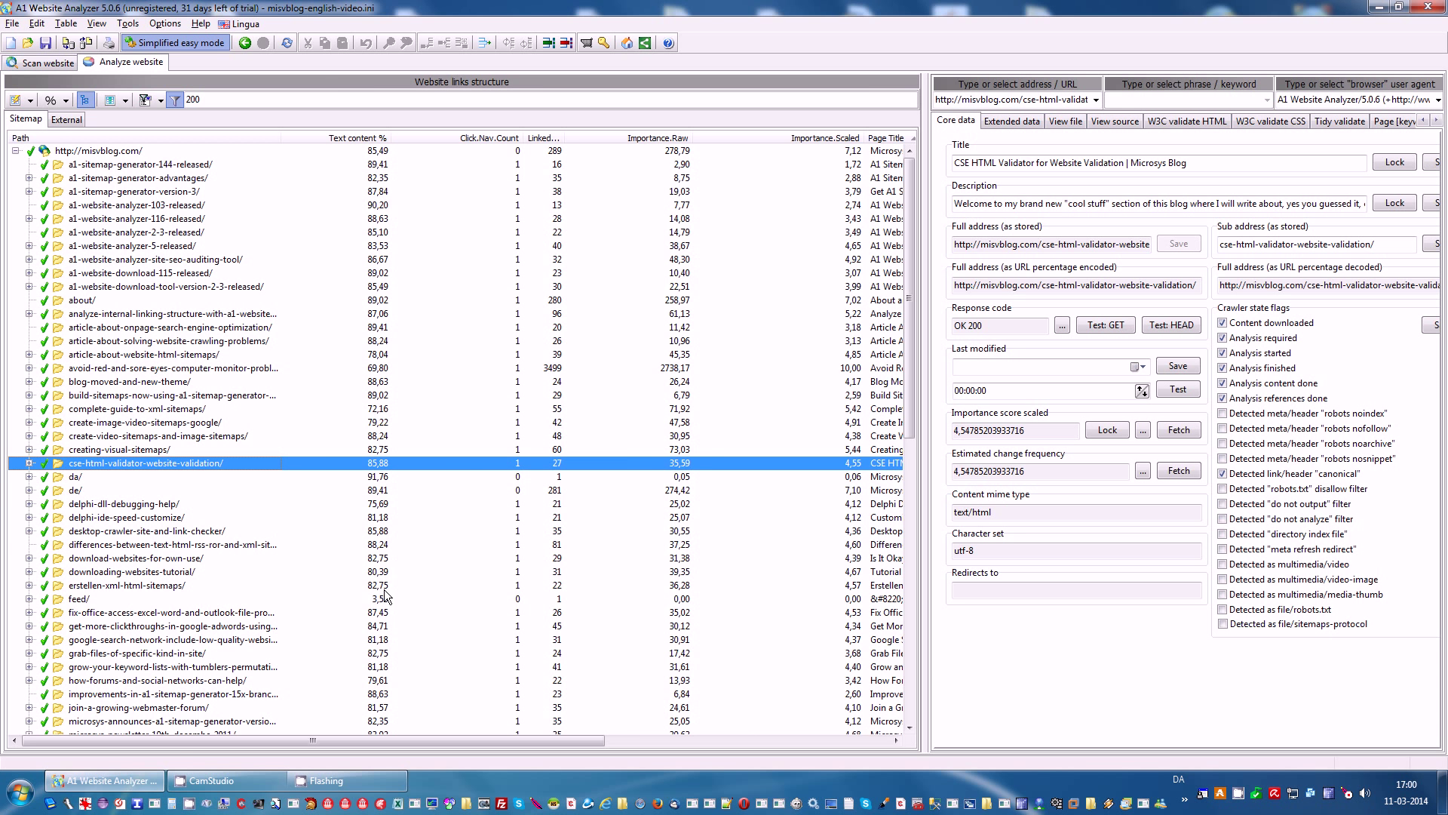
- Widen the links table, narrow Page Title and Importance.Scaled, and stretch the Page Content Keywords column
left_click_drag(211, 739, 647, 754)
left_click_drag(920, 474, 1086, 462)
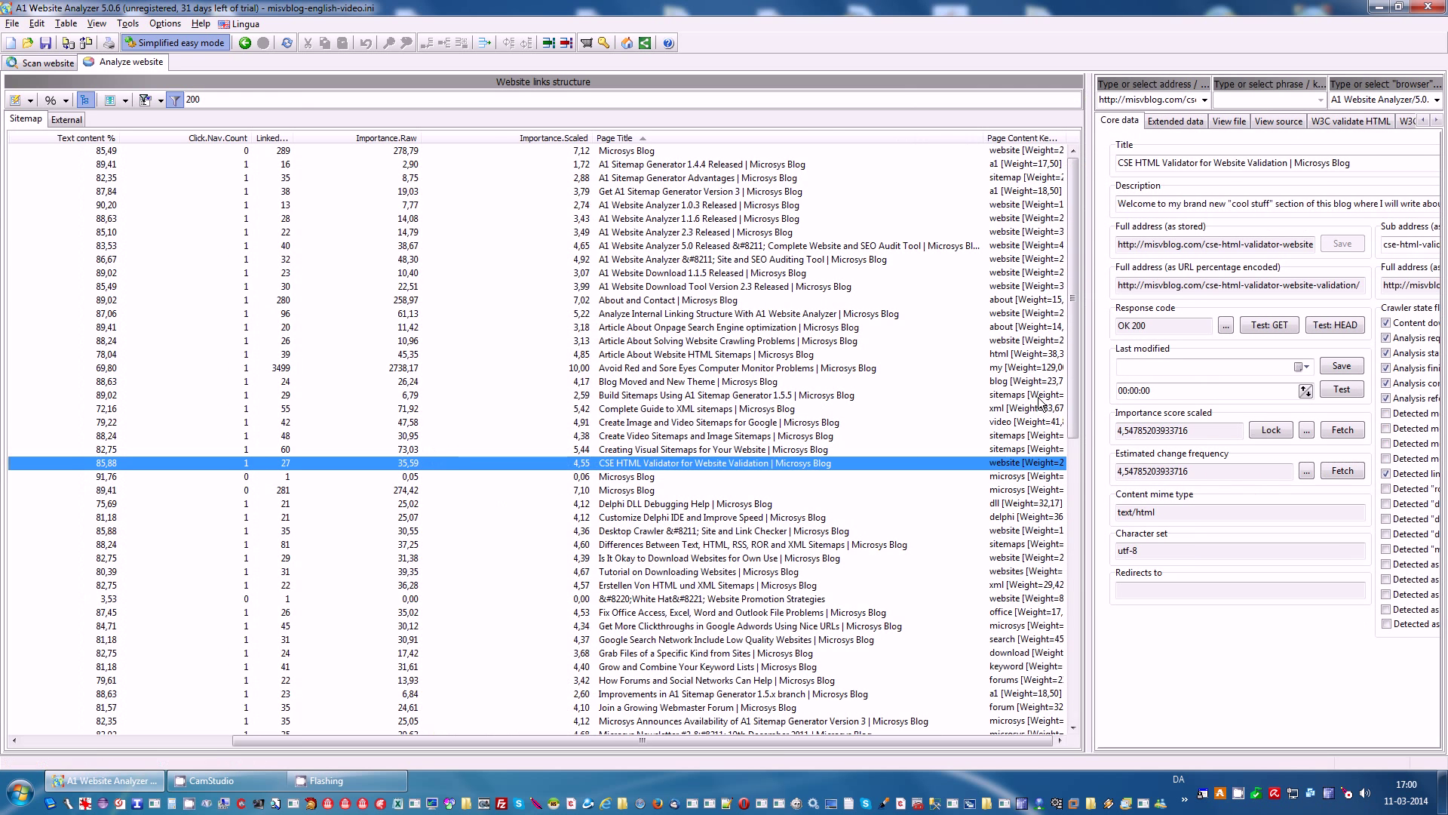
left_click(811, 205)
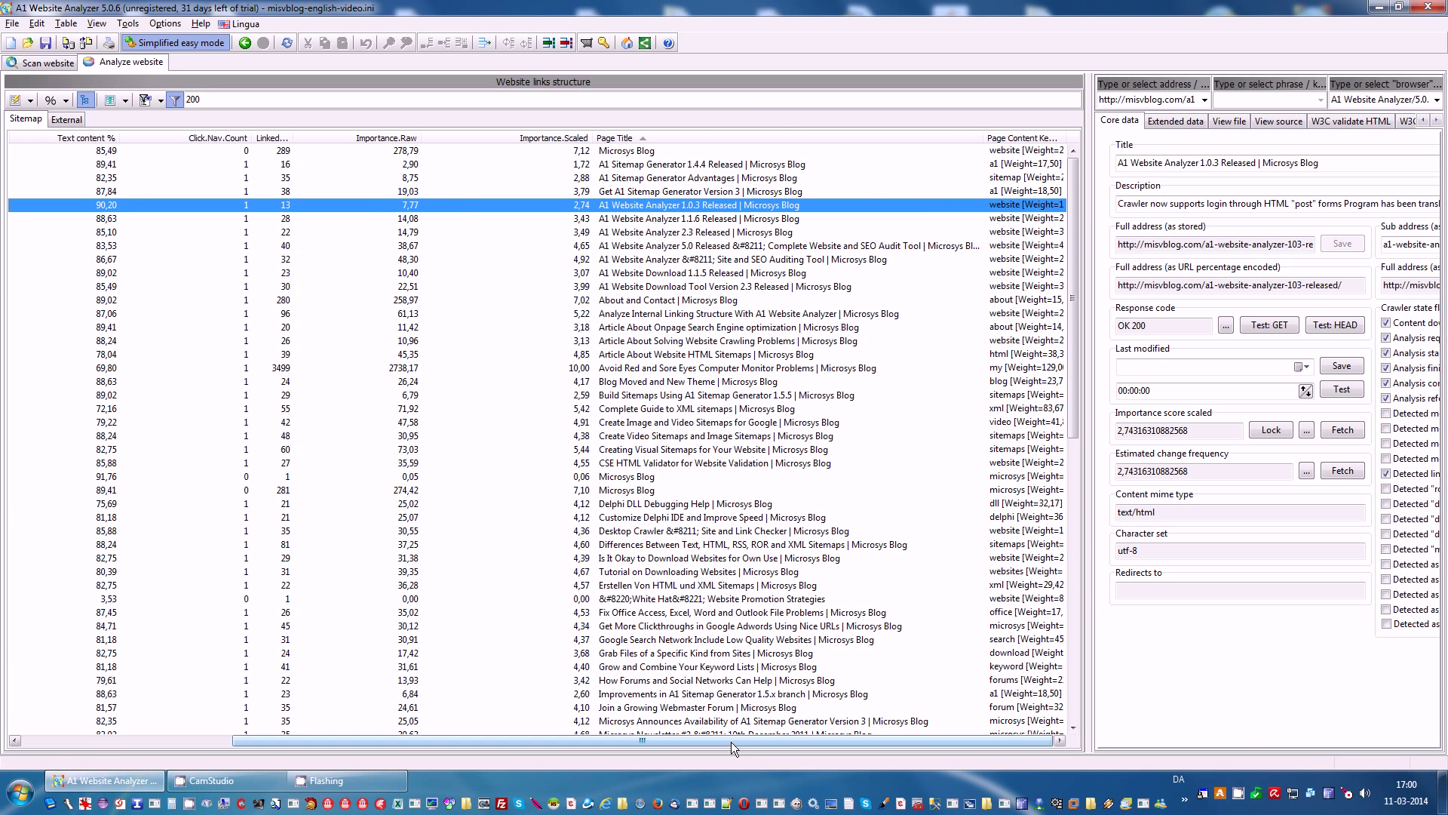
left_click_drag(984, 138, 872, 138)
left_click_drag(1089, 205, 1273, 219)
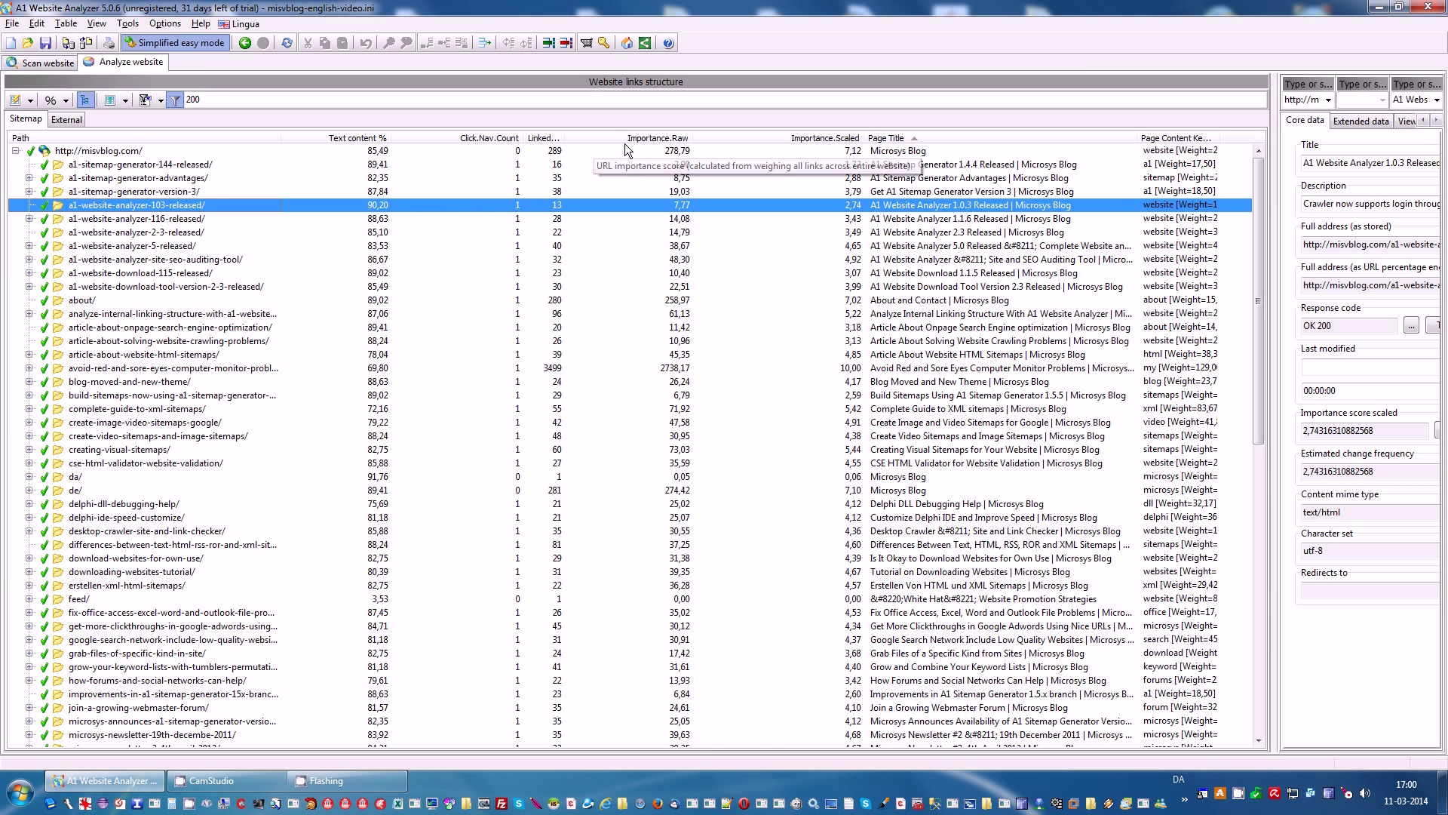
left_click_drag(862, 138, 602, 138)
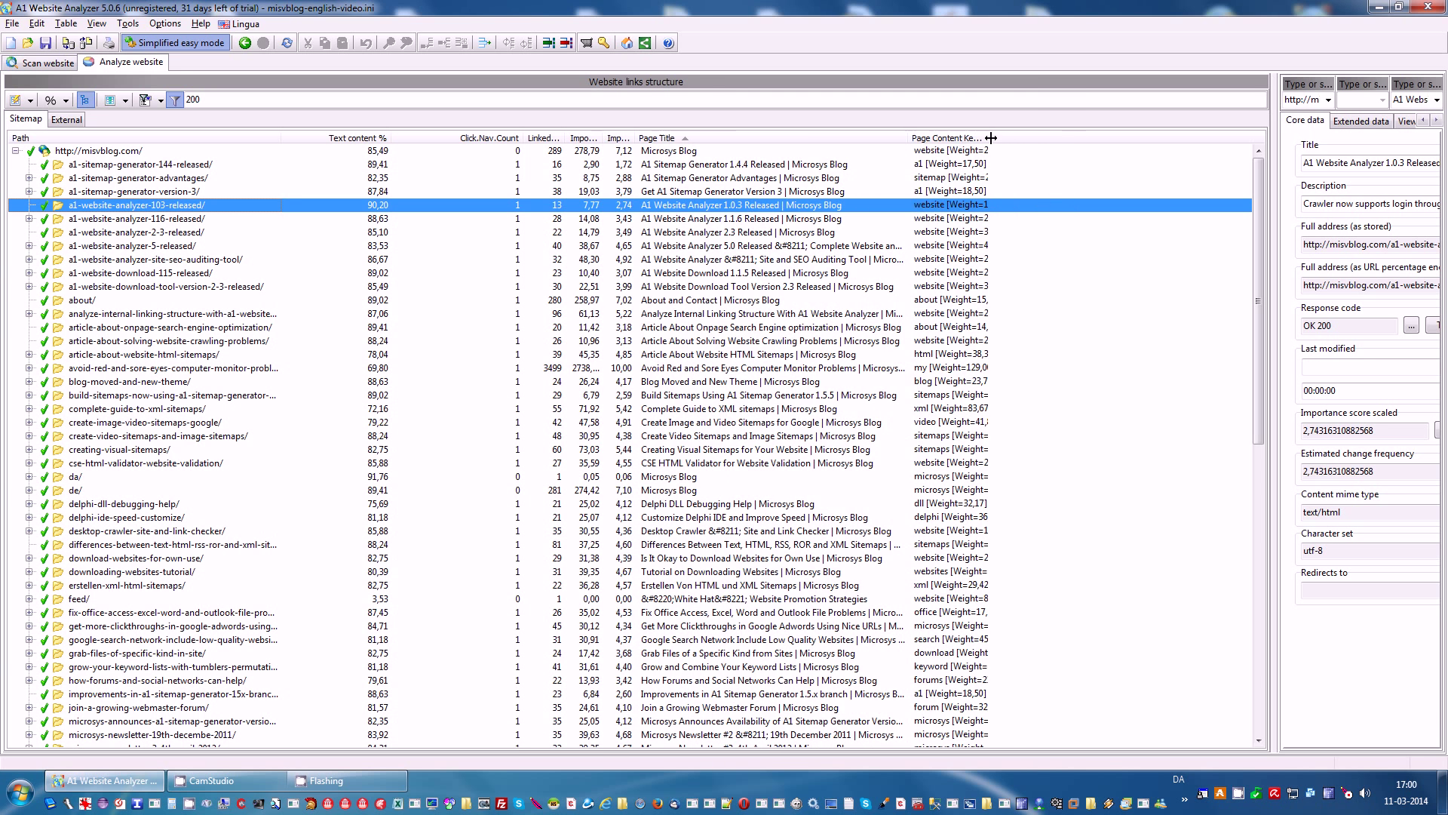
left_click_drag(989, 138, 1233, 127)
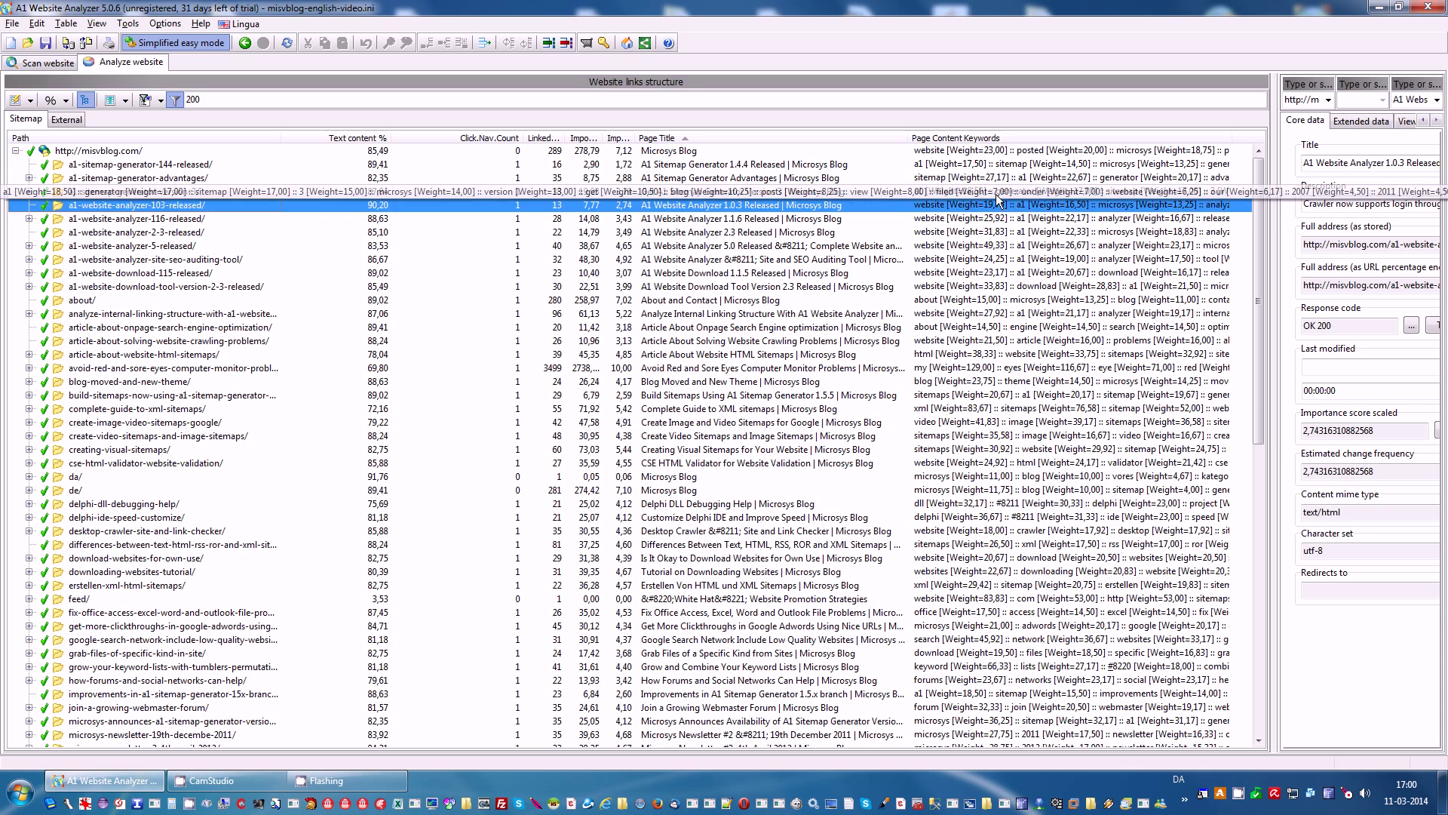
- Show the Scan website data collection settings with 'Enable HTML/CSS validation' turned on
left_click(47, 63)
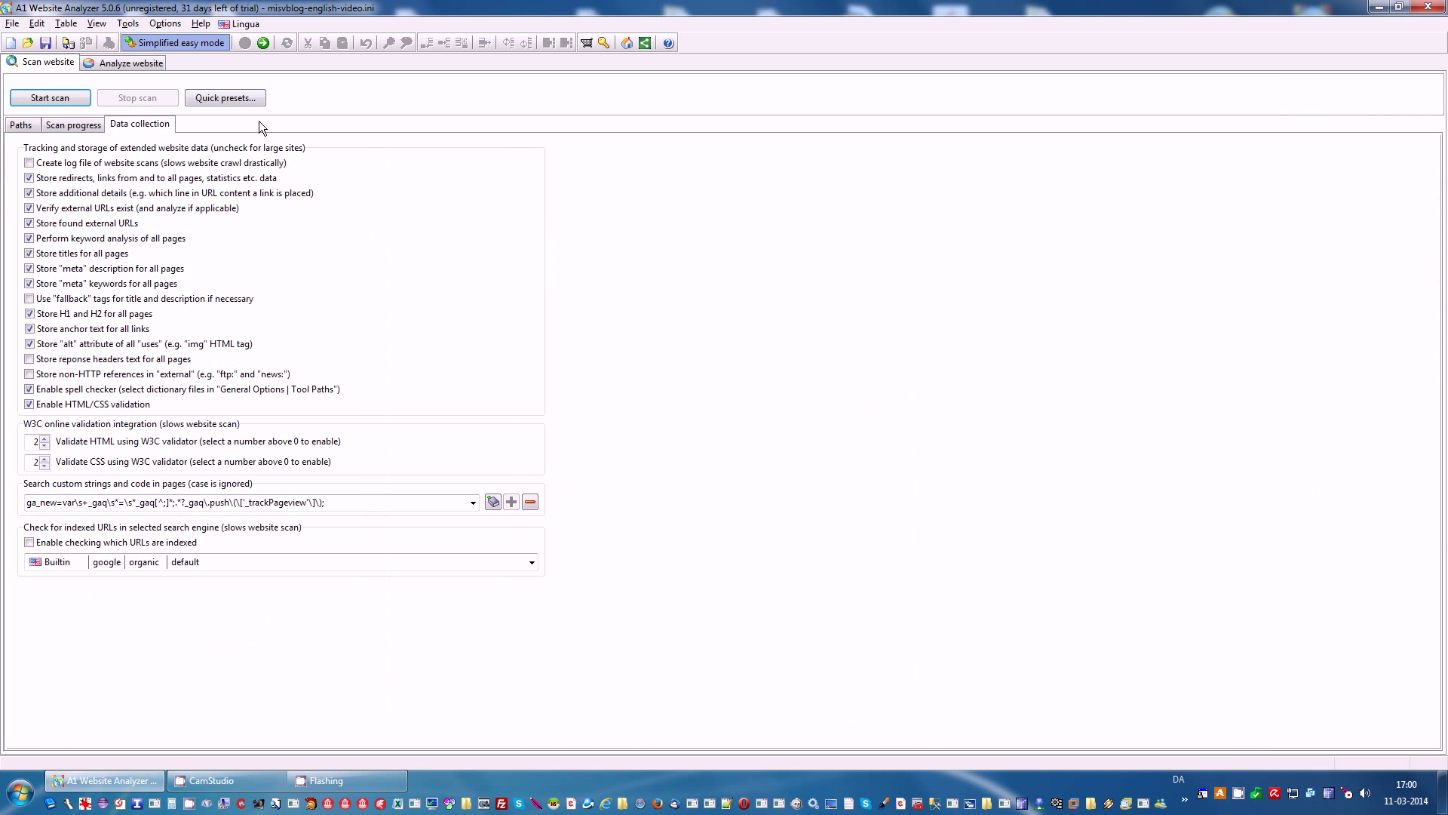
left_click(136, 64)
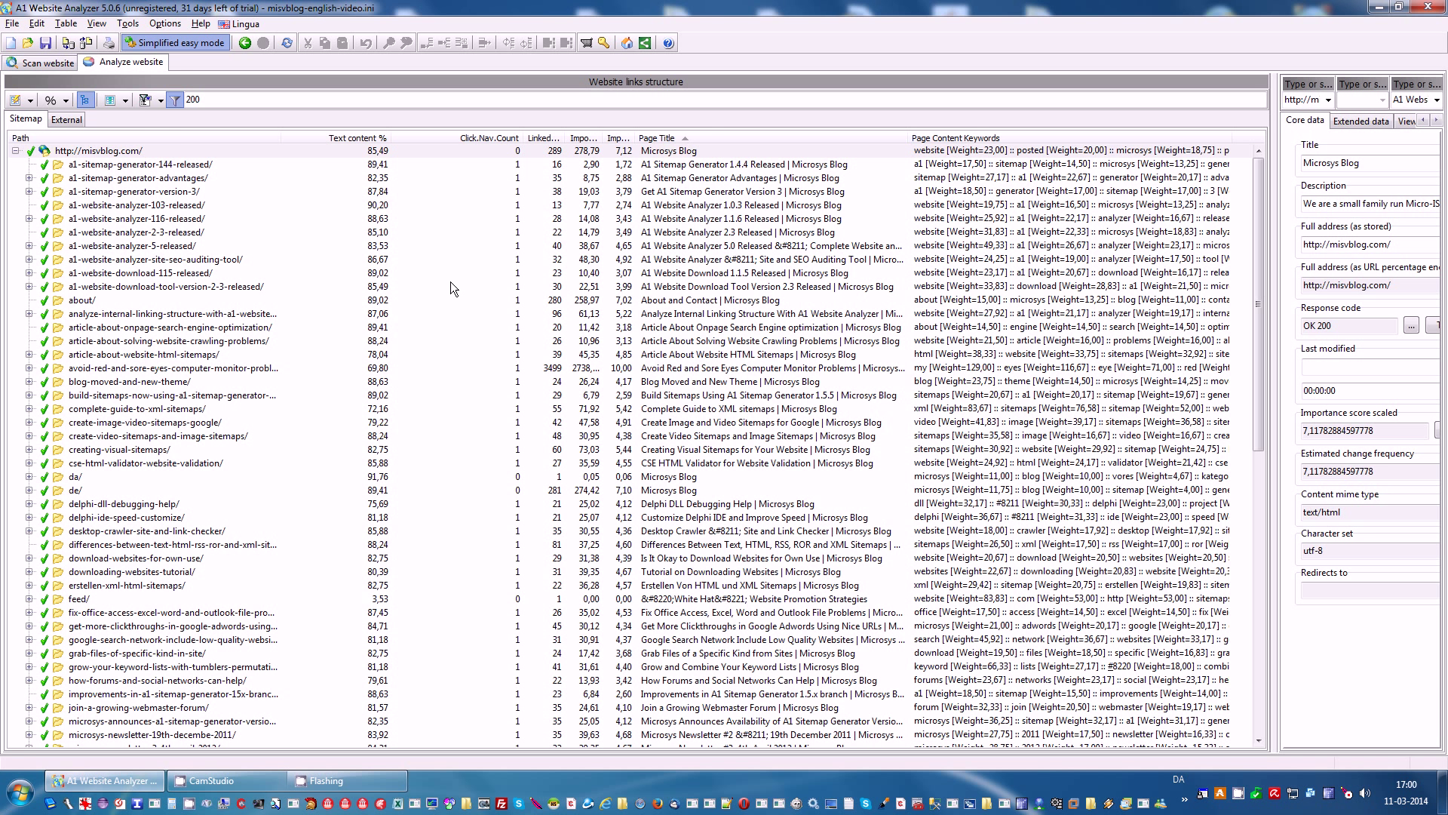
left_click(39, 66)
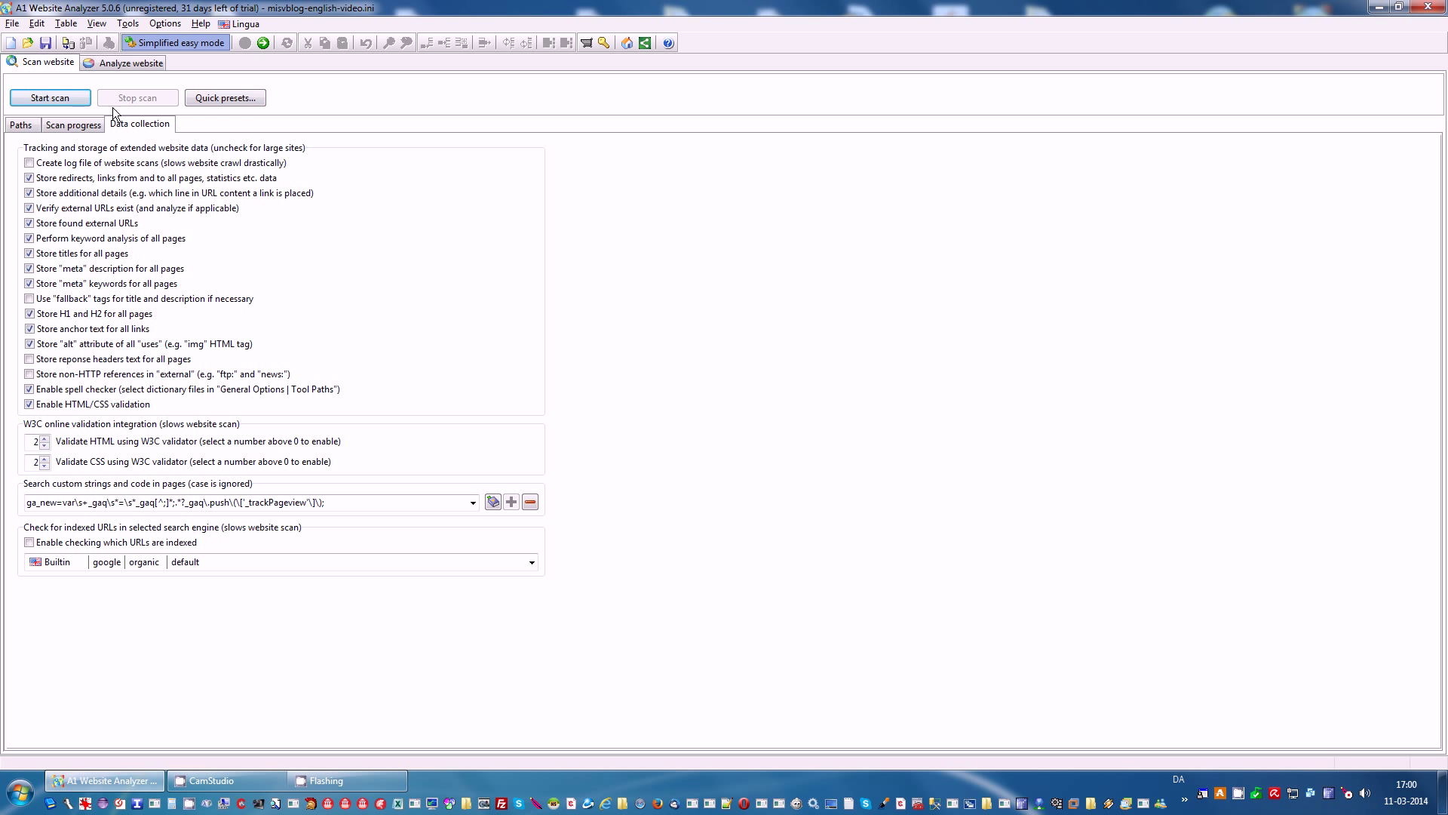
double_click(98, 405)
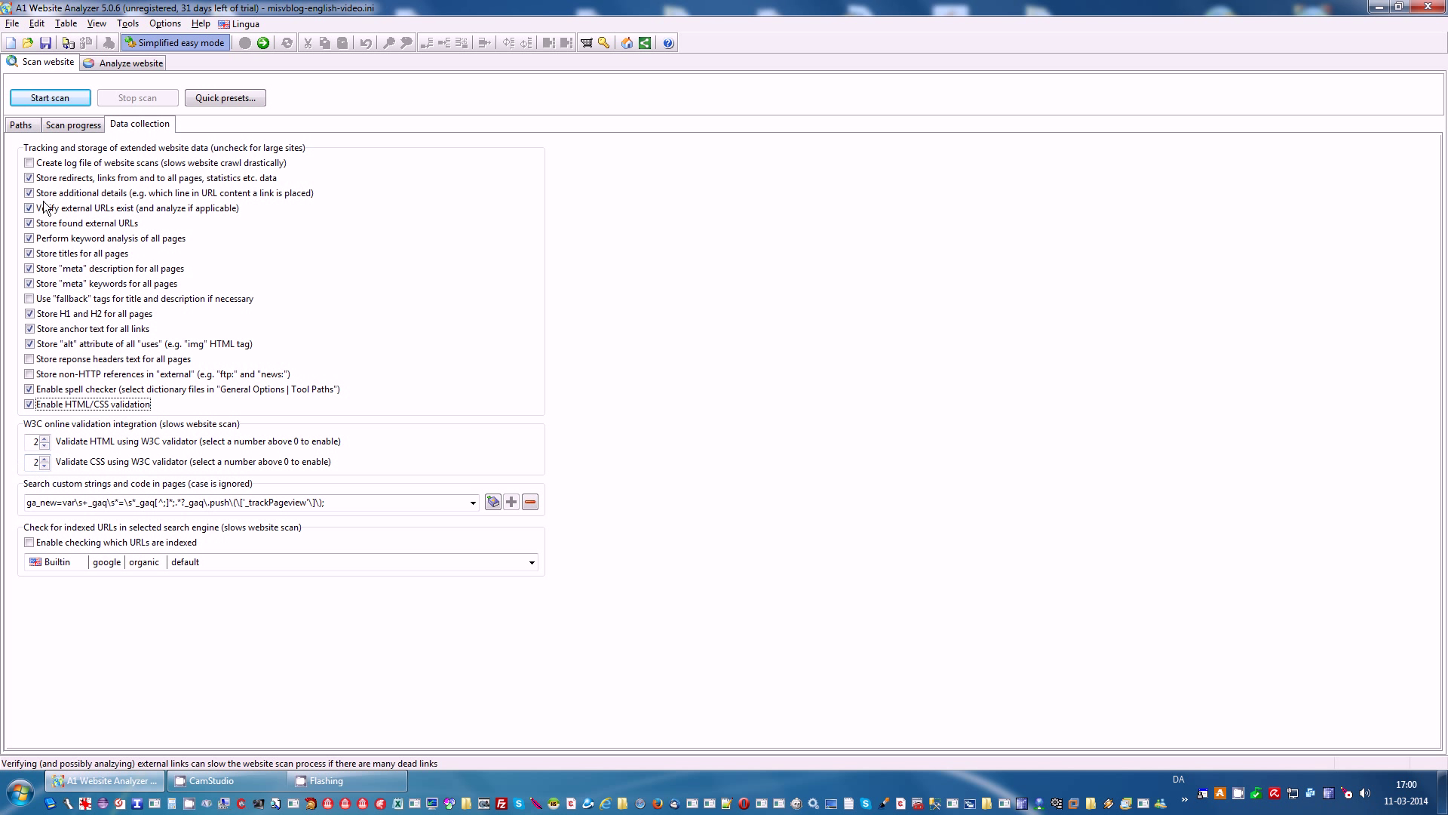
- Return to Analyze website and reset the quick filter to standard behavior so all URLs show
left_click(147, 60)
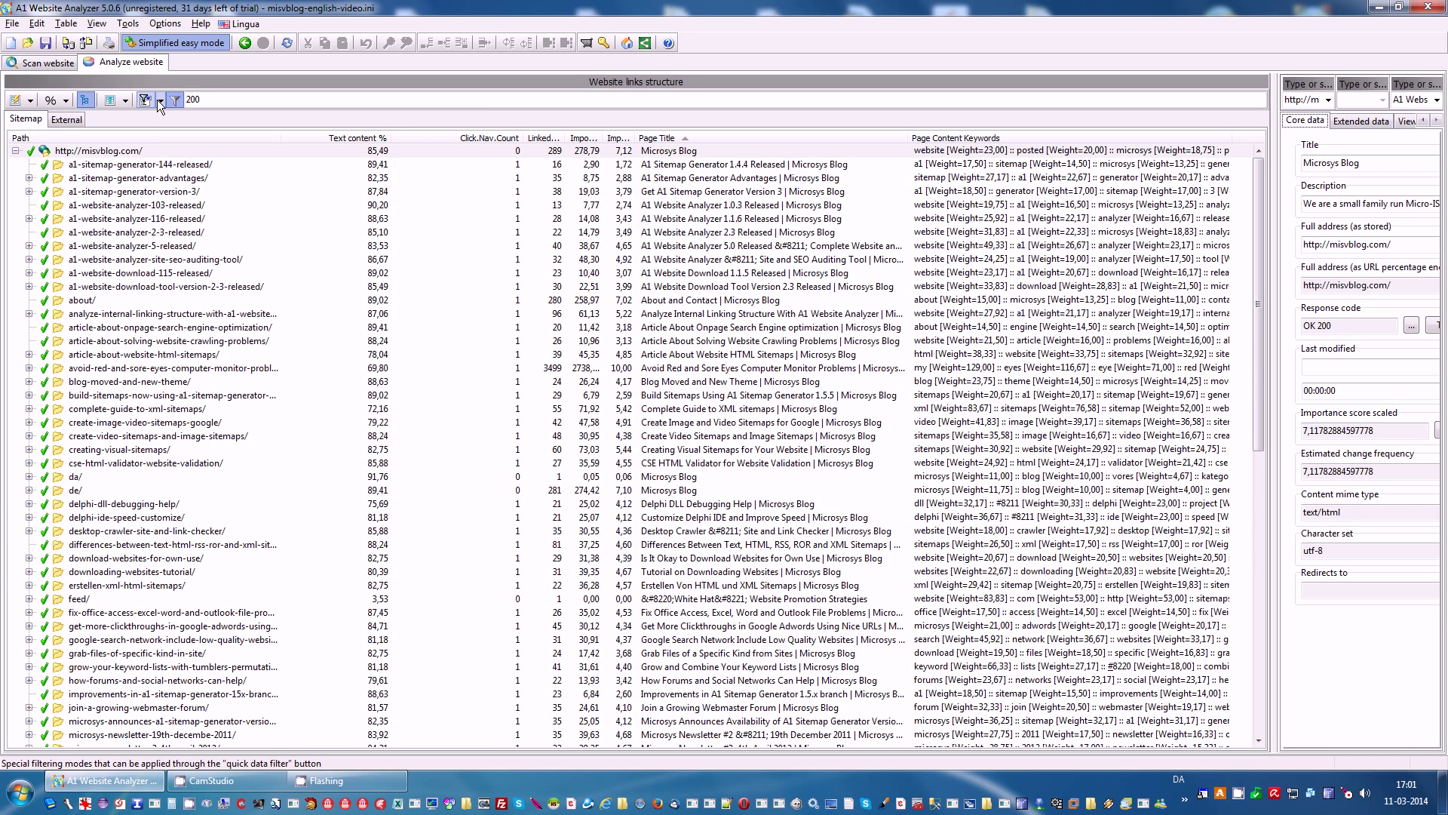
left_click(160, 101)
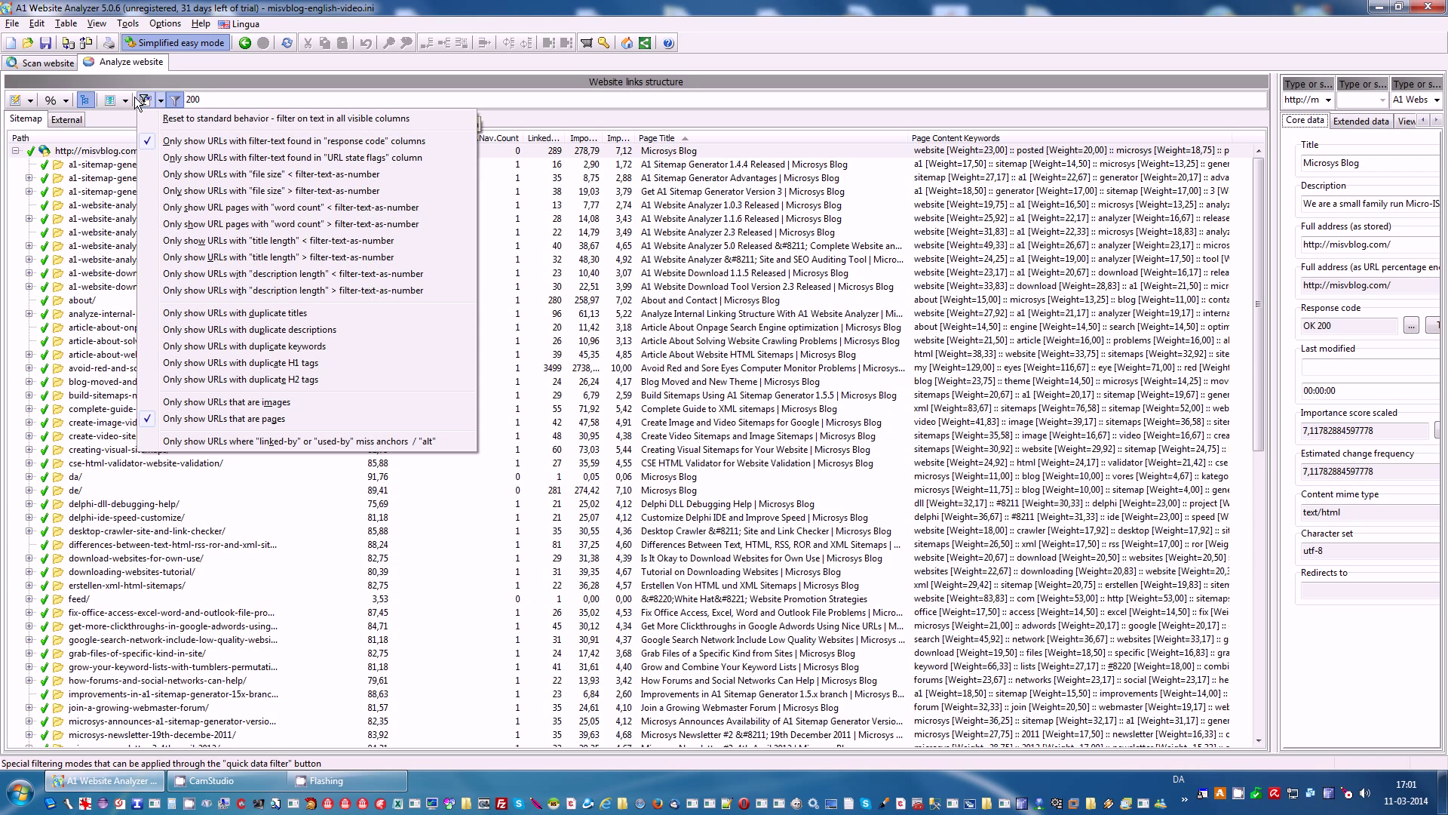
left_click(141, 117)
- Disable all data columns except Path, then enable all Validation results columns (HTML, CSS, spelling, index)
left_click(125, 100)
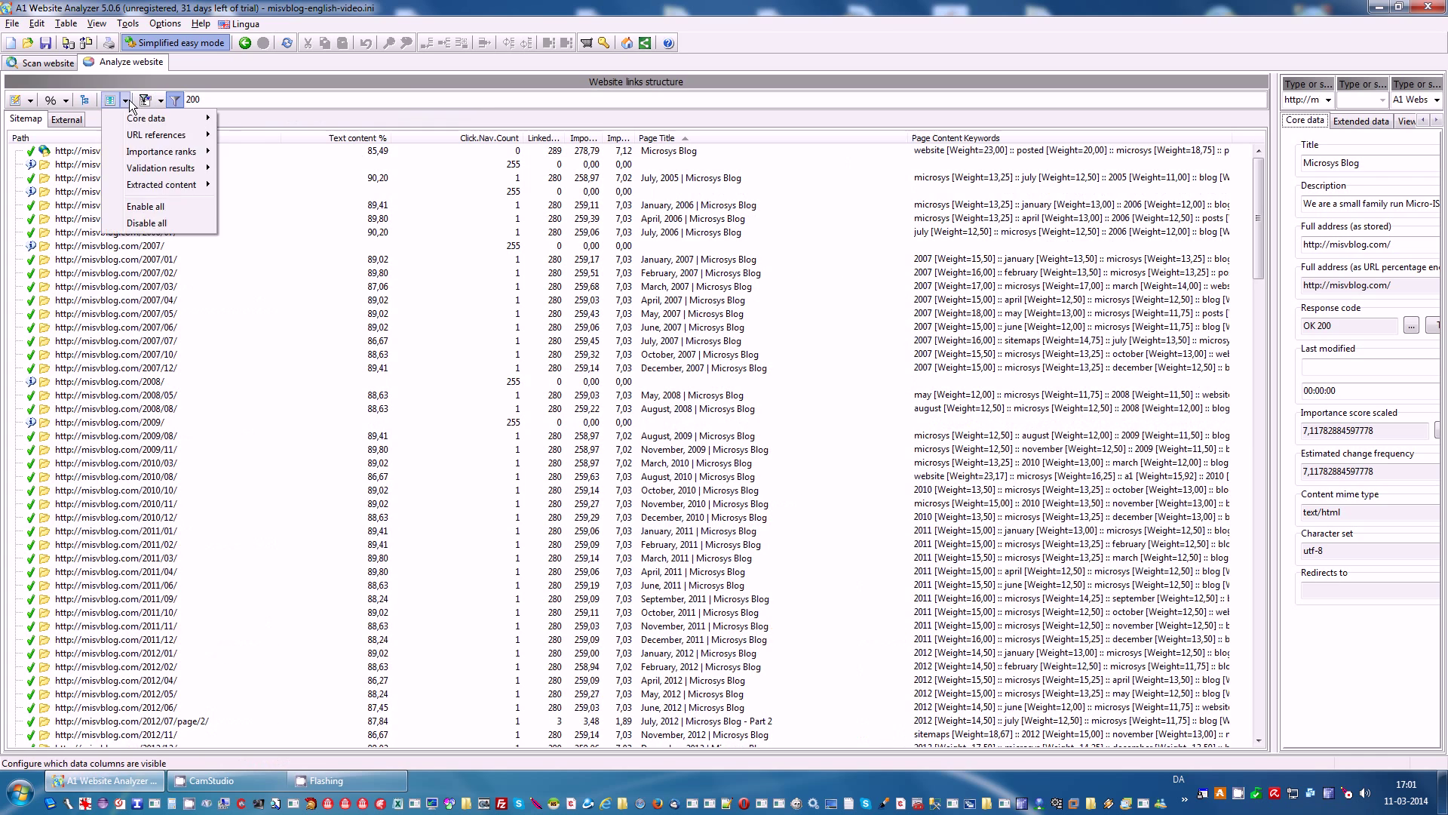
mouse_move(140, 127)
mouse_move(159, 168)
left_click(265, 241)
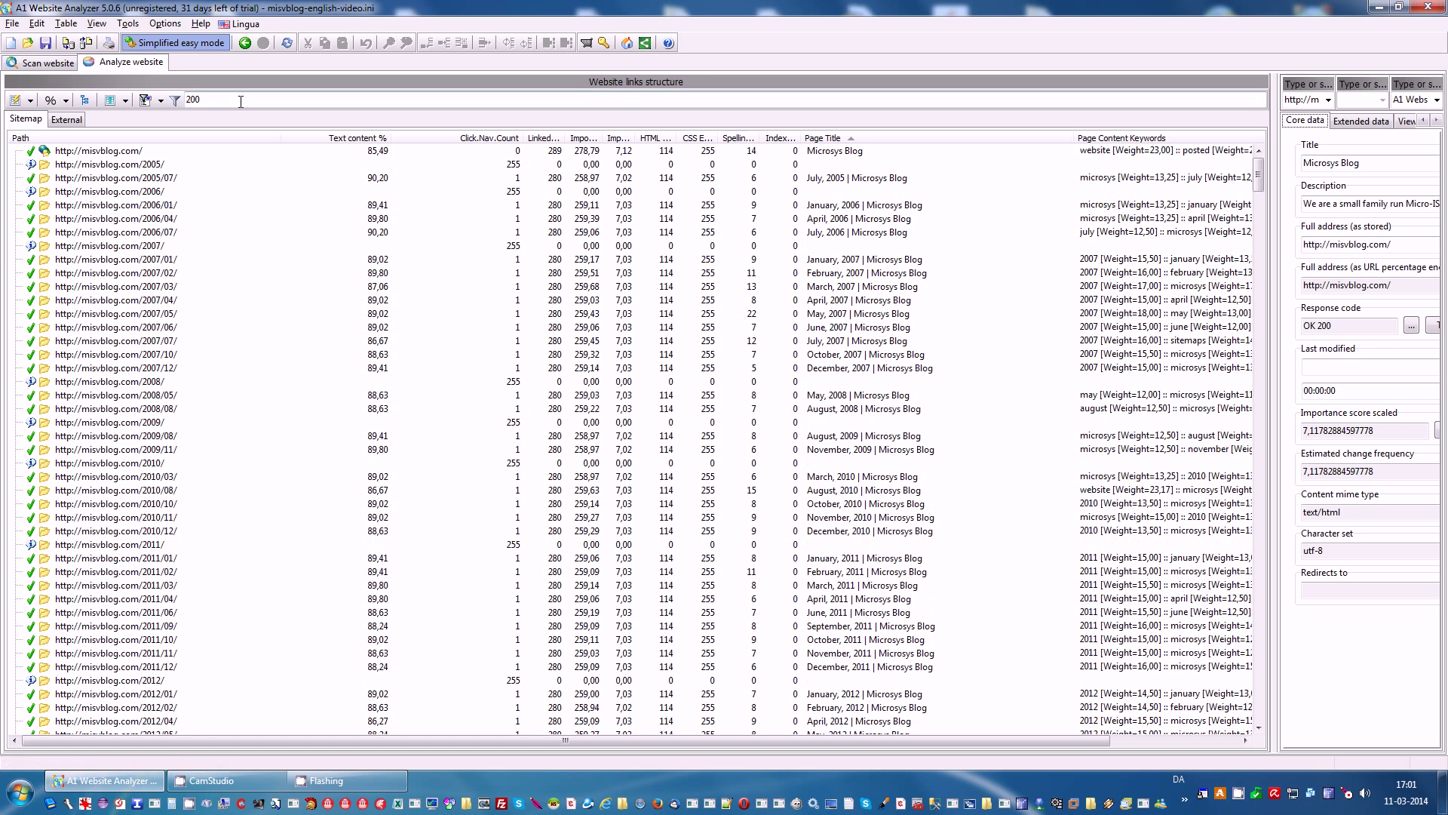
left_click(125, 100)
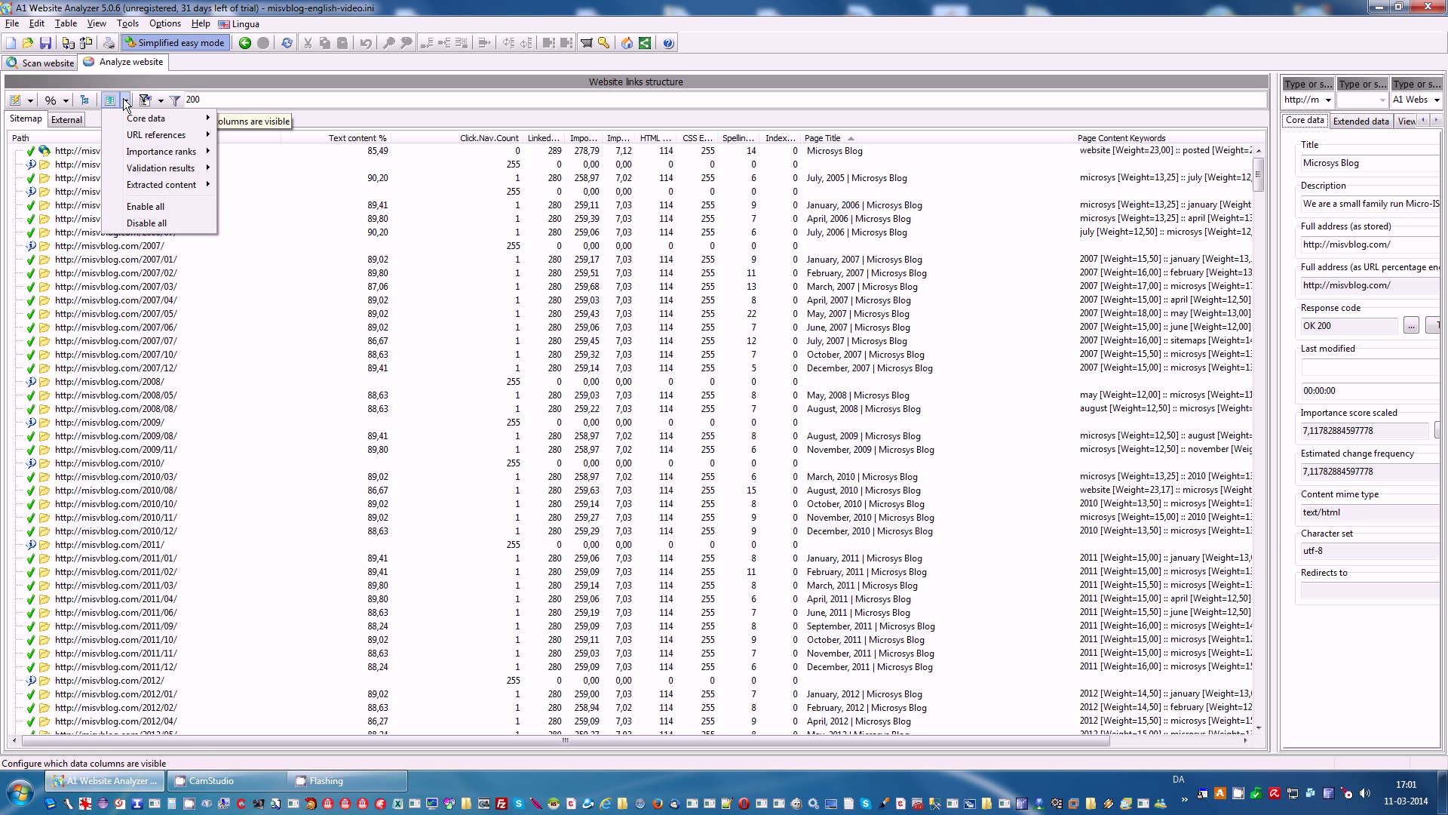
left_click(146, 223)
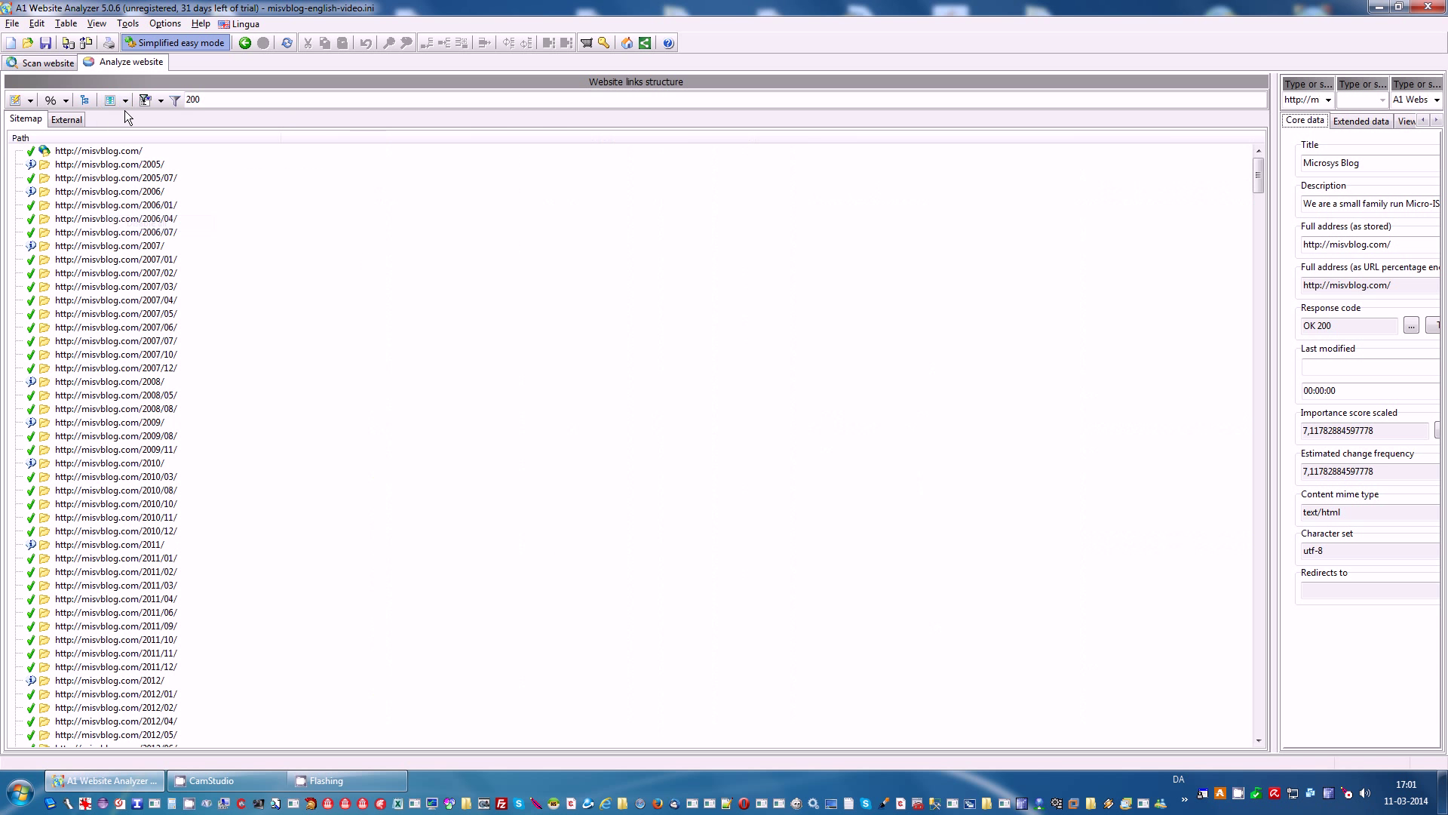
left_click(125, 100)
mouse_move(148, 171)
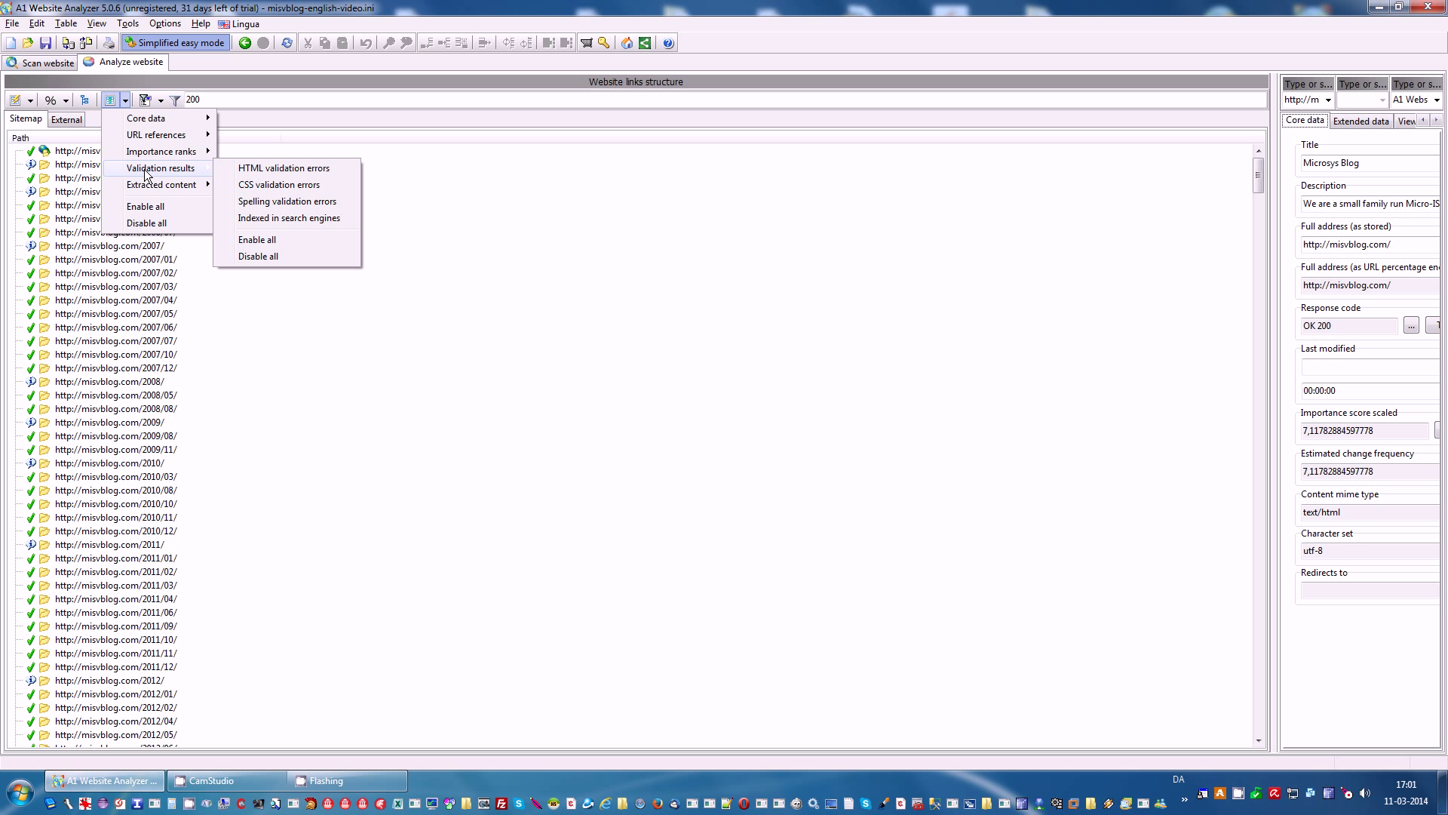
left_click(282, 243)
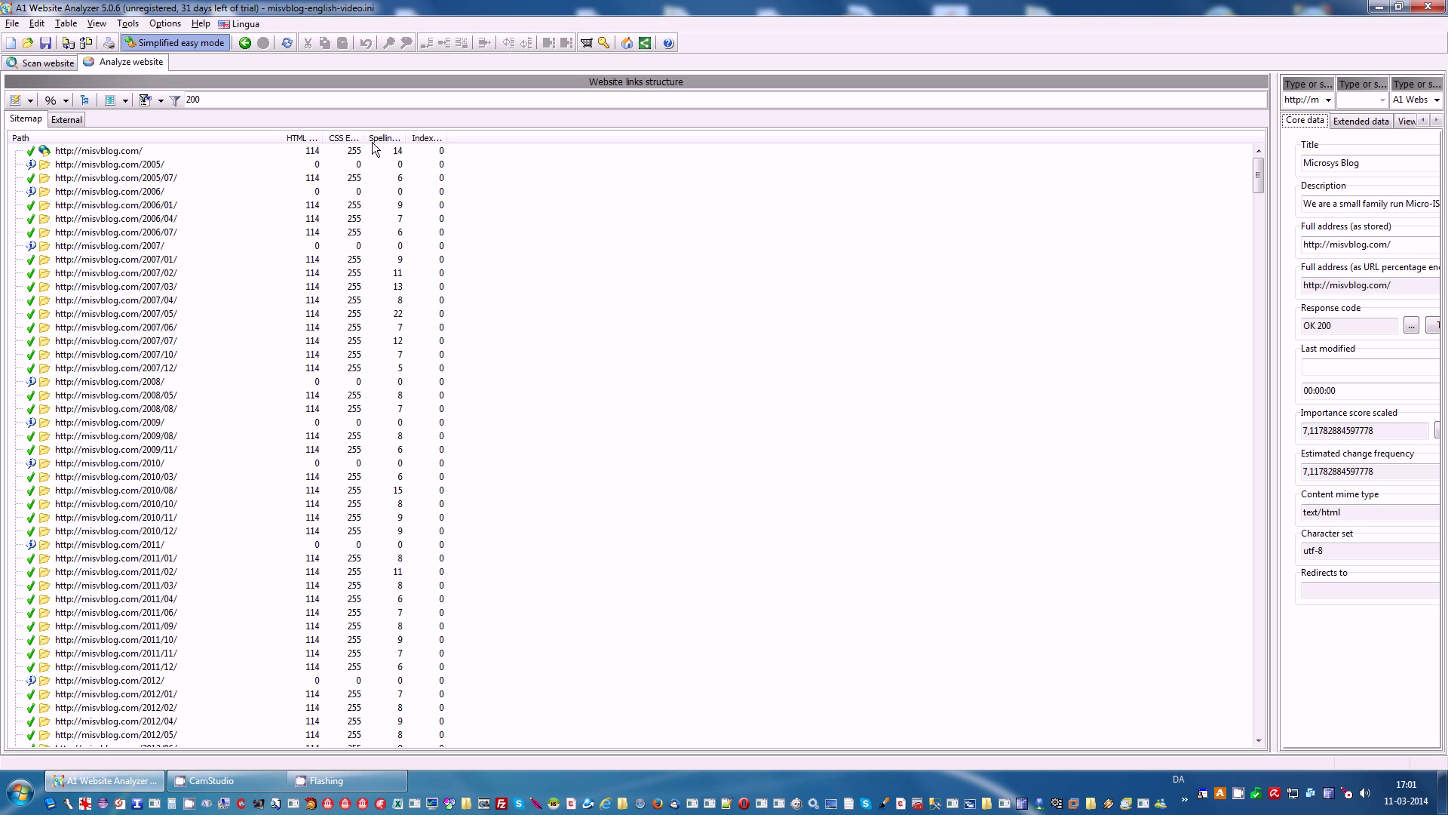
left_click_drag(364, 138, 400, 138)
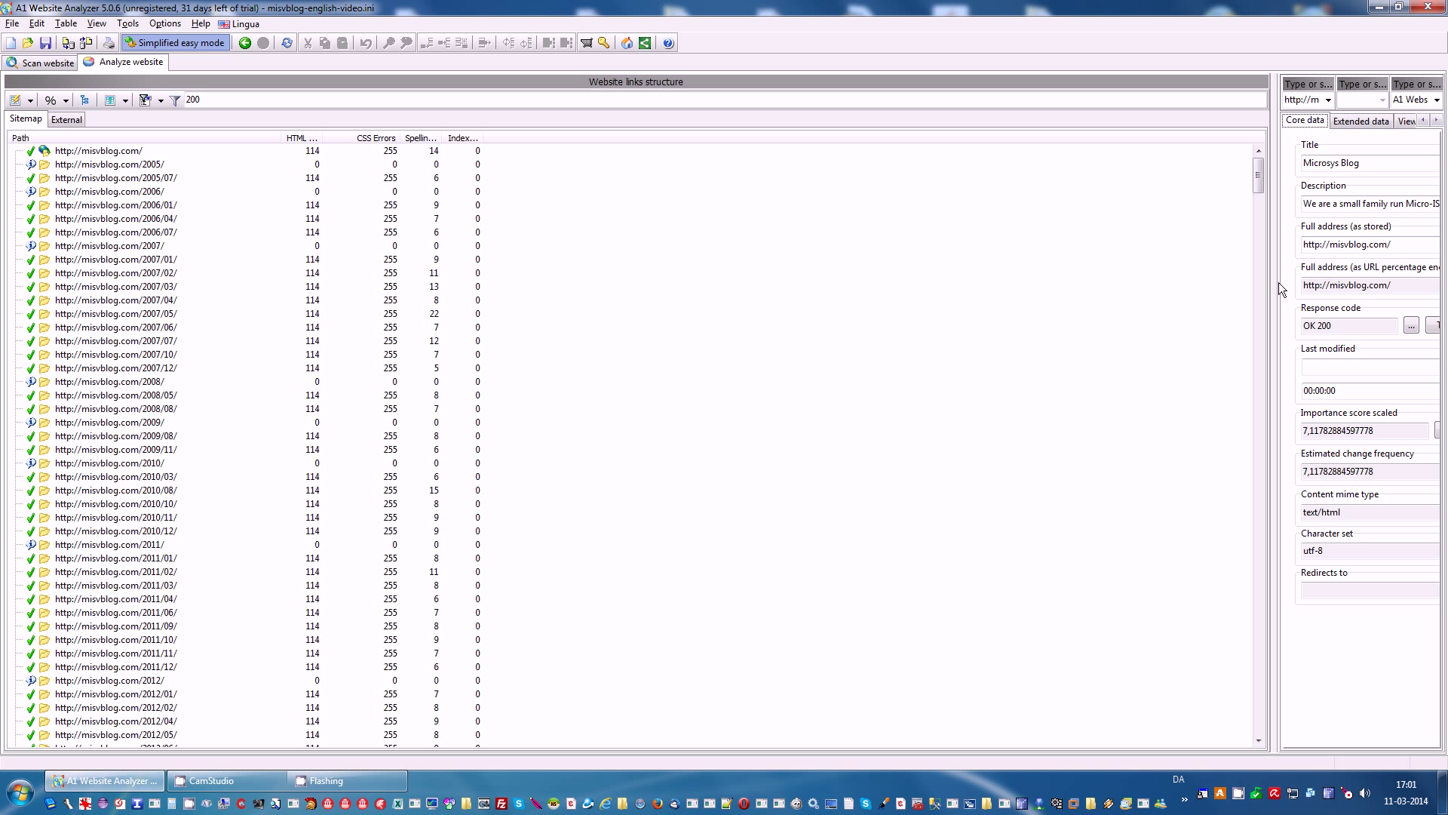
left_click_drag(1274, 285, 611, 301)
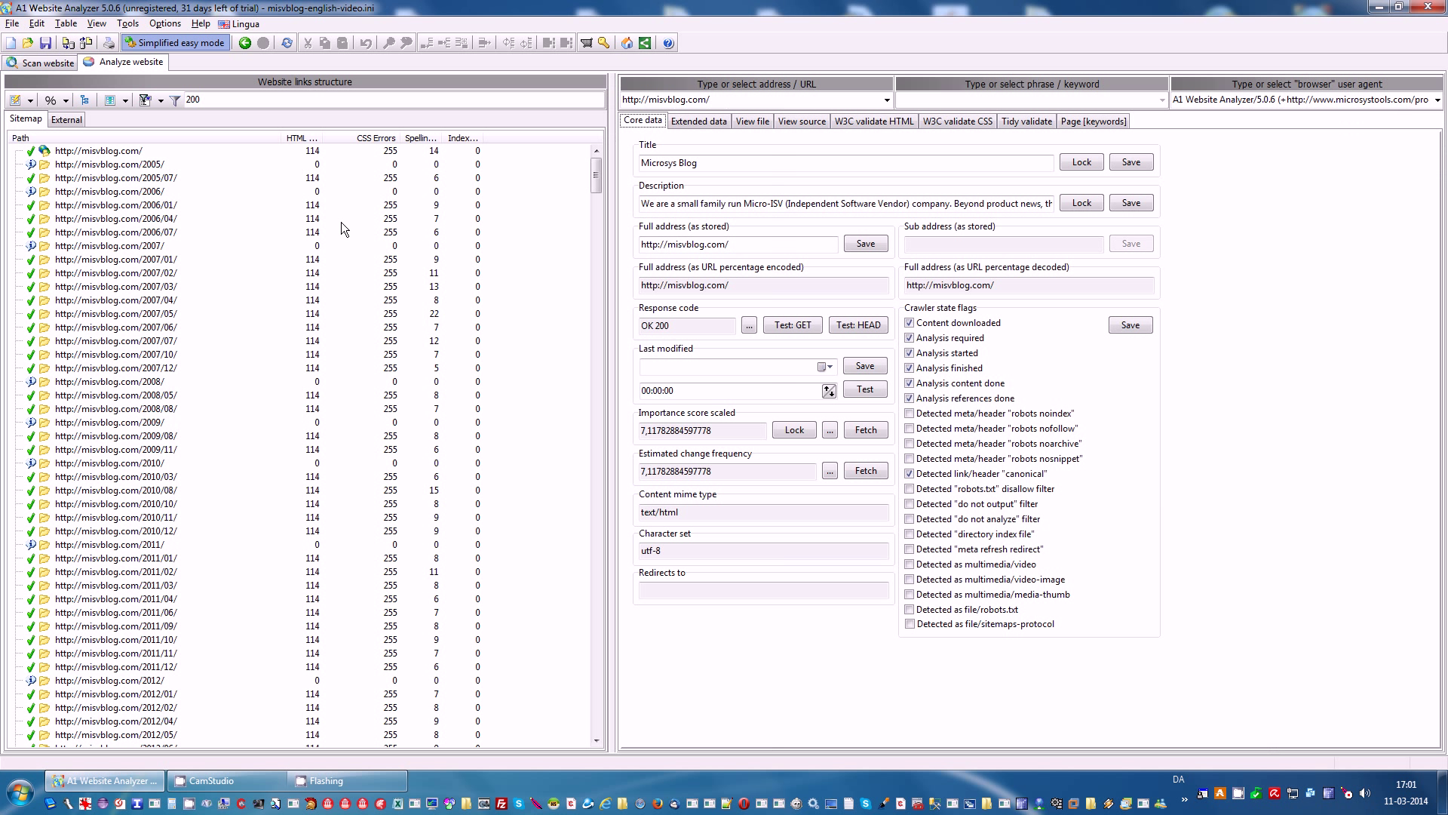
left_click(121, 149)
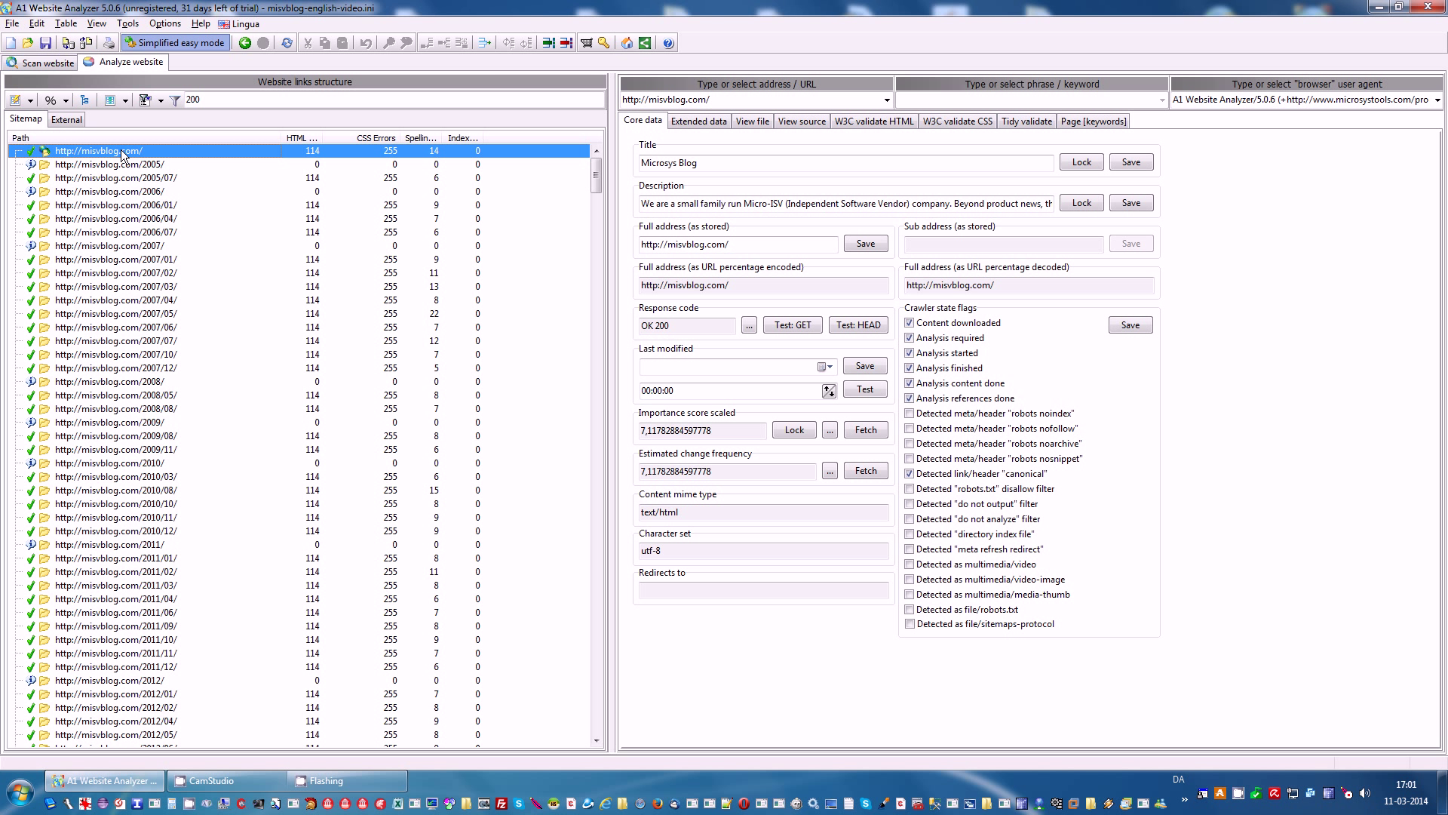
- Run the W3C HTML validation for the home page
left_click(876, 121)
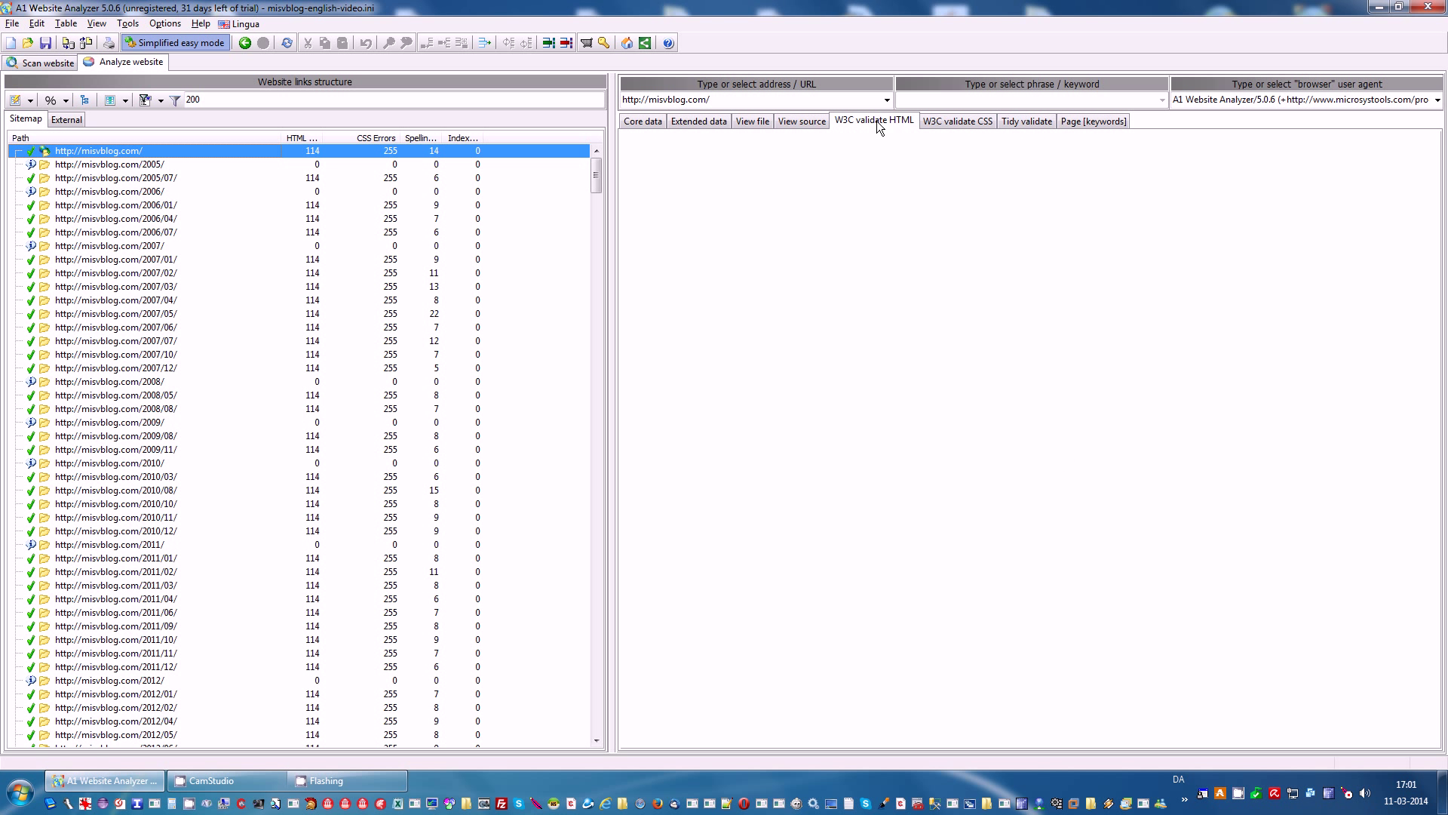